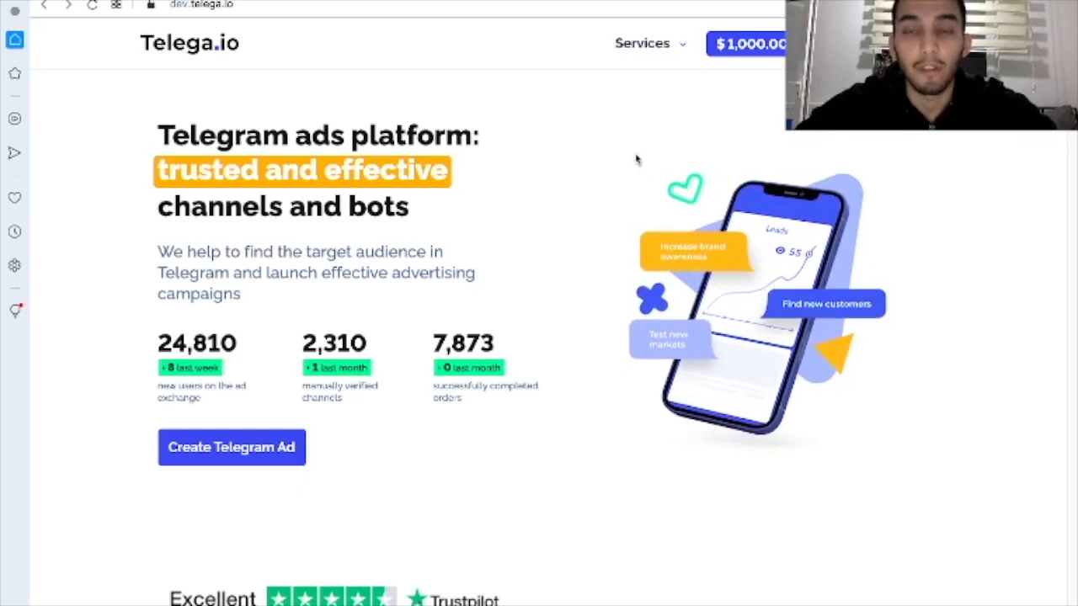
- From the Services menu, go to the Catalog of Telegram Channels
click(654, 48)
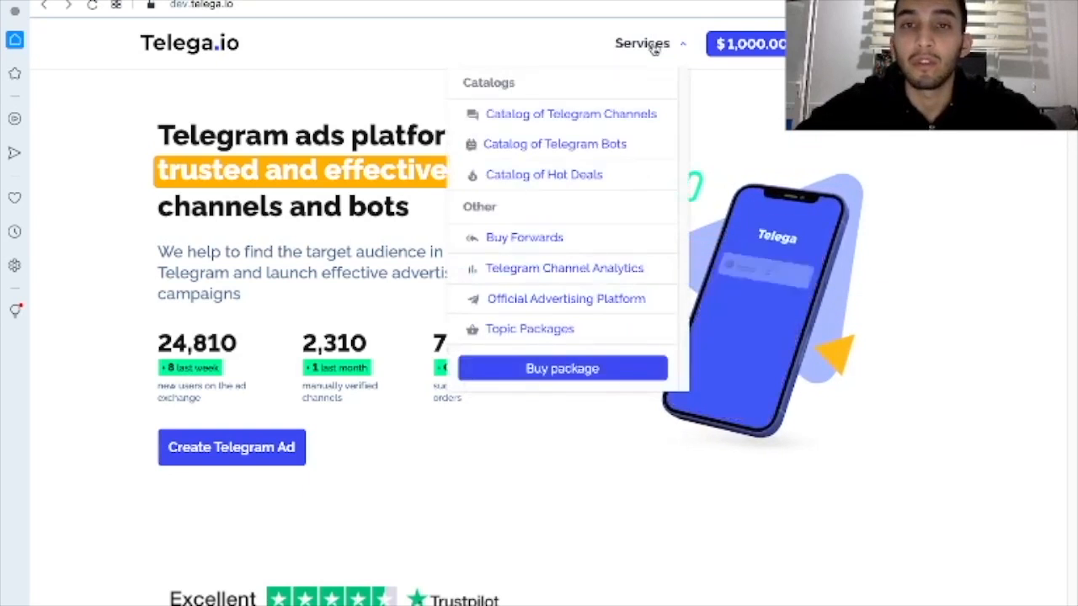
click(538, 121)
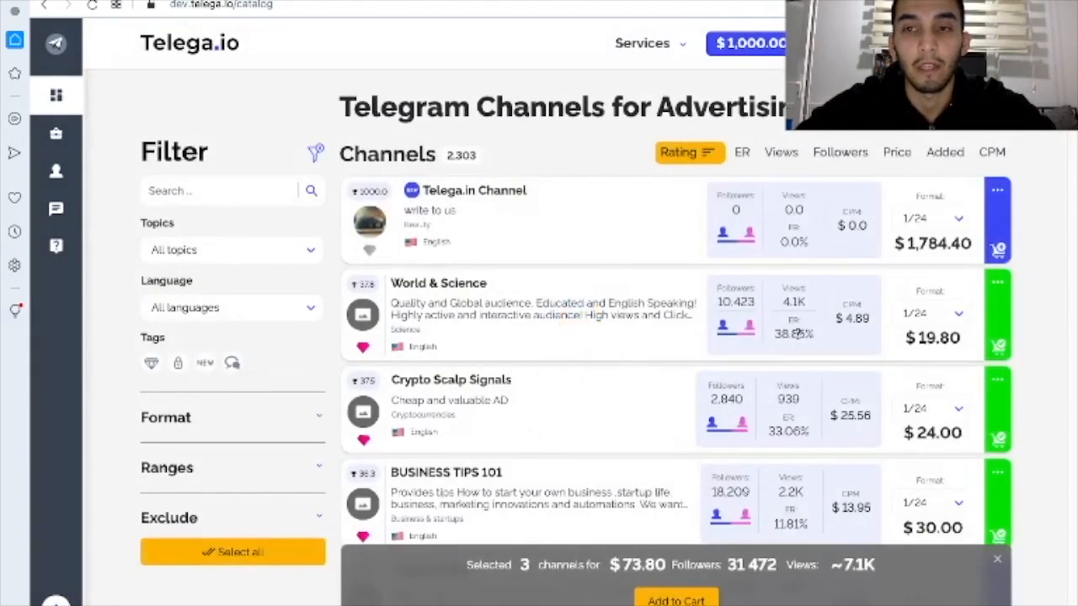
scroll(958, 328, down, 2)
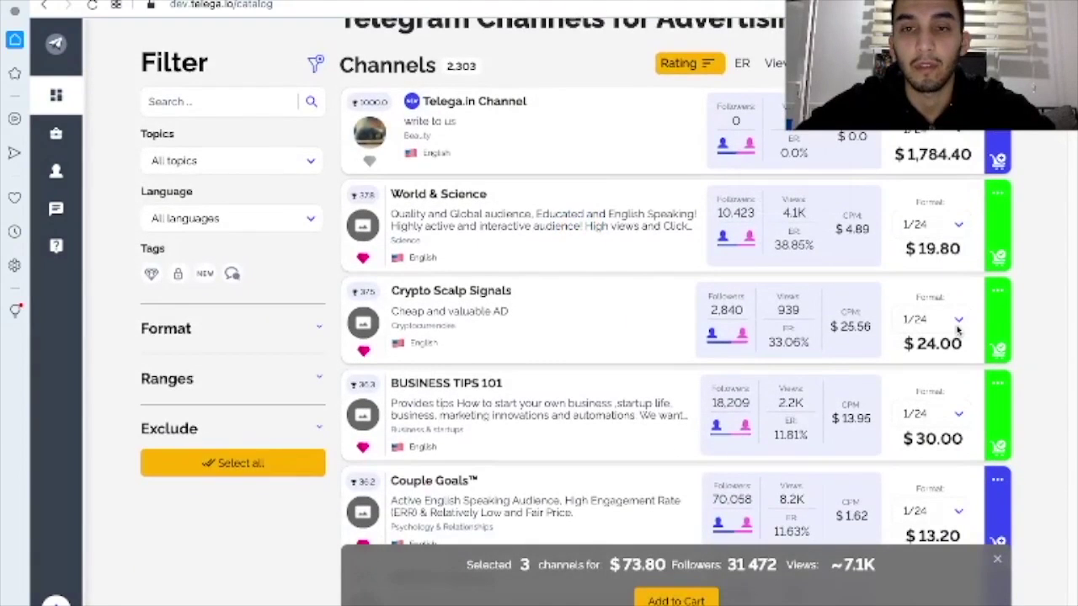
- Deselect World & Science, Crypto Scalp Signals and BUSINESS TIPS 101 from the catalog selection
click(1001, 257)
click(1000, 345)
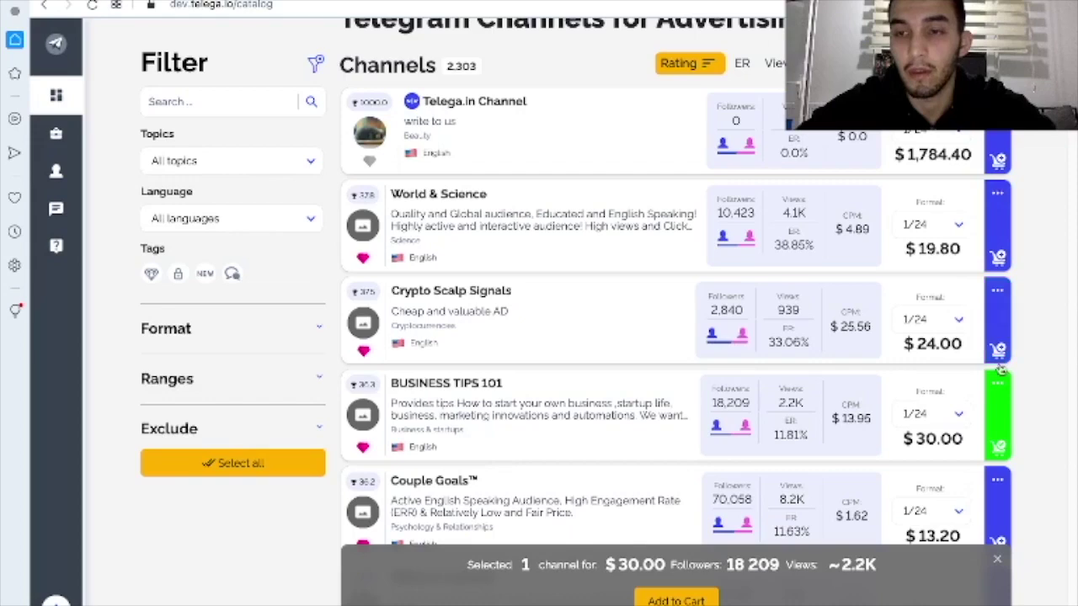
click(1001, 438)
scroll(660, 395, up, 2)
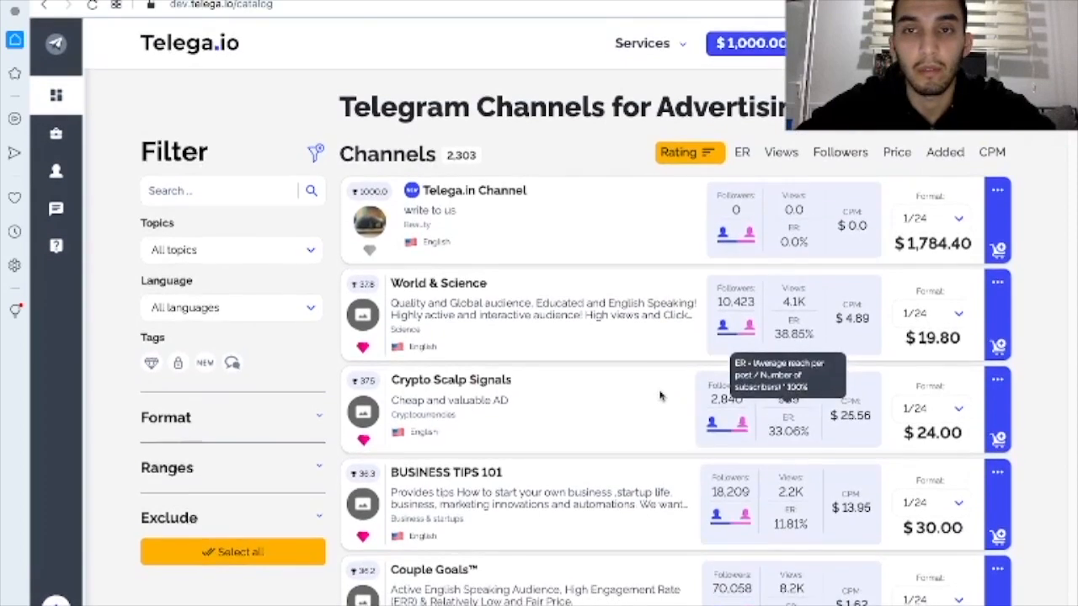
scroll(660, 396, down, 1)
scroll(660, 395, up, 1)
scroll(661, 395, down, 1)
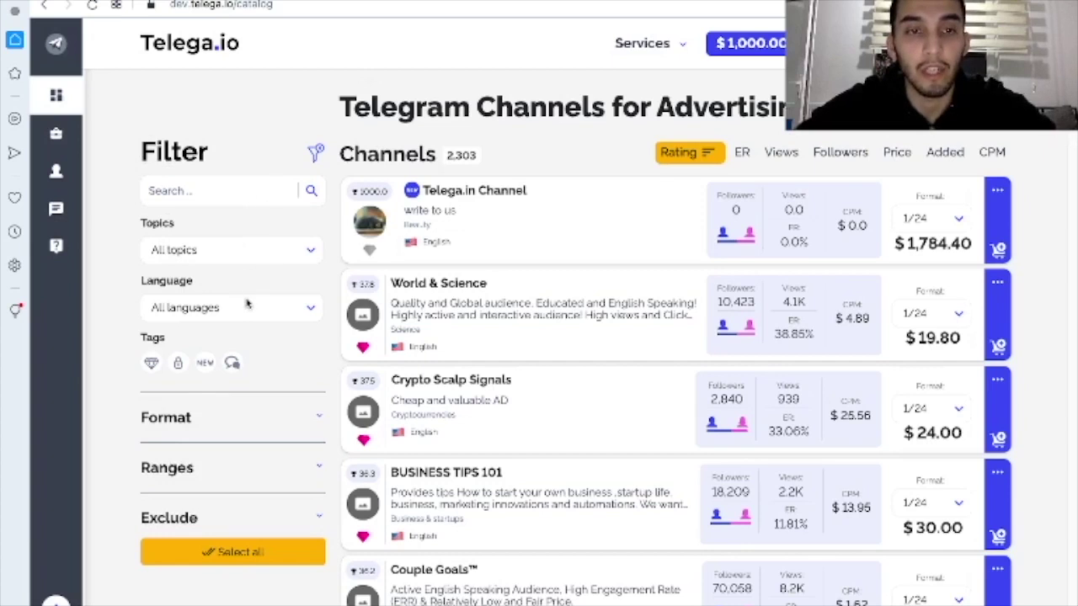
scroll(247, 303, down, 1)
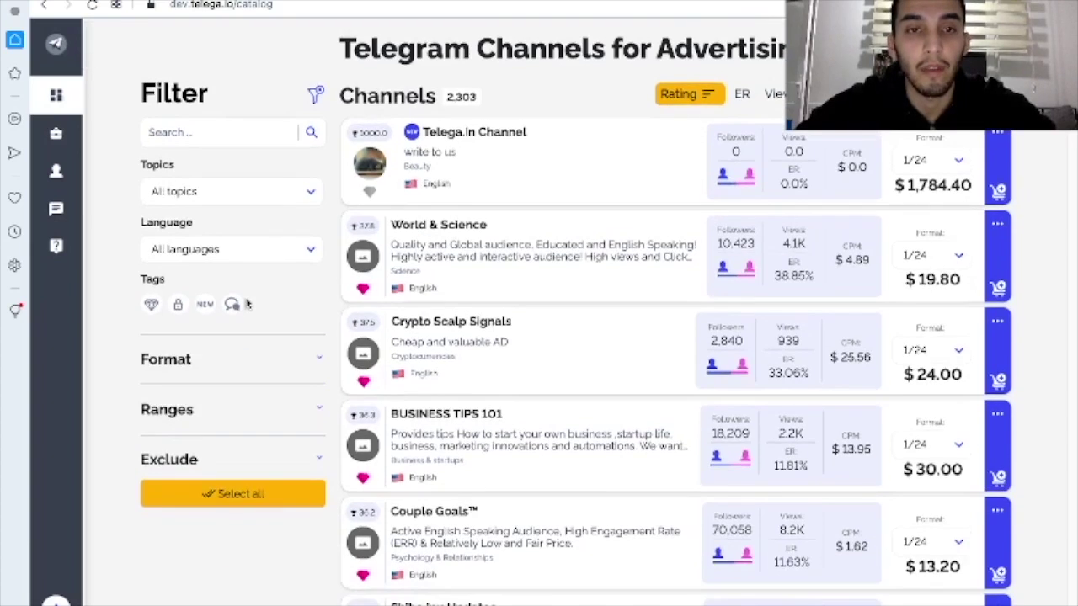
- Filter the catalog to the Education topic in English and expand the Exclude options
click(278, 195)
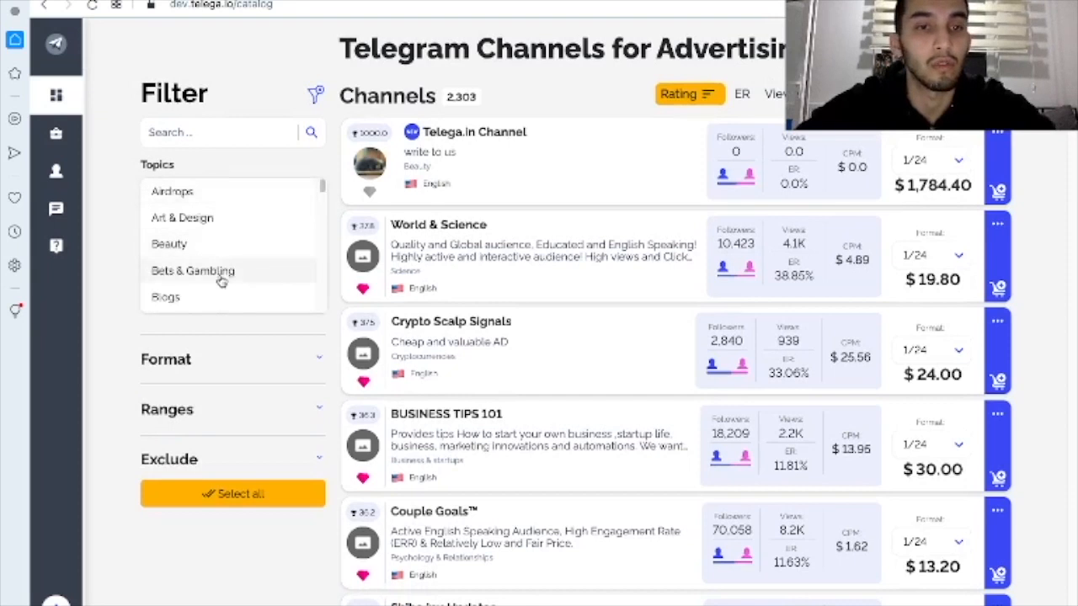
scroll(221, 281, down, 1)
scroll(221, 281, down, 1)
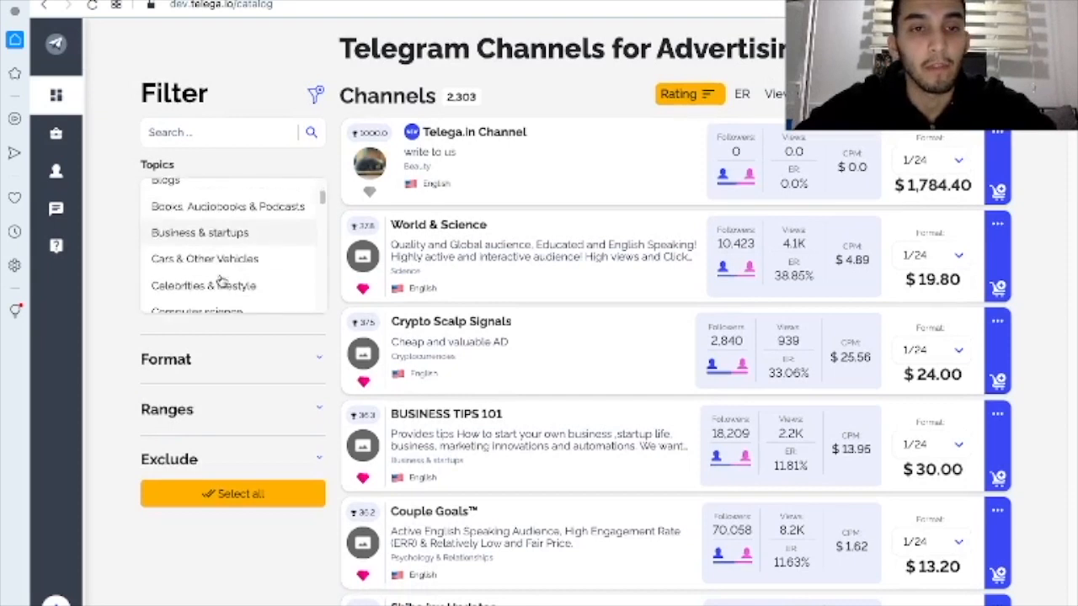
scroll(220, 280, down, 1)
scroll(220, 281, down, 1)
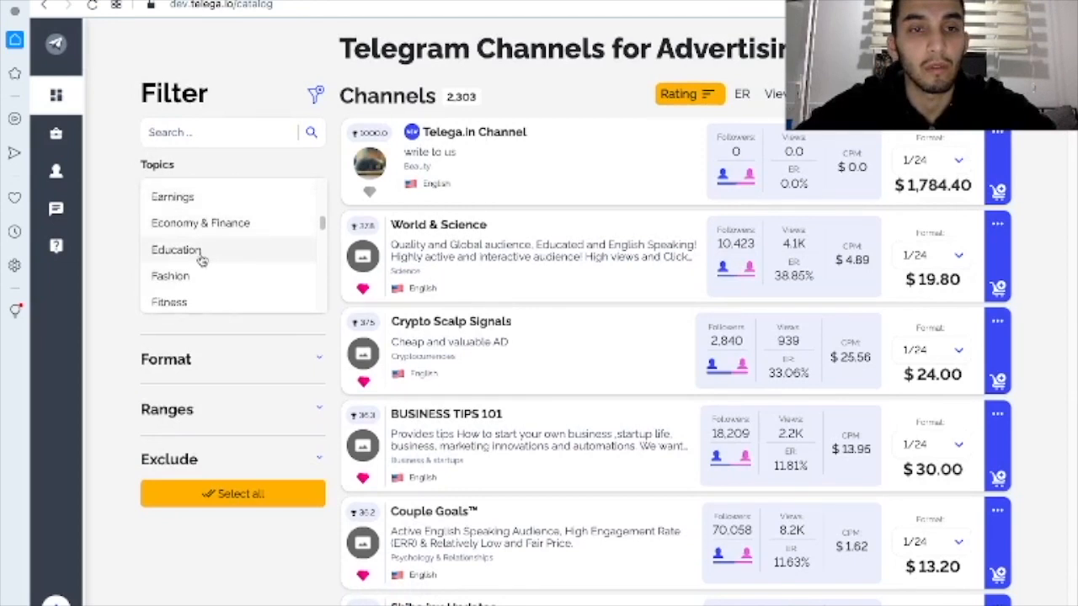
scroll(202, 259, up, 1)
scroll(202, 259, down, 1)
click(202, 257)
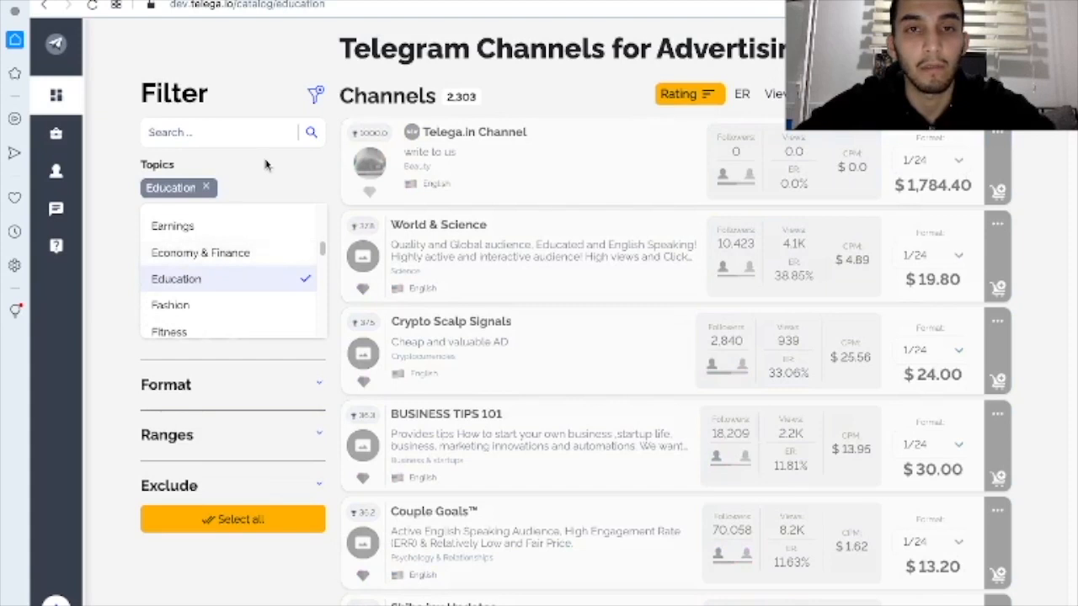
click(106, 286)
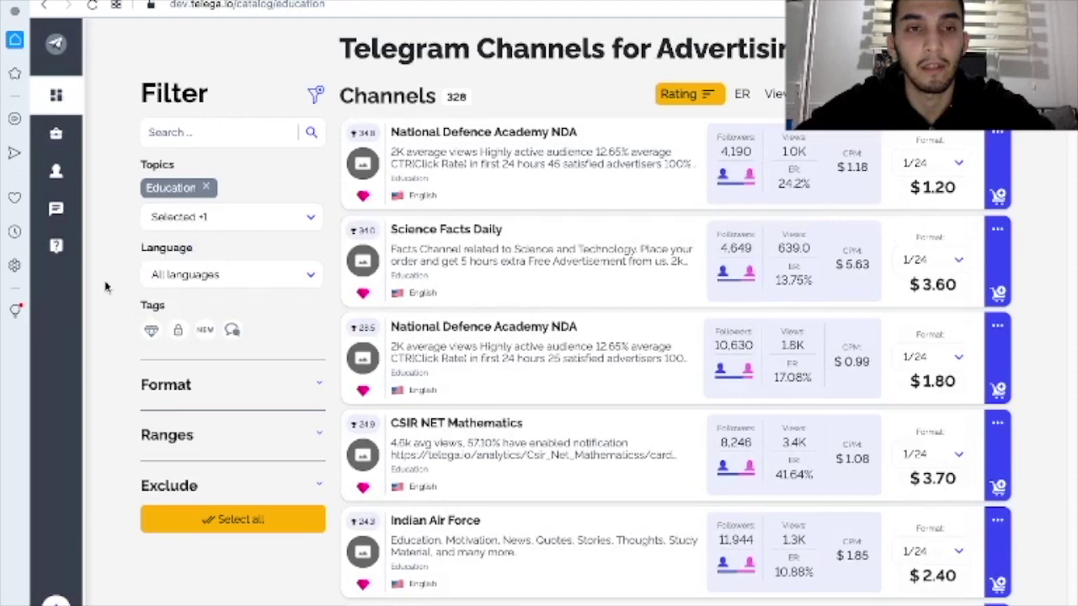
click(218, 275)
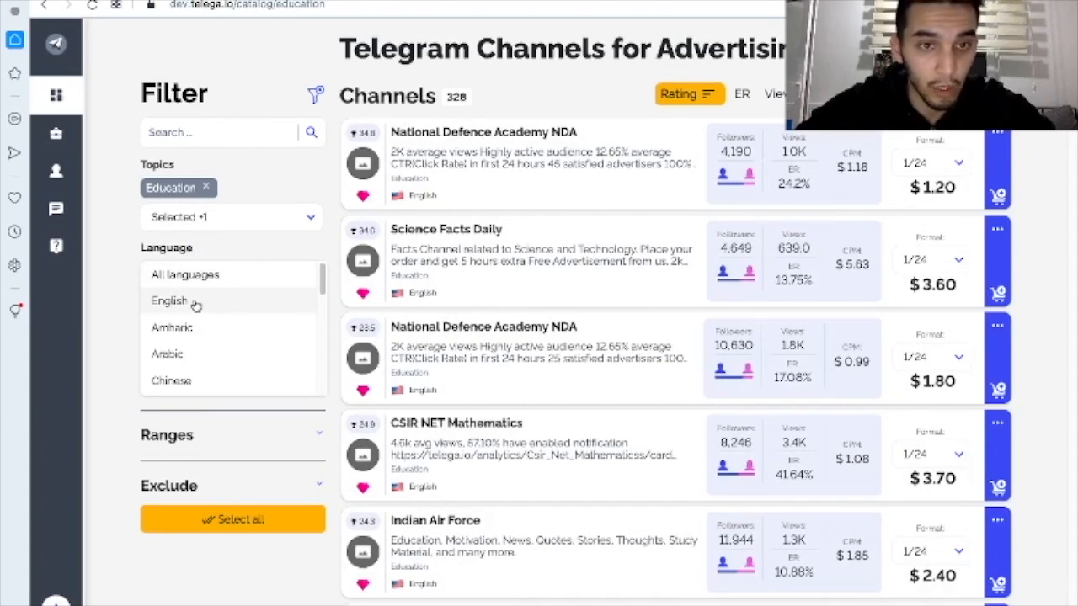
click(195, 303)
scroll(257, 385, down, 1)
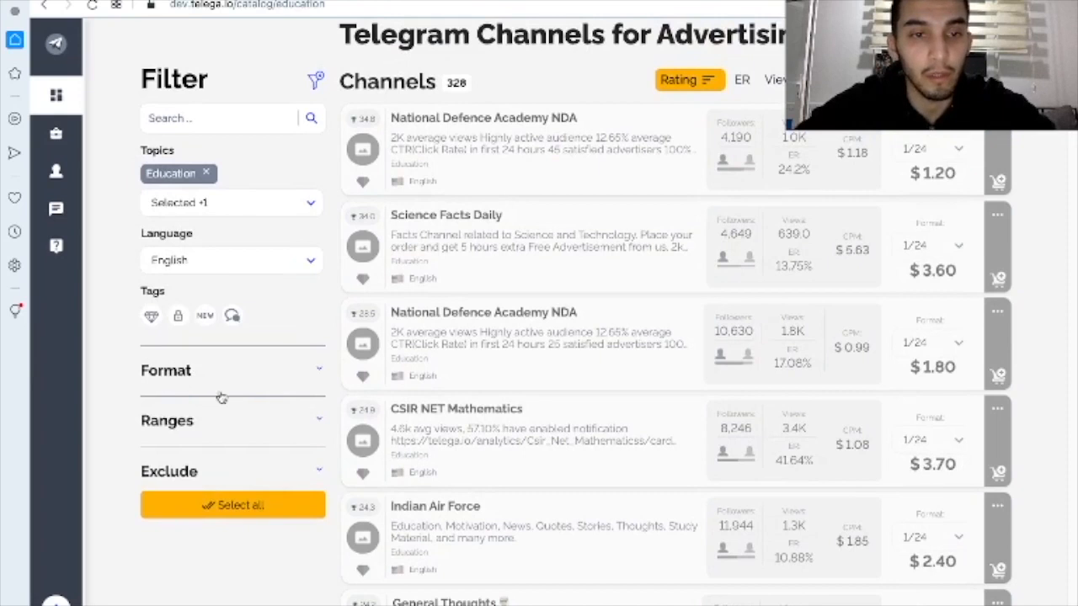
click(276, 470)
scroll(276, 472, down, 1)
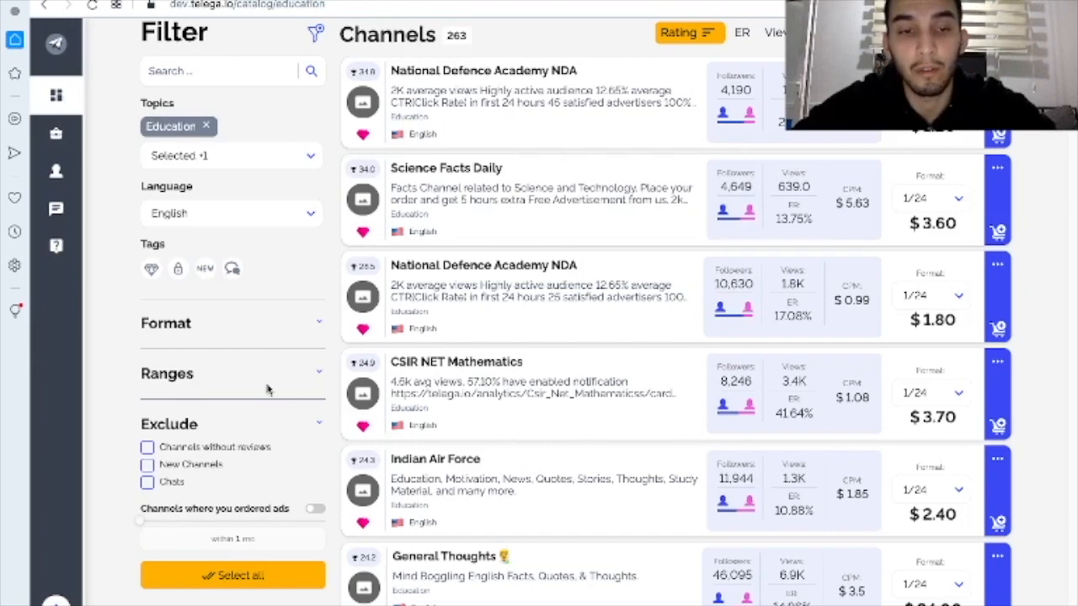
scroll(268, 389, down, 1)
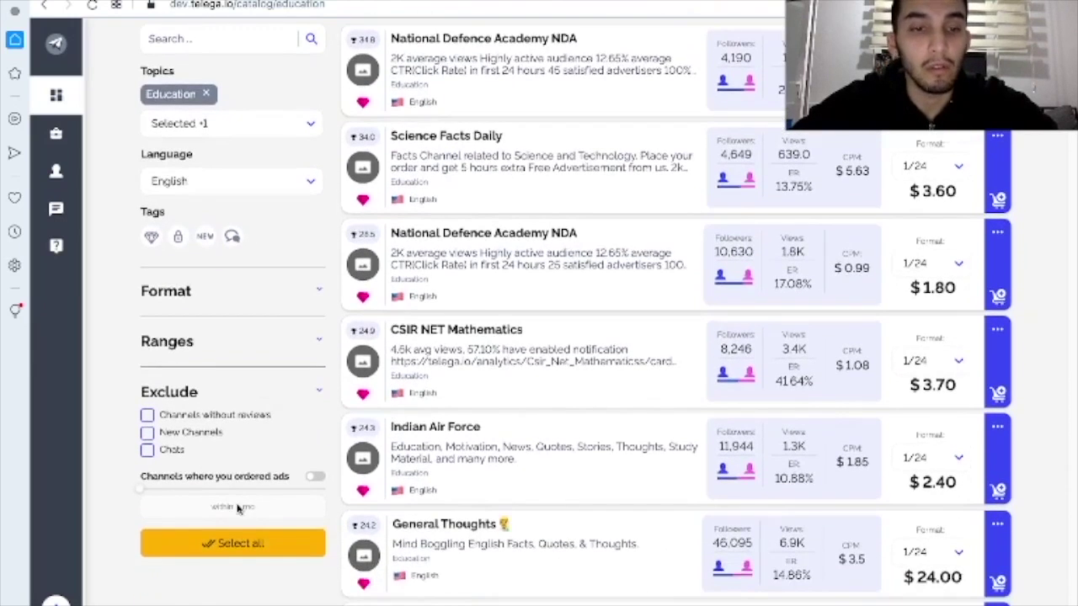
click(232, 543)
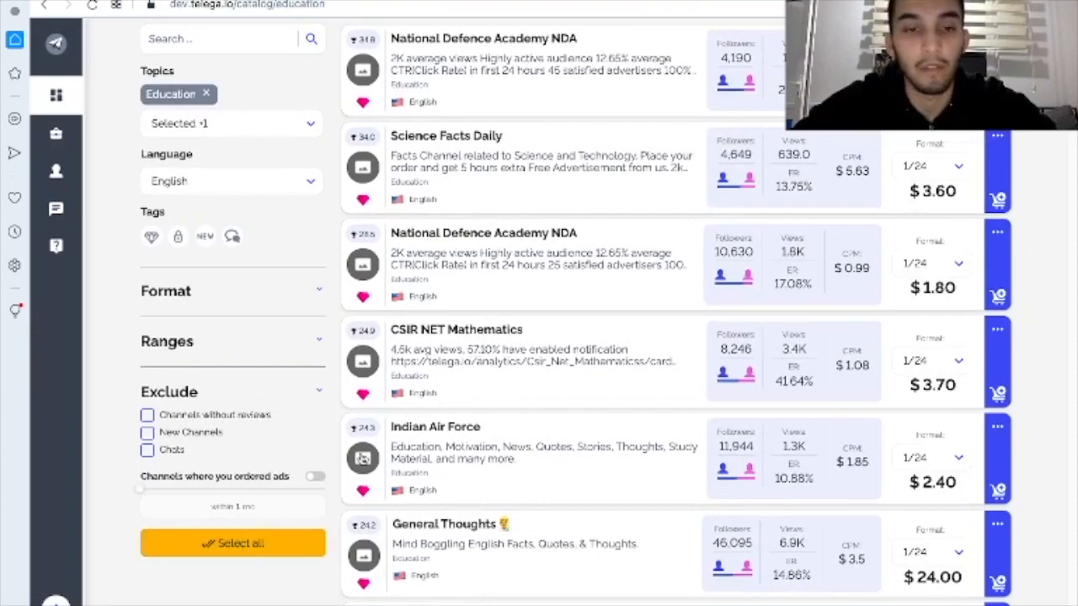
scroll(571, 409, down, 5)
scroll(572, 409, down, 3)
scroll(572, 410, up, 5)
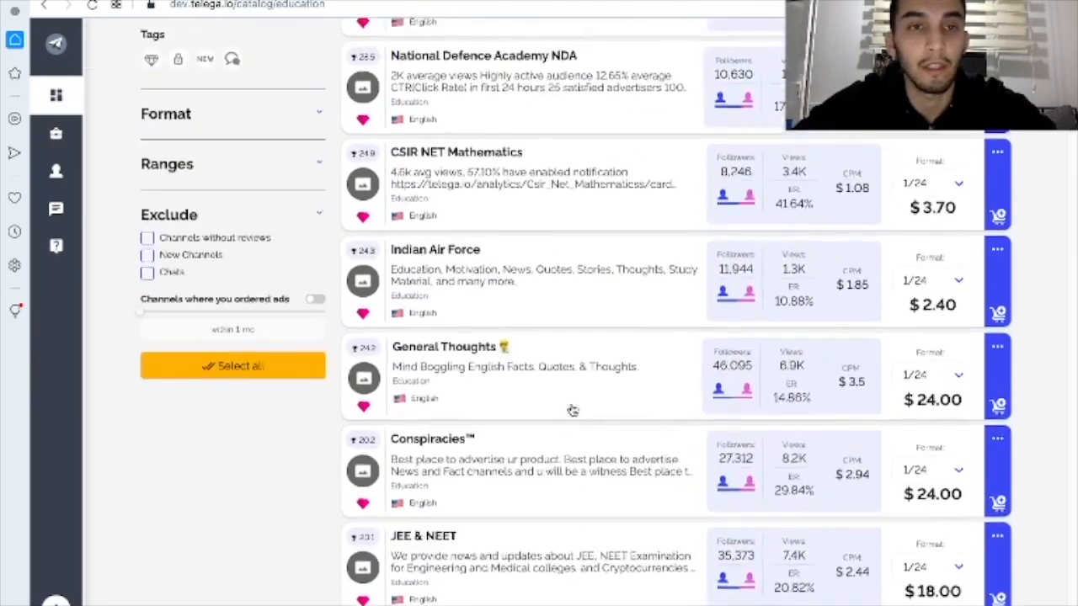
scroll(571, 409, up, 5)
scroll(572, 409, up, 2)
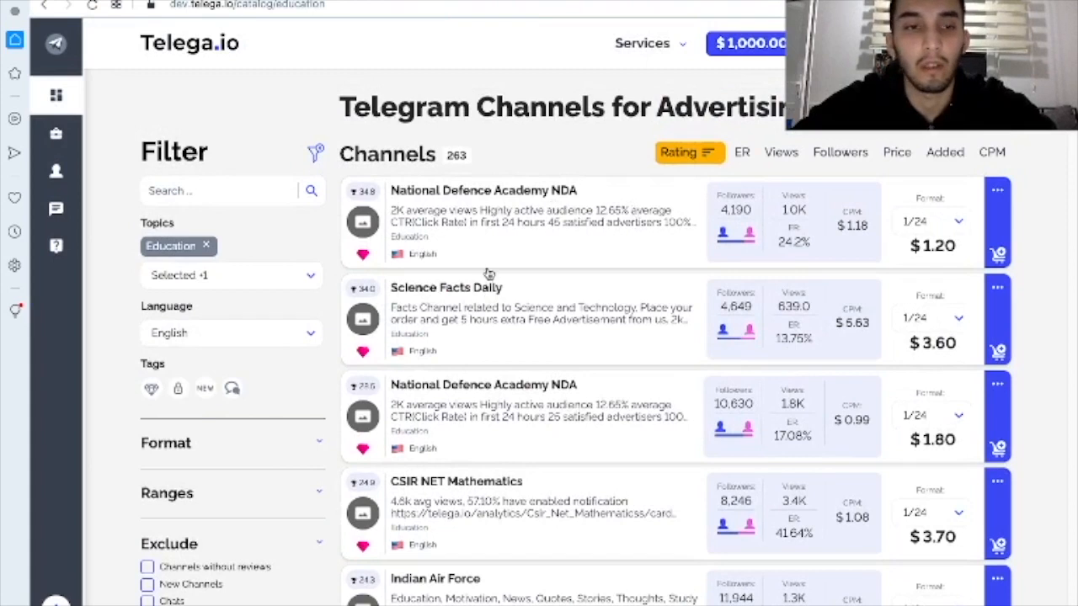
mouse_move(151, 59)
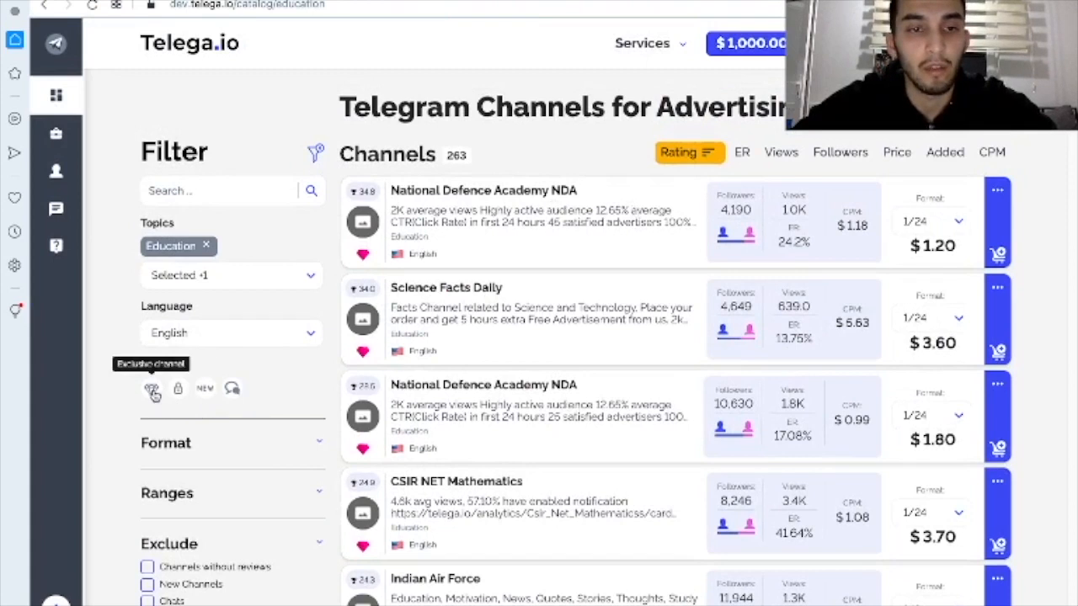
- Show only exclusive channels and sort the list by date added
click(152, 390)
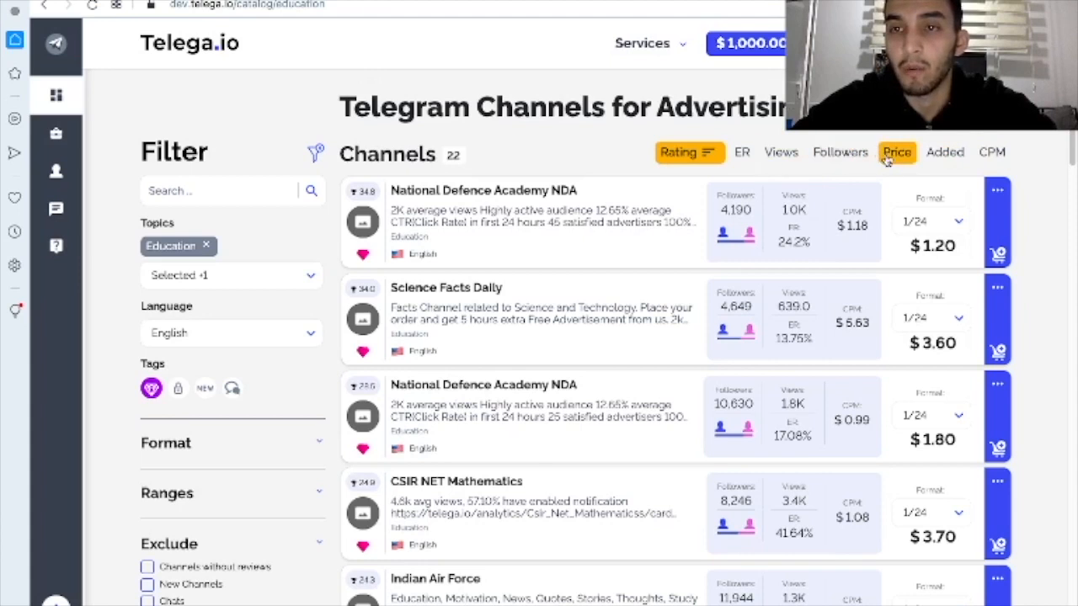
click(947, 154)
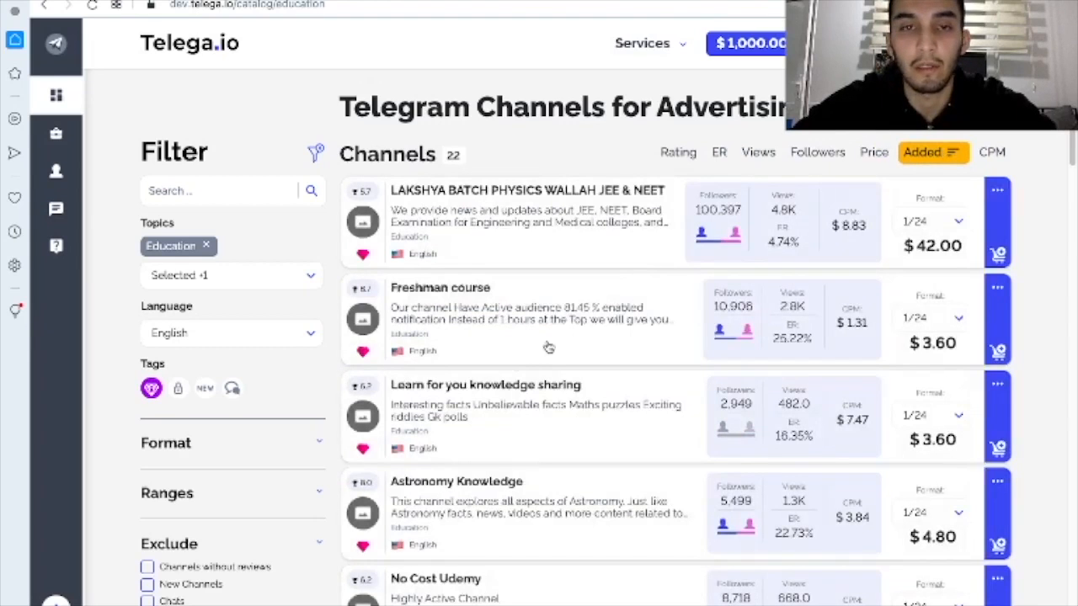
scroll(549, 347, down, 1)
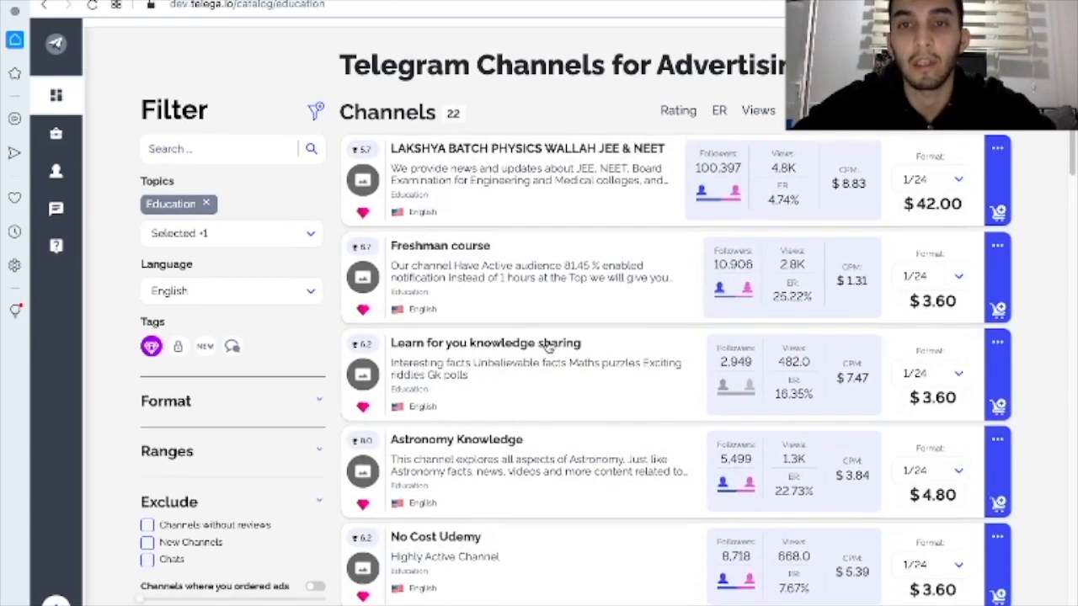
scroll(548, 347, up, 1)
scroll(549, 347, down, 1)
scroll(548, 347, up, 1)
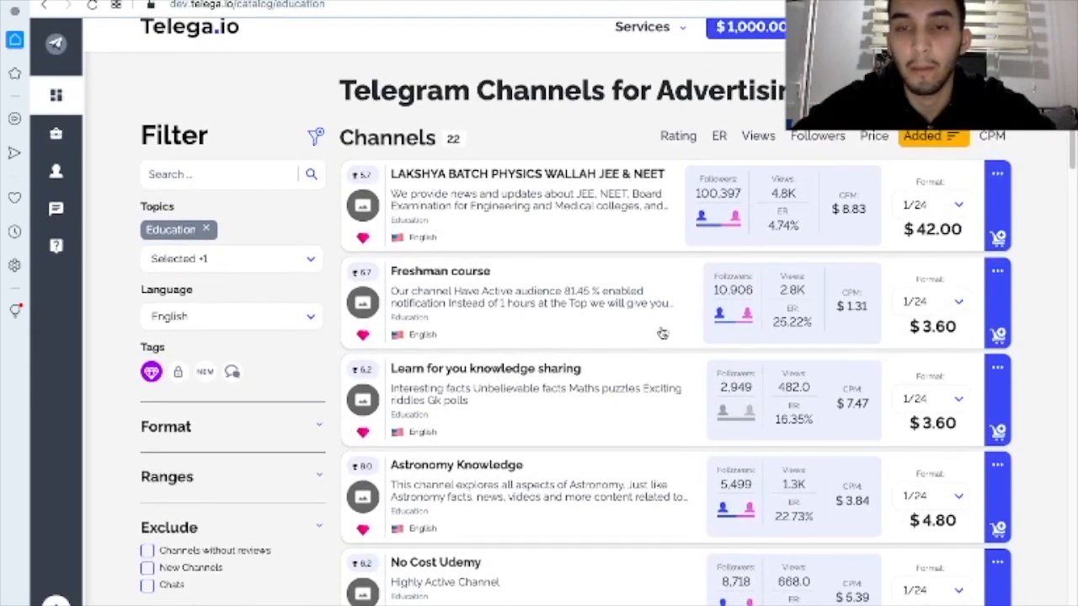
- Set the first channel and Freshman course to the 2/48 placement format
click(945, 206)
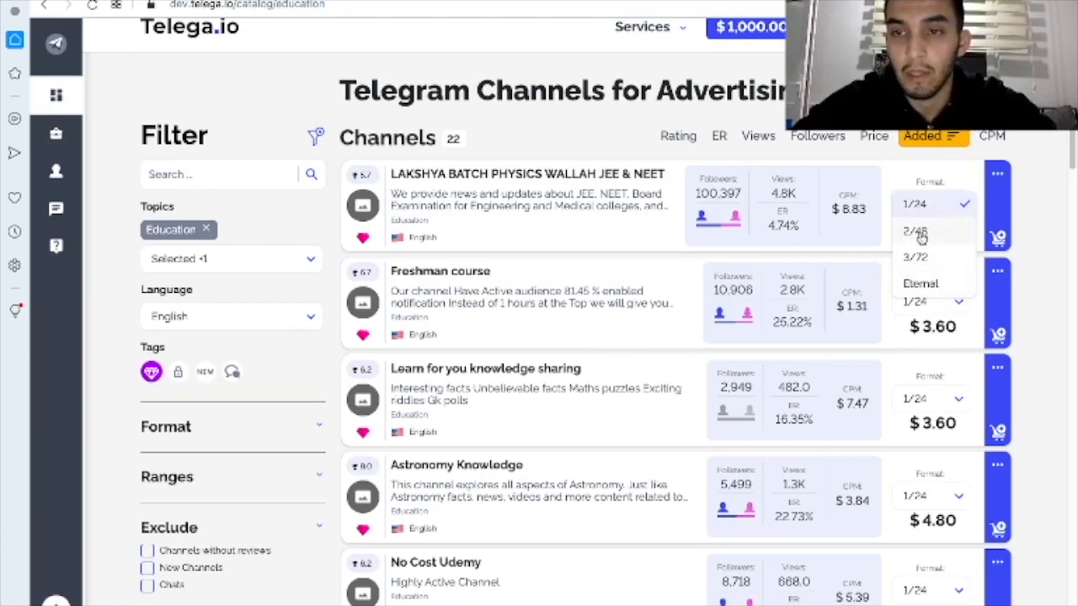
click(920, 236)
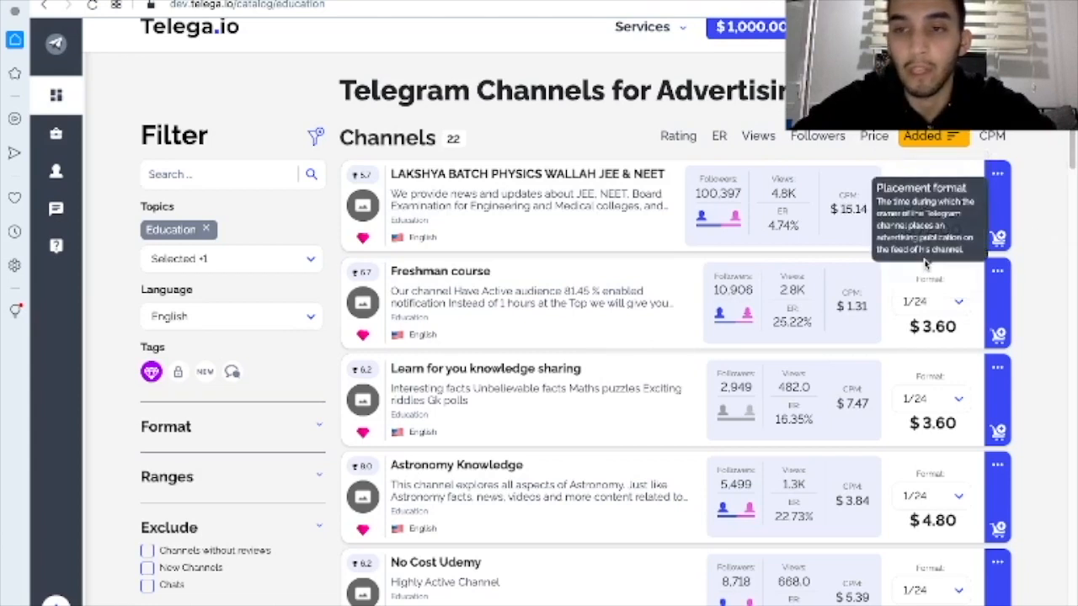
click(930, 301)
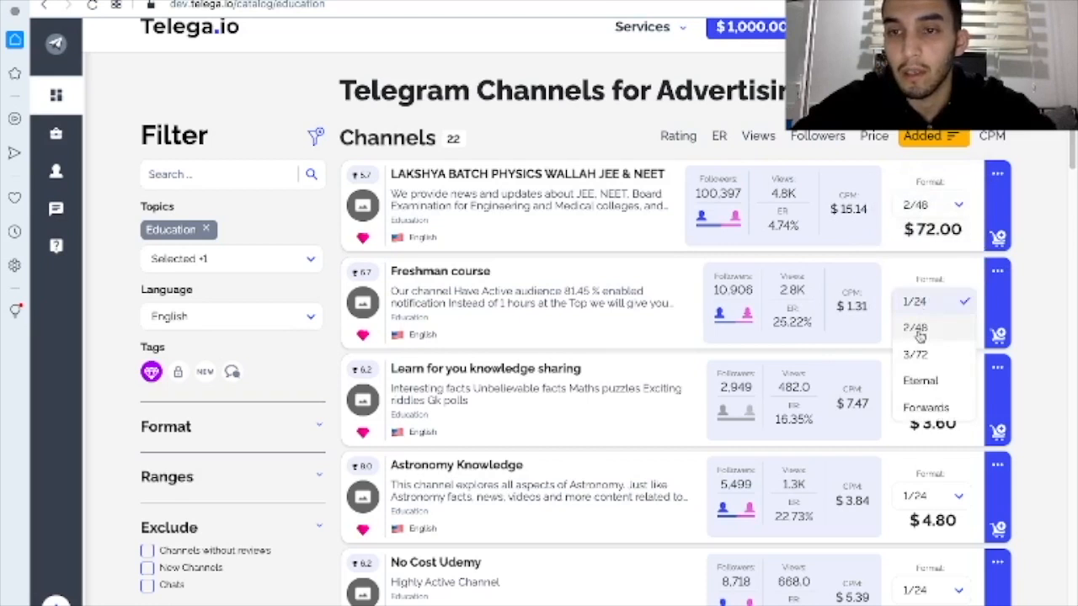
click(922, 358)
scroll(920, 327, down, 1)
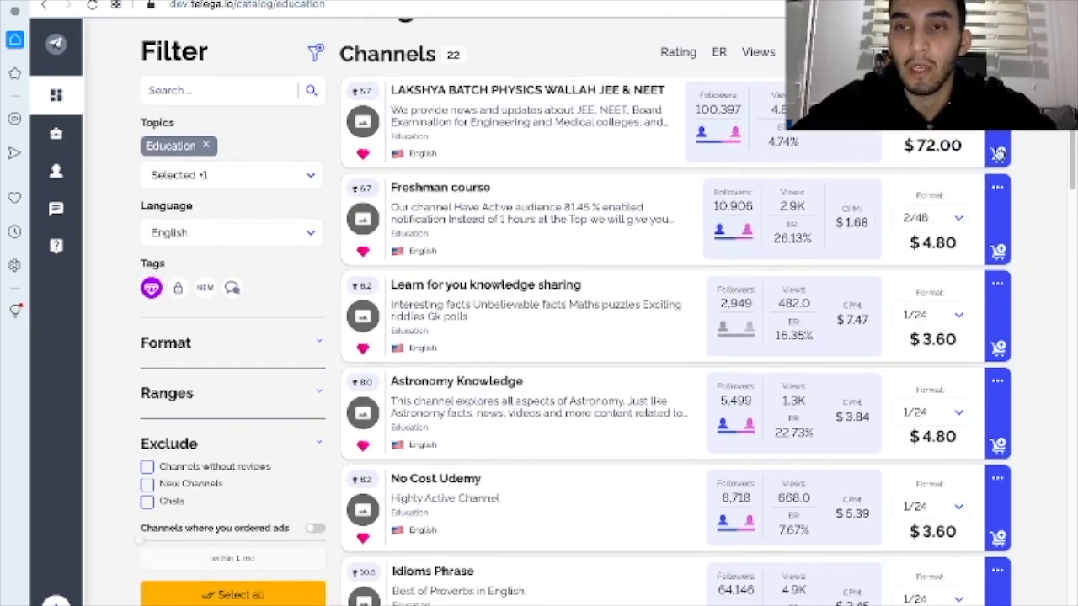
- Select the first channel, Freshman course and Learn for you knowledge sharing for purchase
click(999, 153)
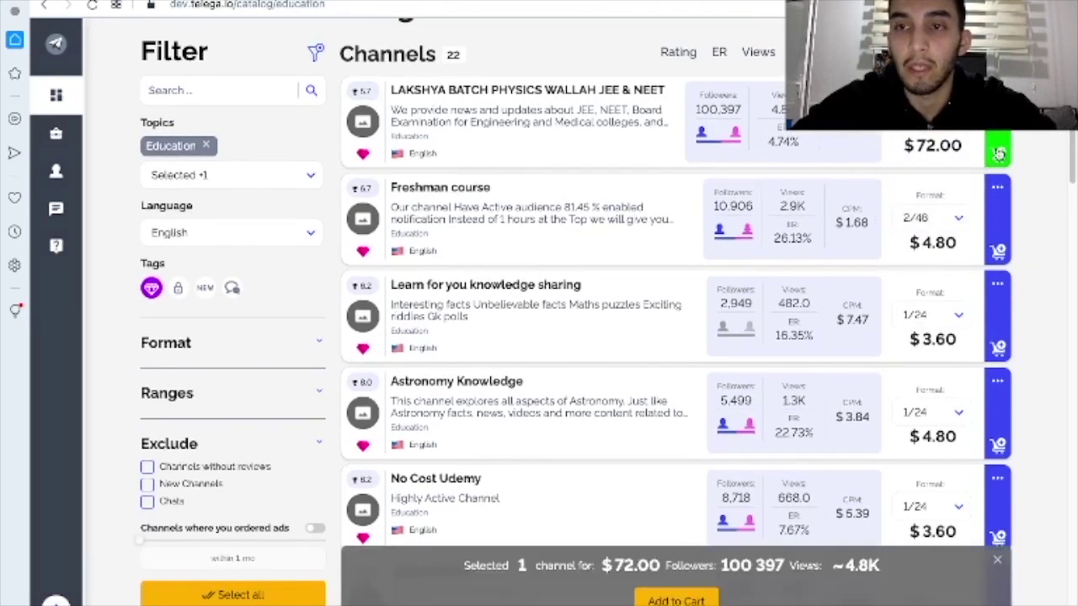
click(999, 244)
scroll(964, 252, down, 1)
scroll(965, 253, down, 1)
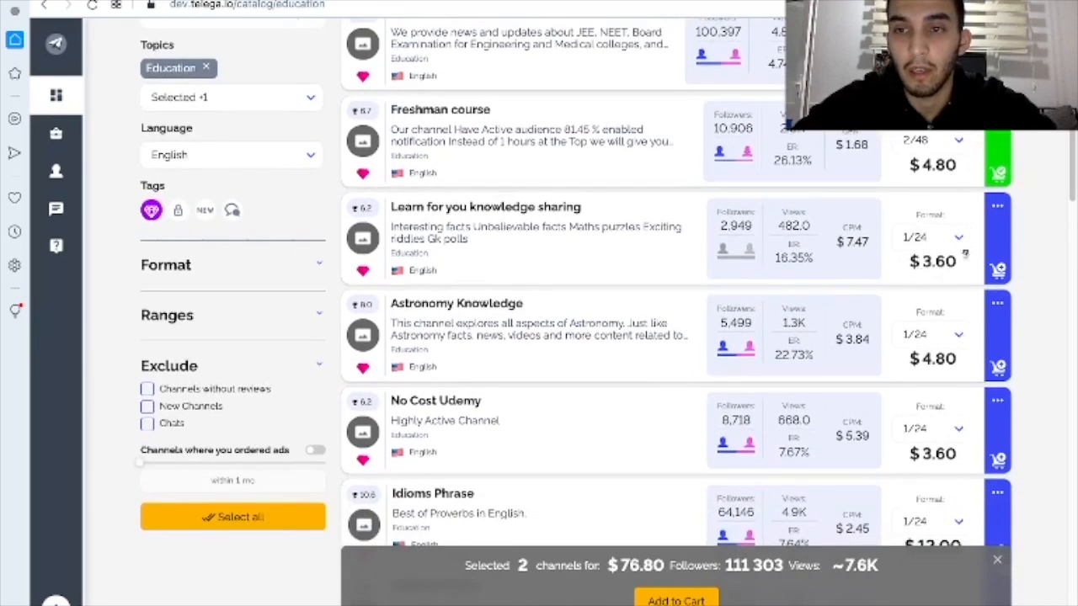
click(999, 270)
scroll(778, 272, up, 2)
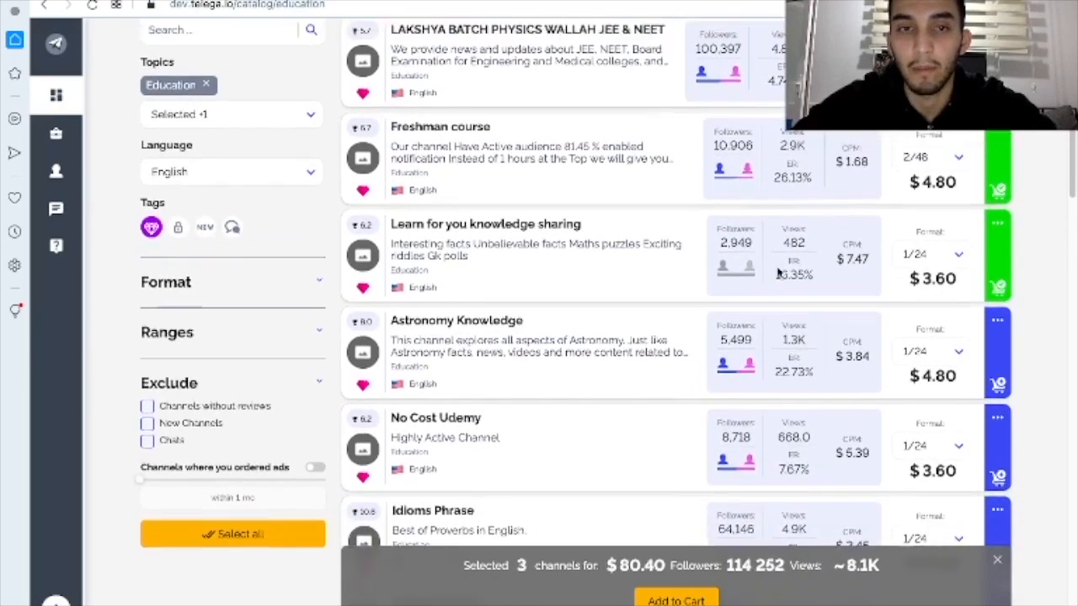
scroll(779, 271, up, 2)
scroll(778, 272, up, 2)
scroll(778, 271, down, 1)
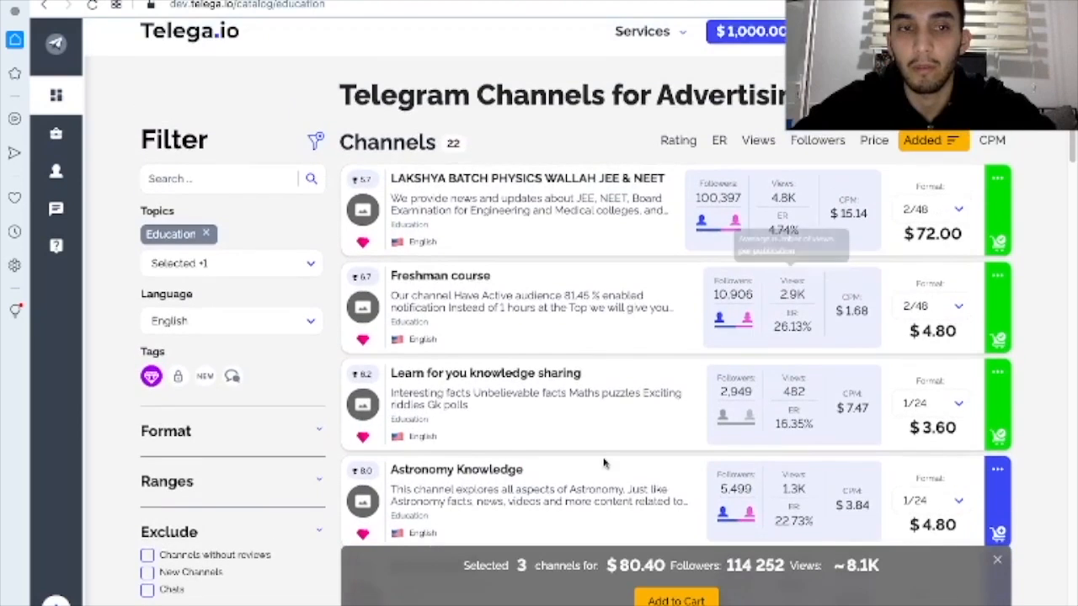
scroll(602, 465, up, 1)
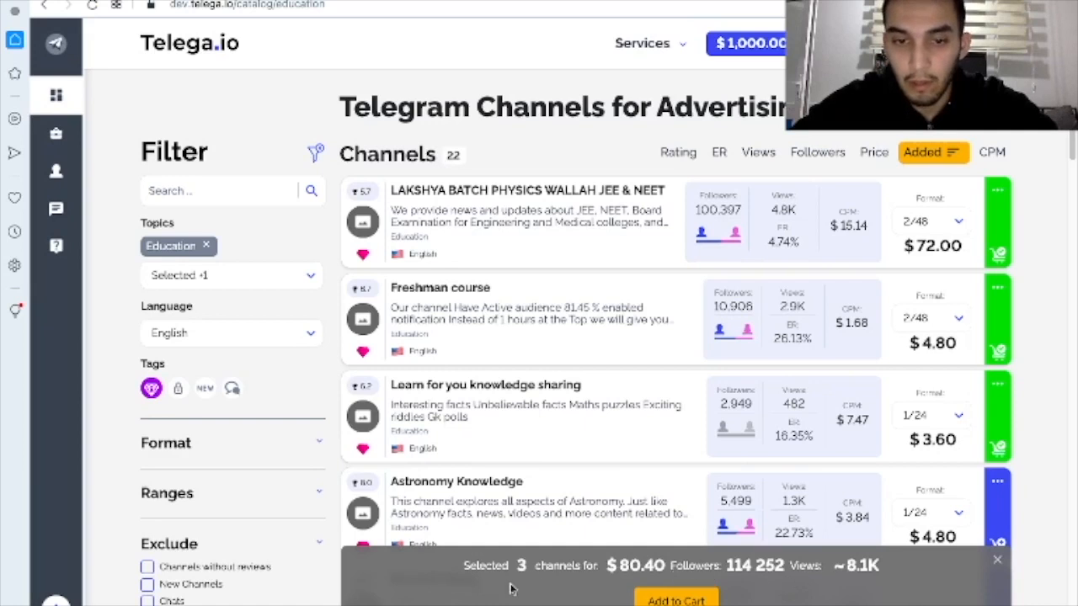
- Move the three selected channels into the cart
click(676, 601)
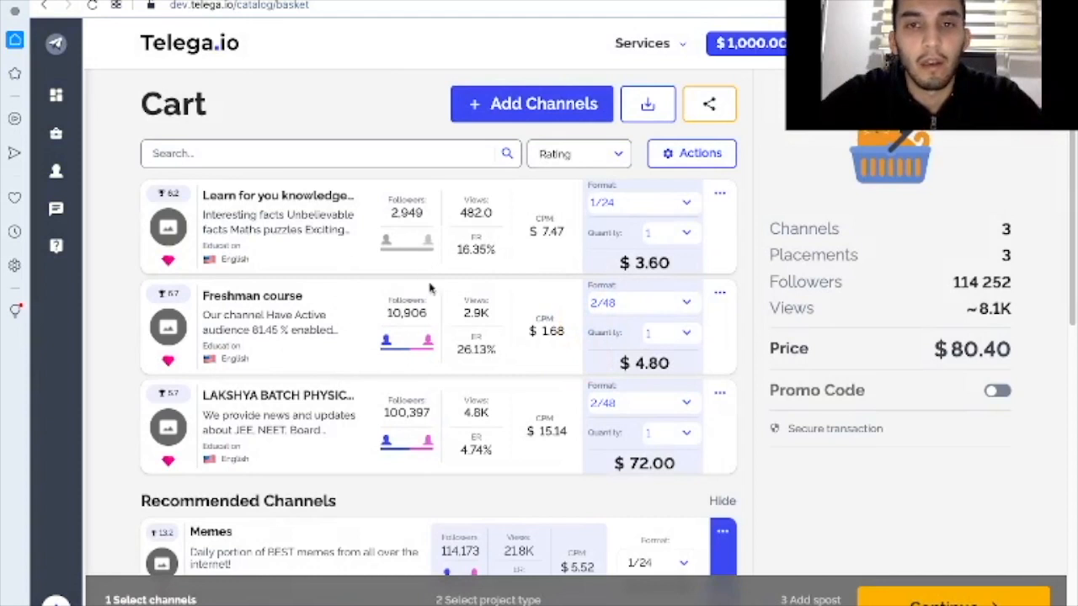
mouse_move(406, 340)
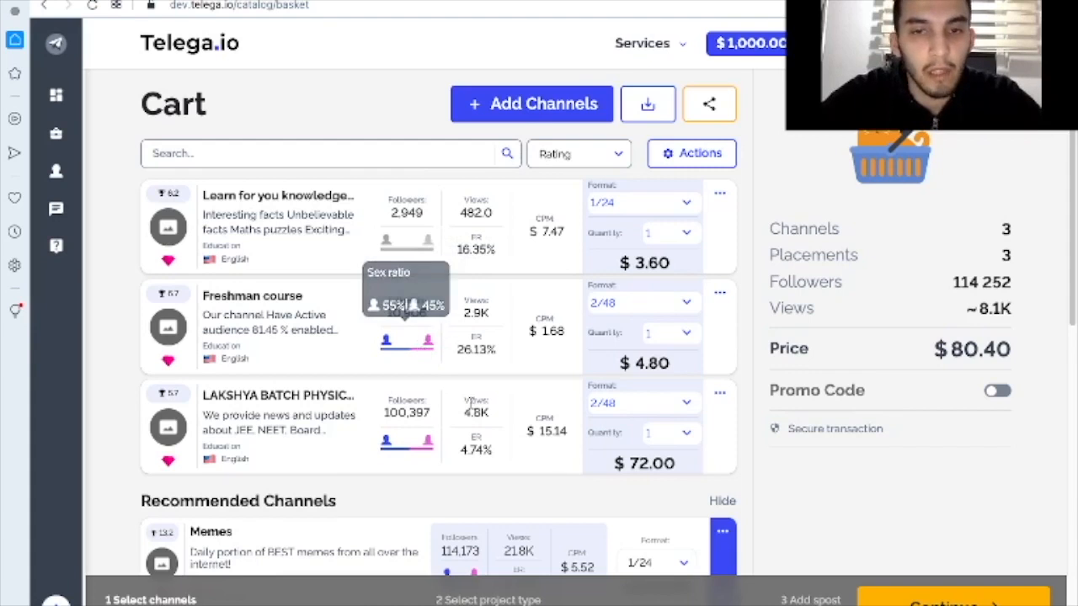
scroll(425, 349, down, 1)
mouse_move(476, 315)
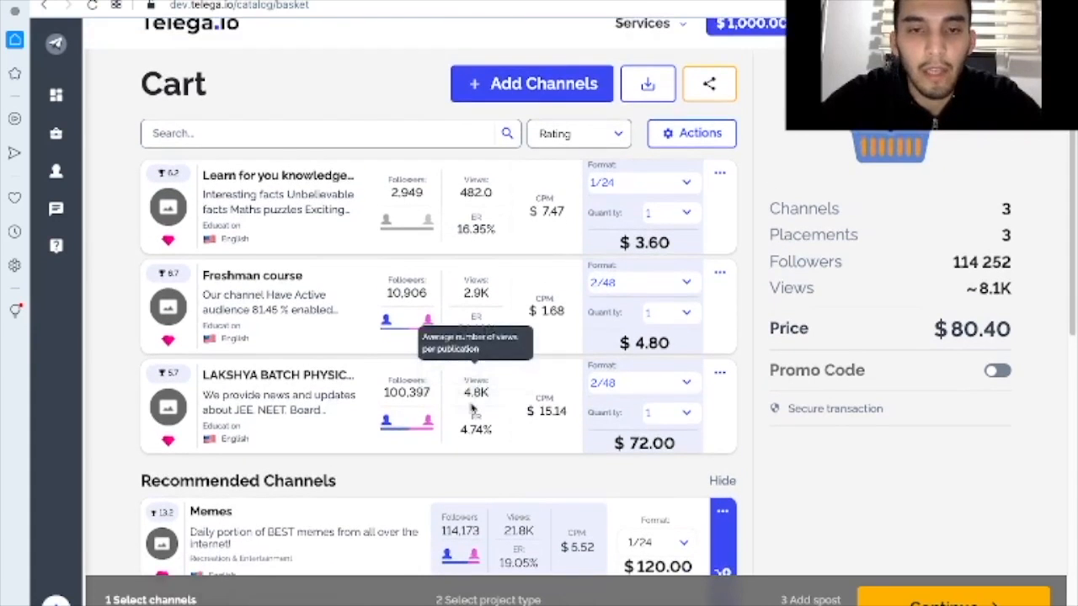
scroll(505, 278, up, 1)
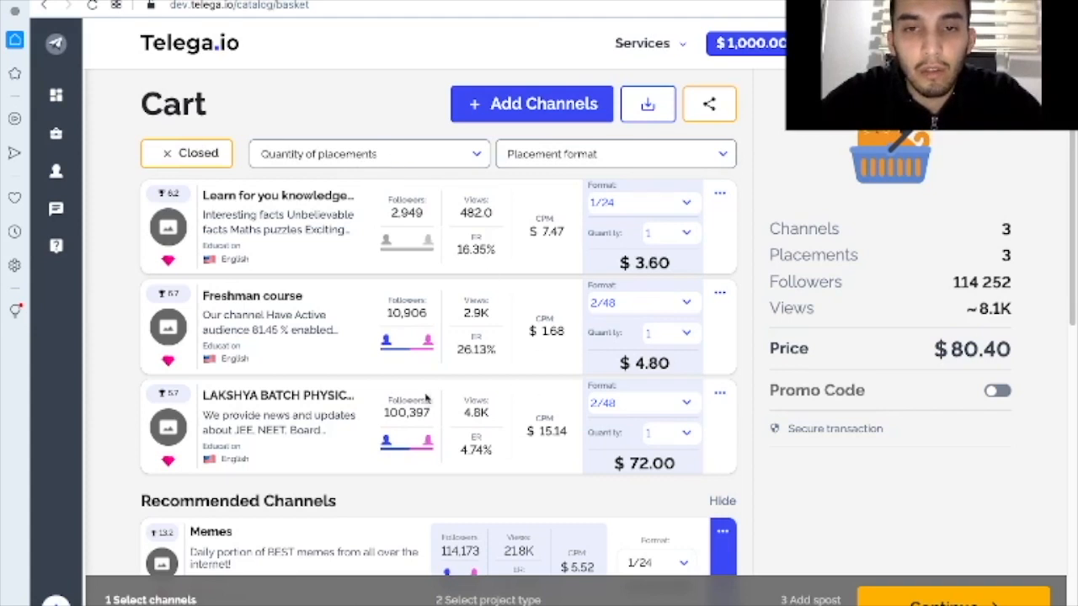
- Via bulk Actions, give every cart channel 2 placements in the 2/48 format
click(430, 160)
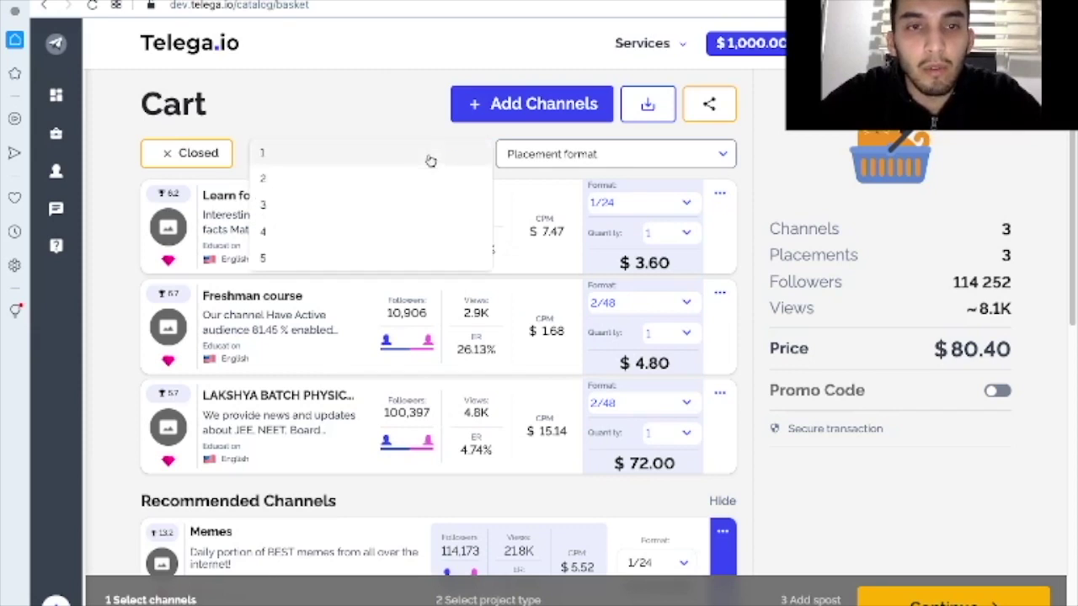
click(309, 176)
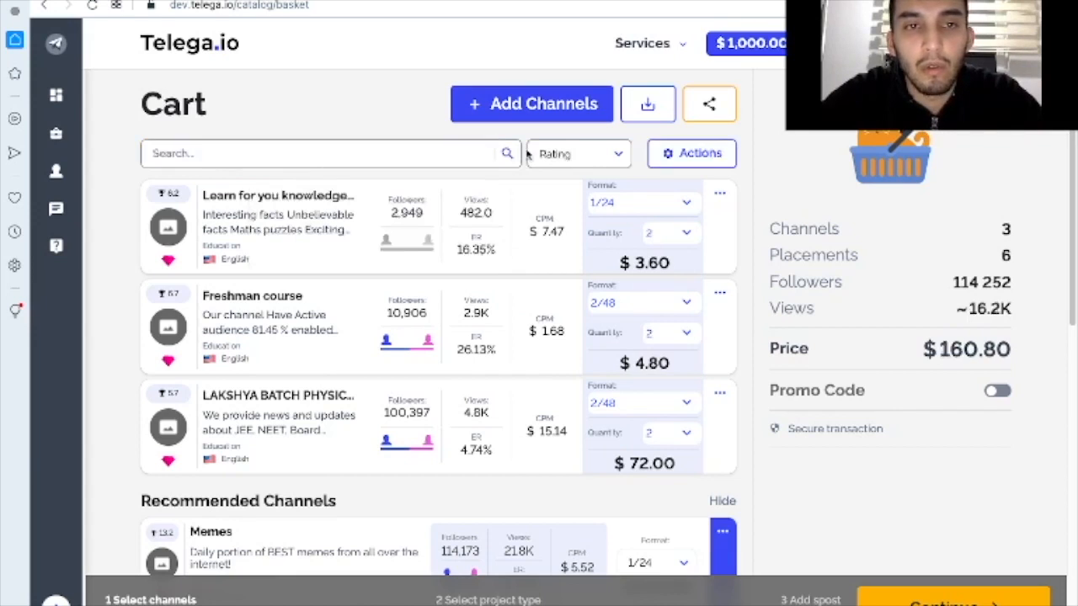
click(692, 153)
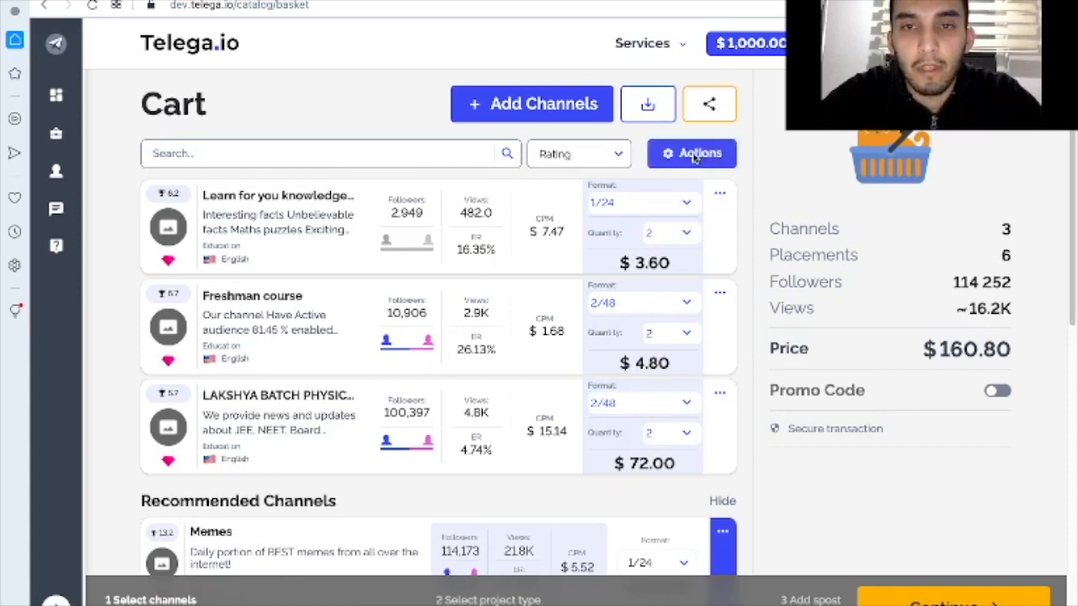
click(617, 156)
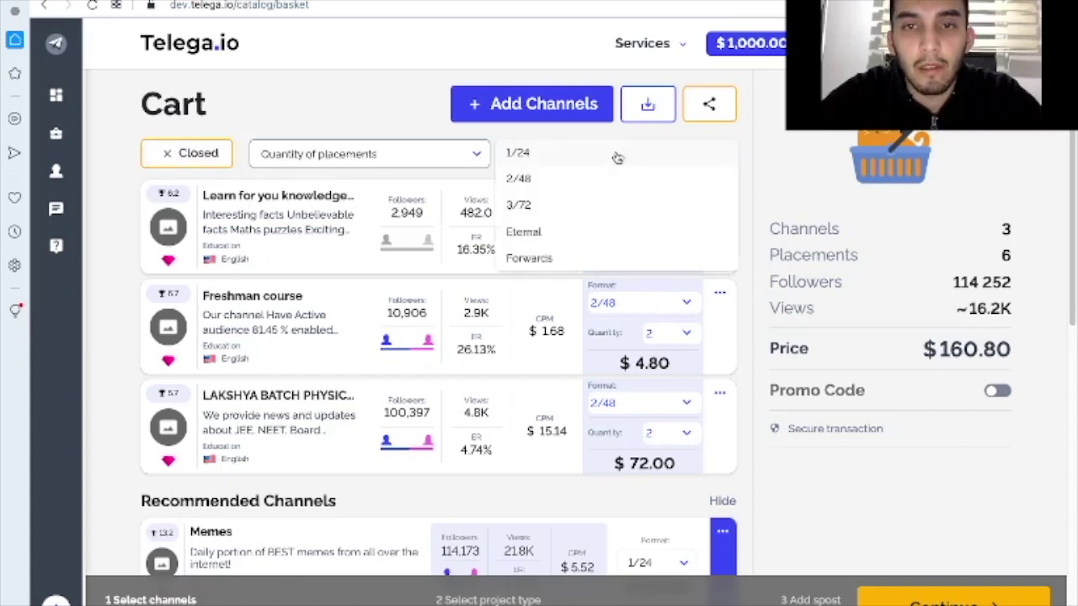
click(545, 181)
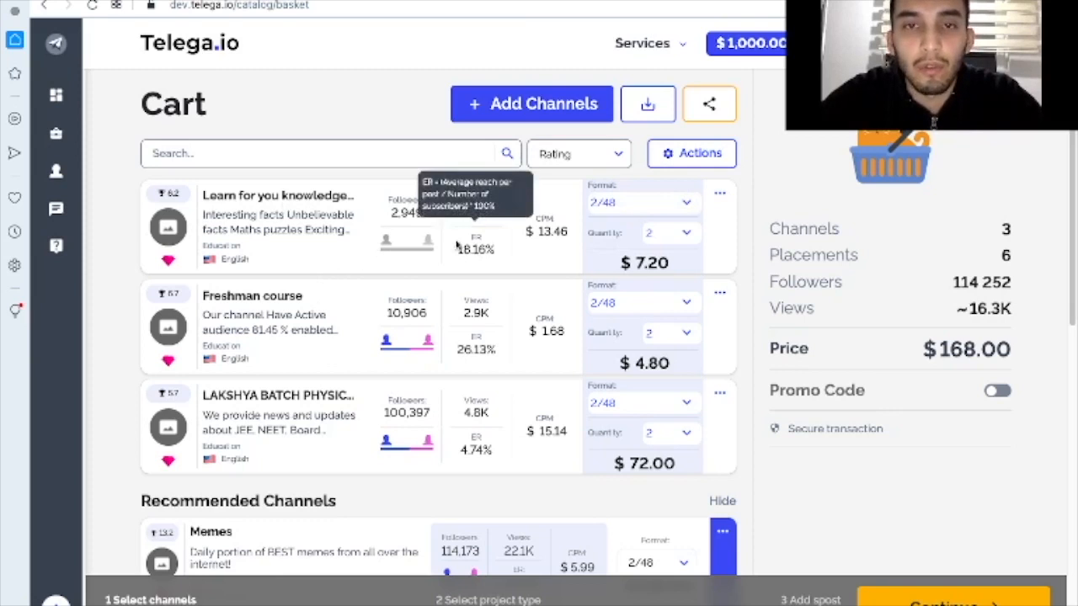
- Return to the catalog and add World & Science to the cart
click(513, 108)
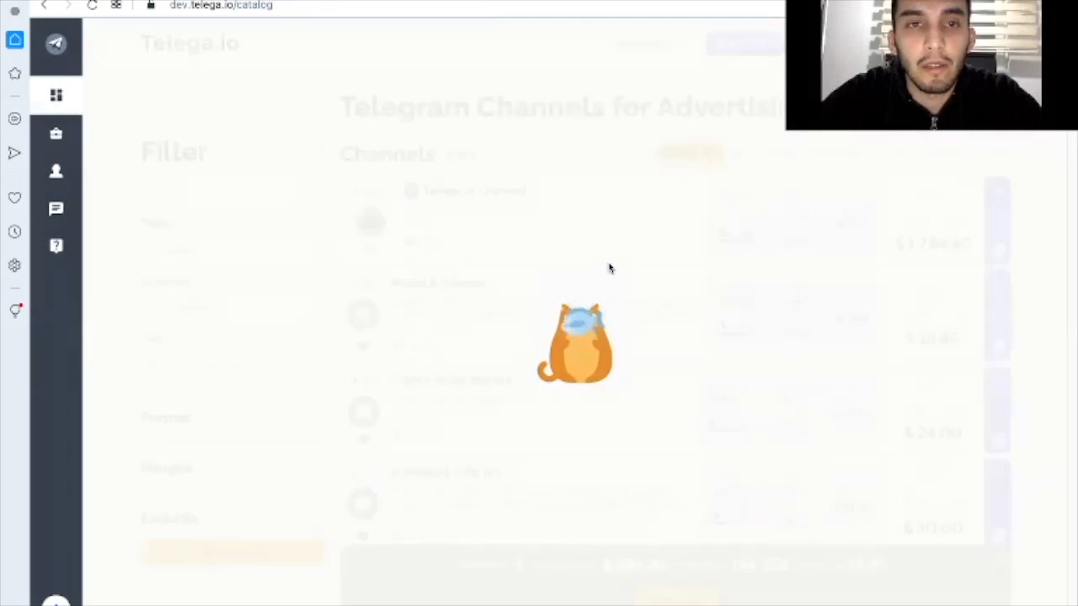
scroll(815, 308, down, 2)
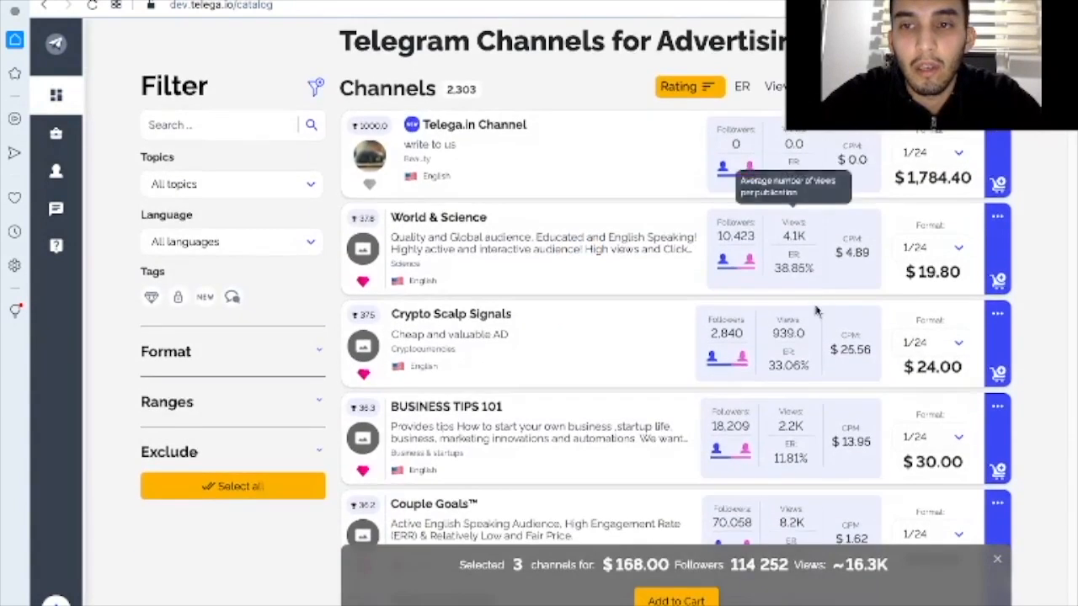
scroll(815, 308, down, 2)
scroll(815, 308, down, 1)
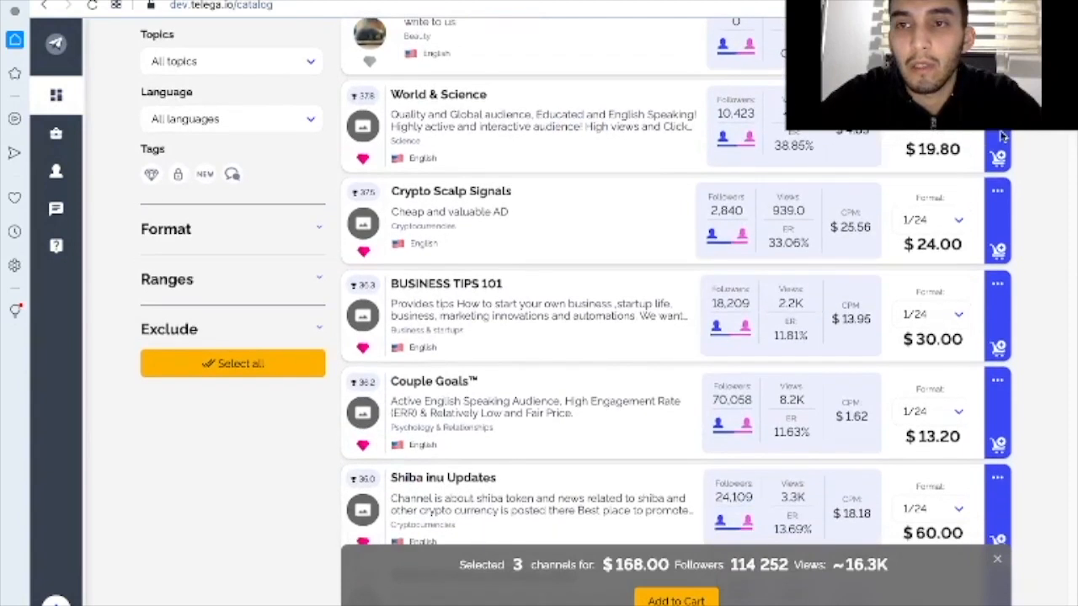
click(998, 156)
click(676, 599)
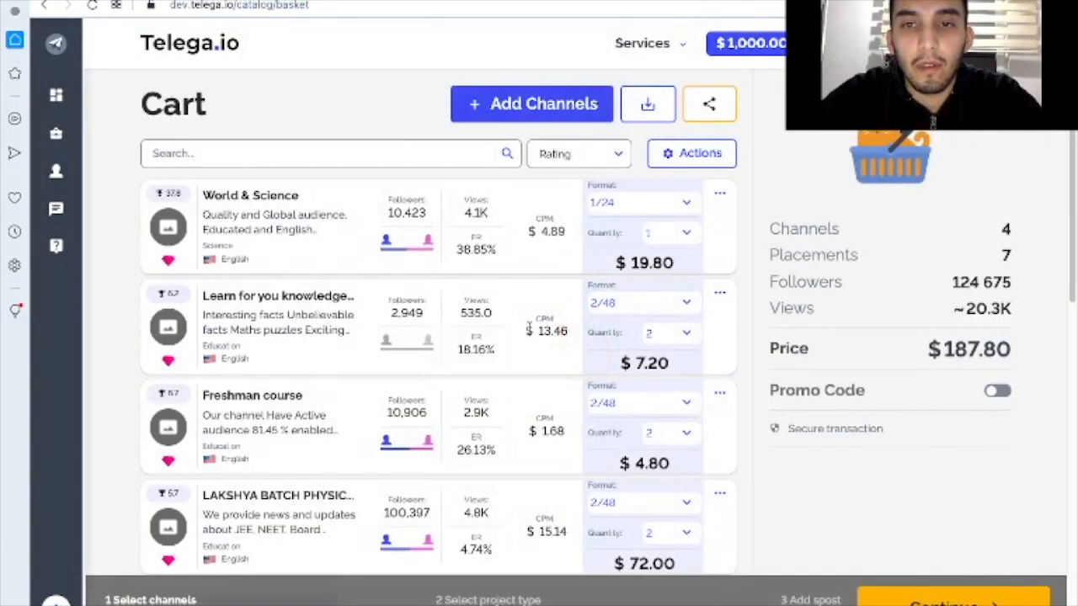
scroll(528, 328, down, 2)
scroll(529, 328, up, 1)
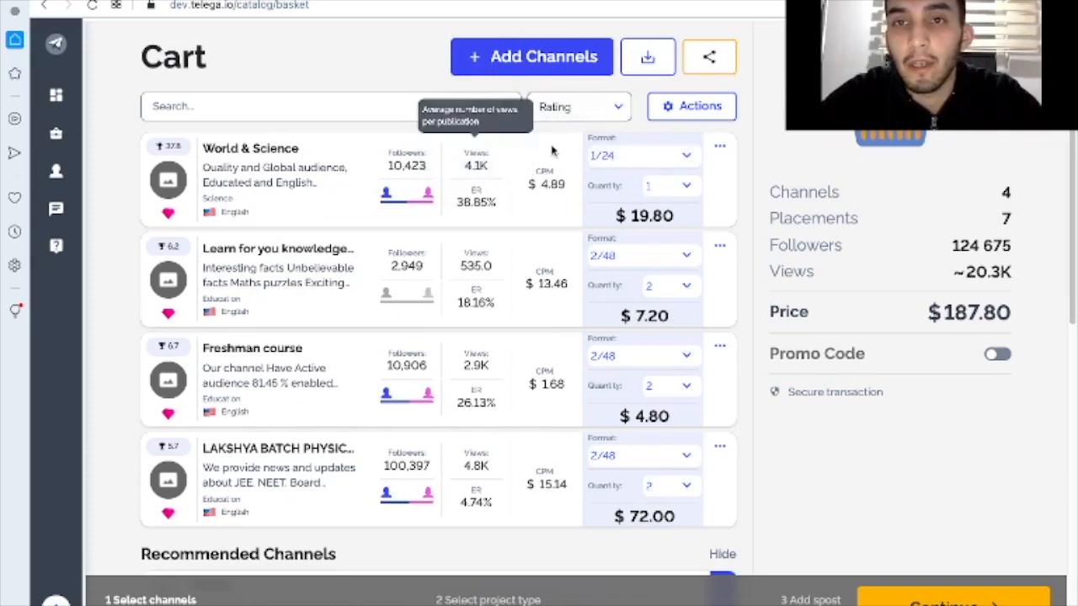
- Share the cart package, copy its link and close the sharing window
click(710, 61)
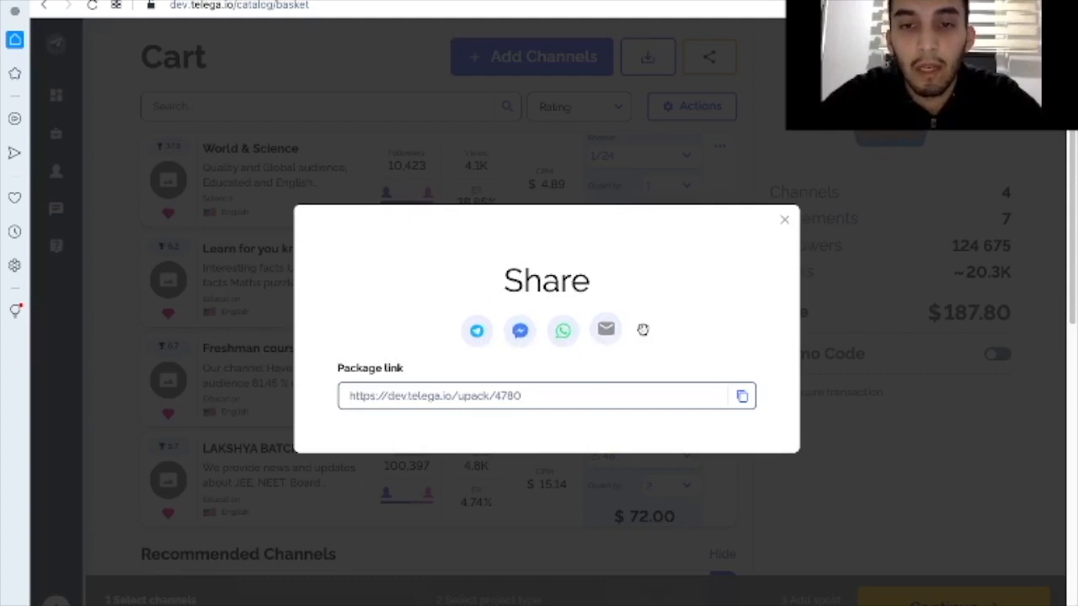
click(742, 396)
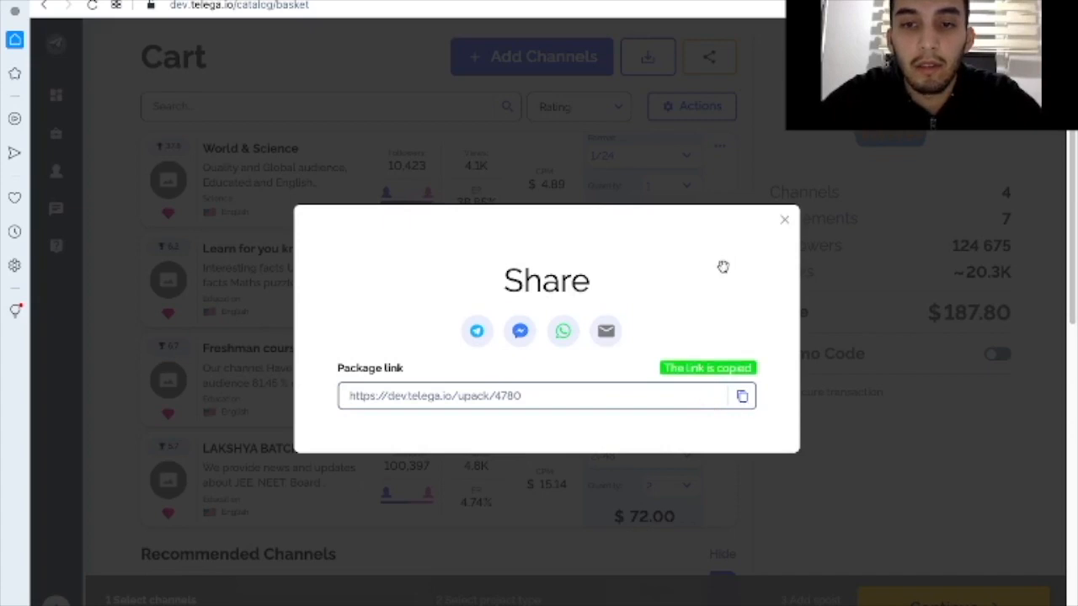
click(786, 223)
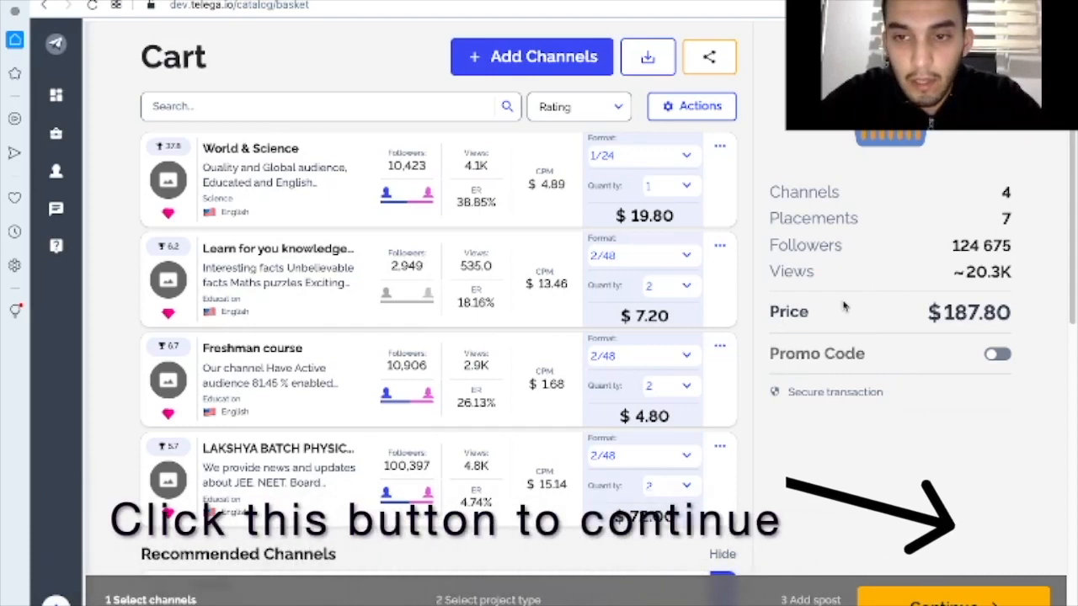
scroll(665, 270, up, 1)
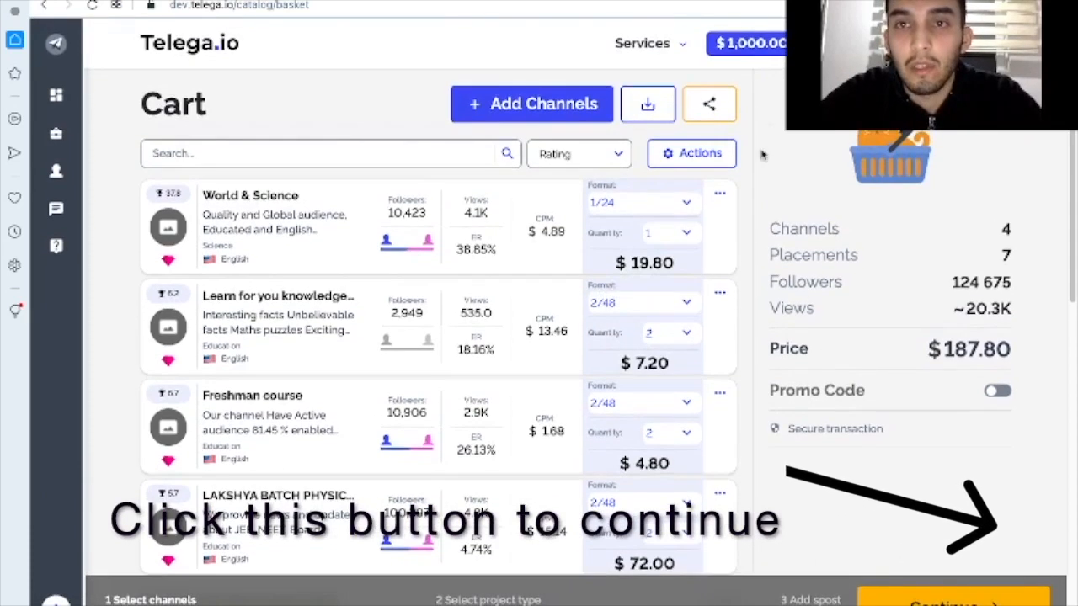
- Review the $1,000.00 balance top-up options and hide them again
click(755, 46)
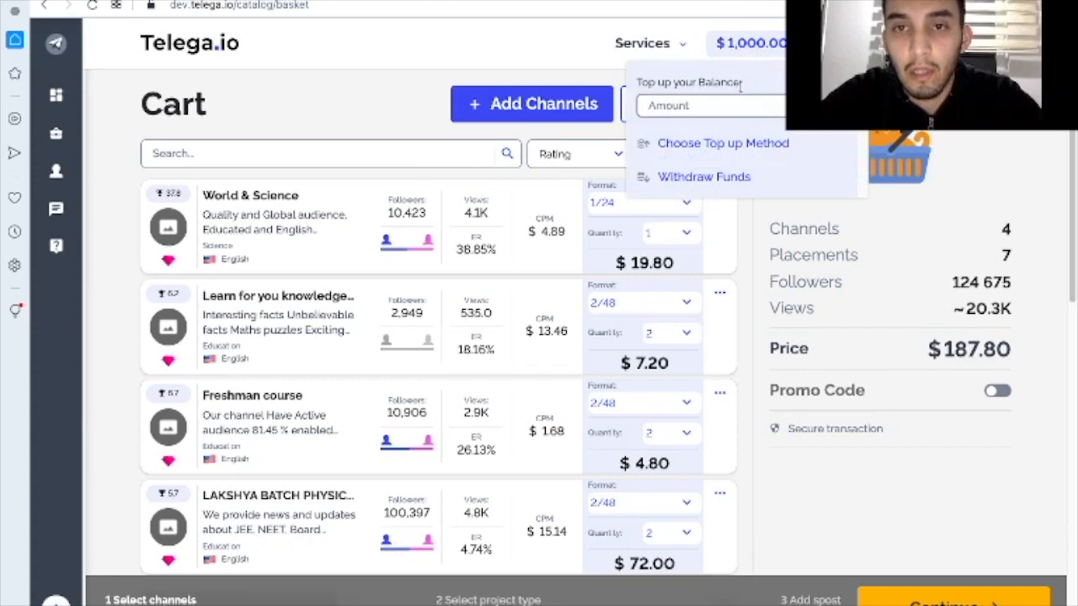
click(755, 46)
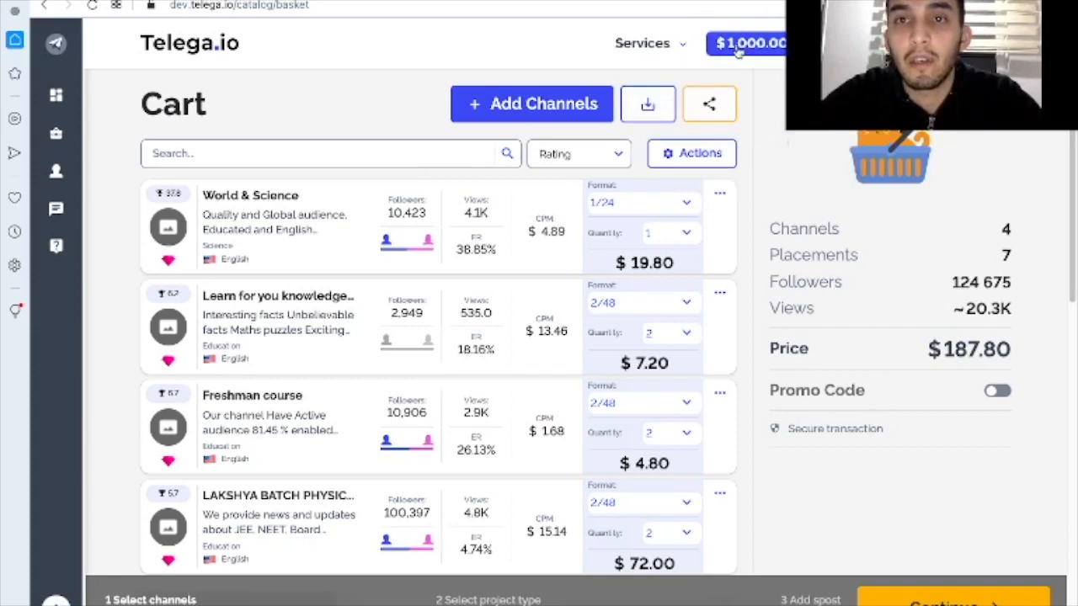
click(739, 48)
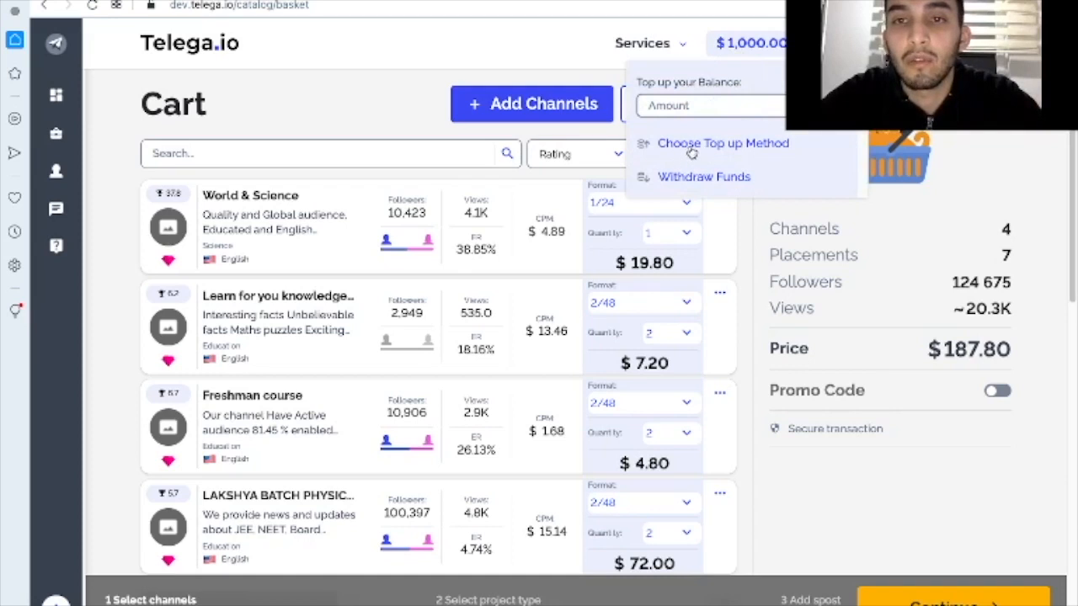
click(992, 159)
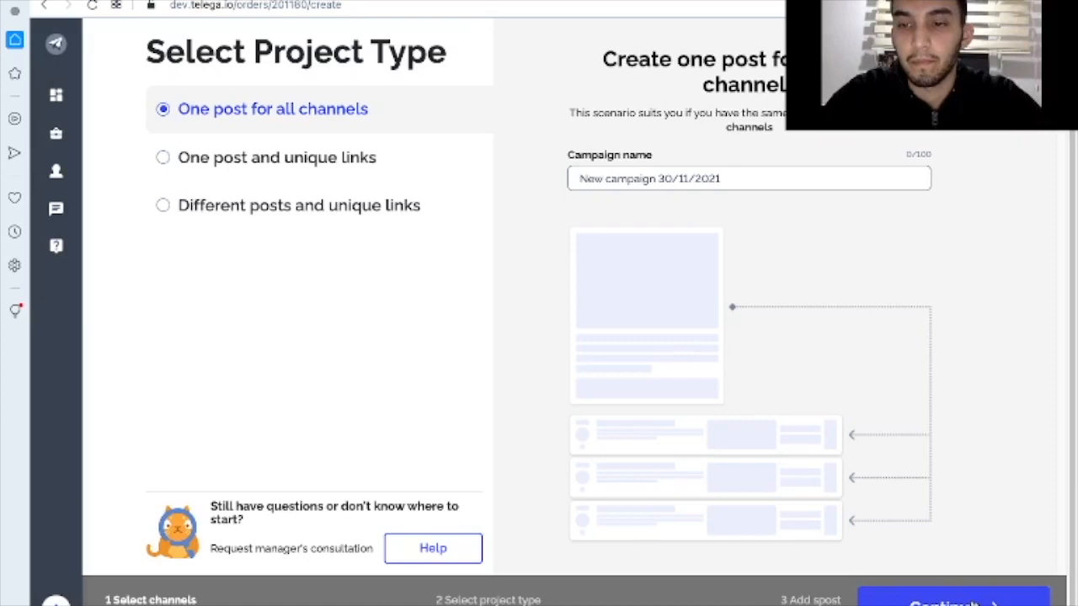
- Continue to the post editor with 'One post for all channels' kept selected
click(975, 599)
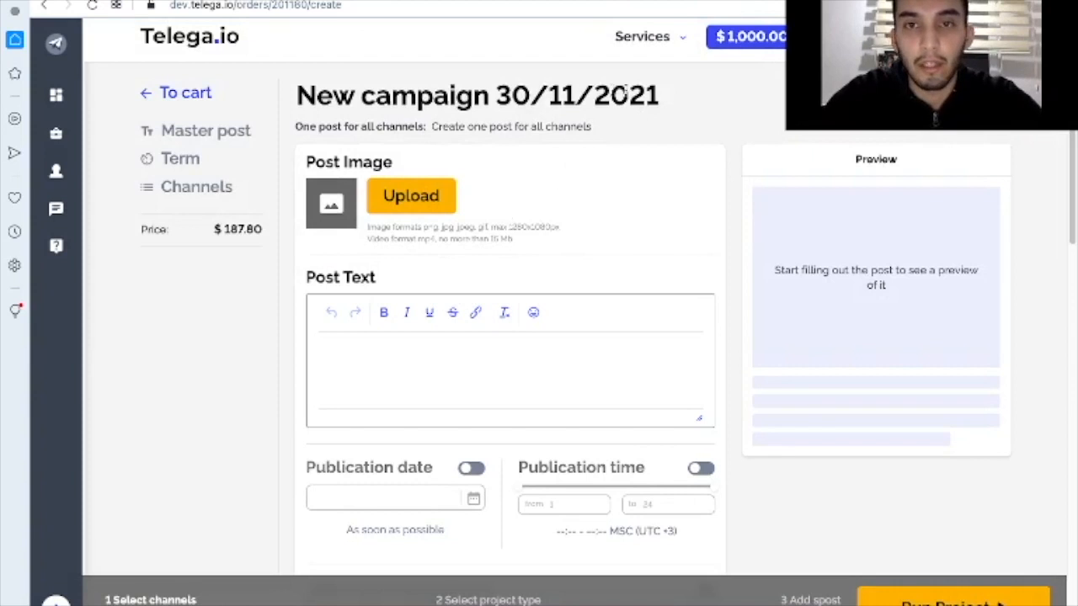
- Rename the campaign title from 'New campaign 30/11/2021' to 'feniks 101'
double_click(638, 92)
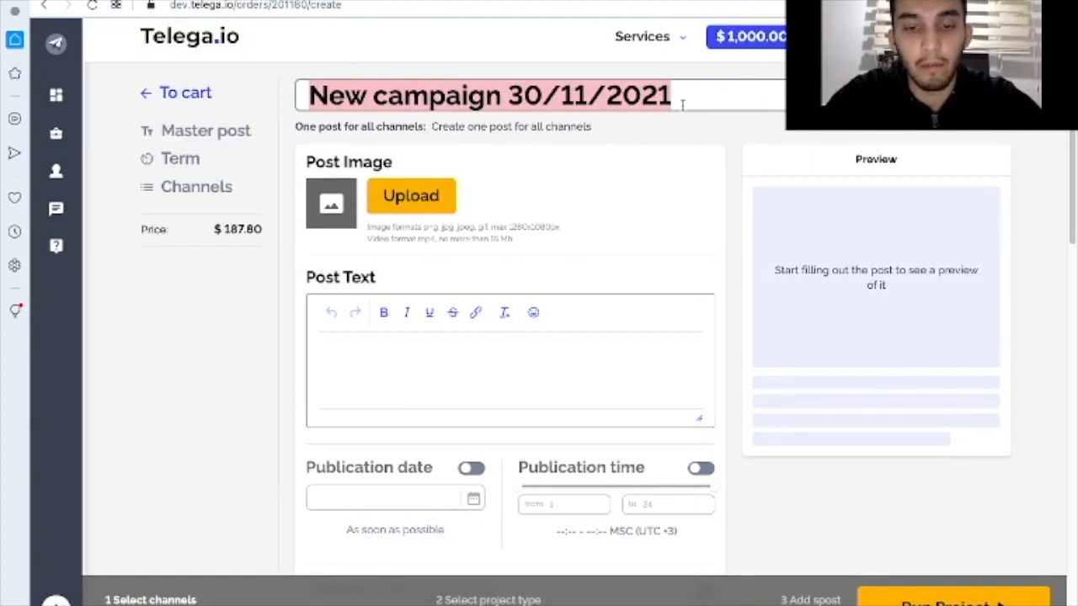
text(fe)
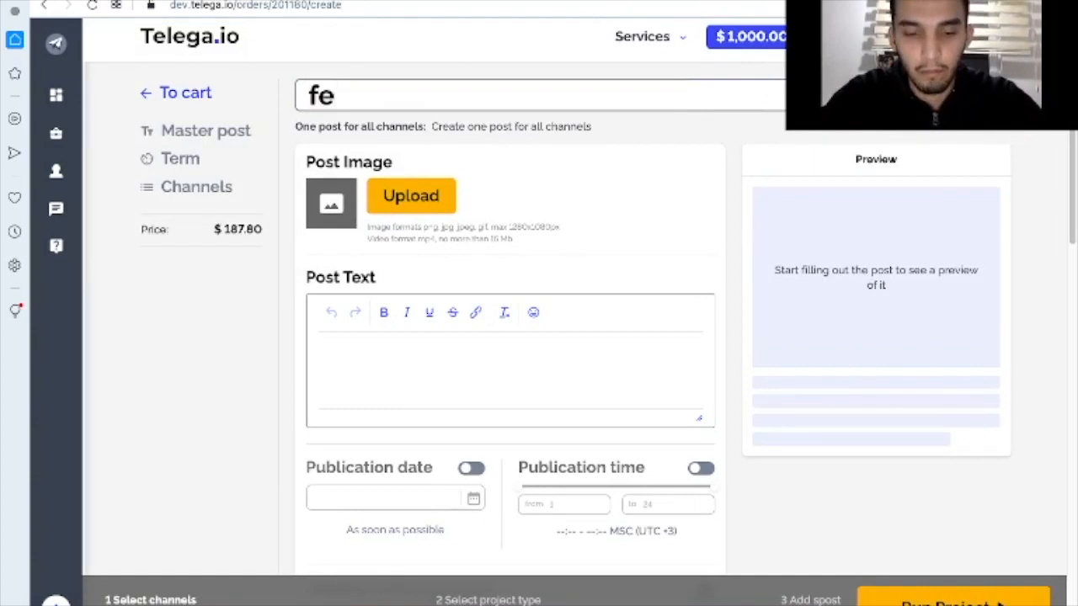
text(niks)
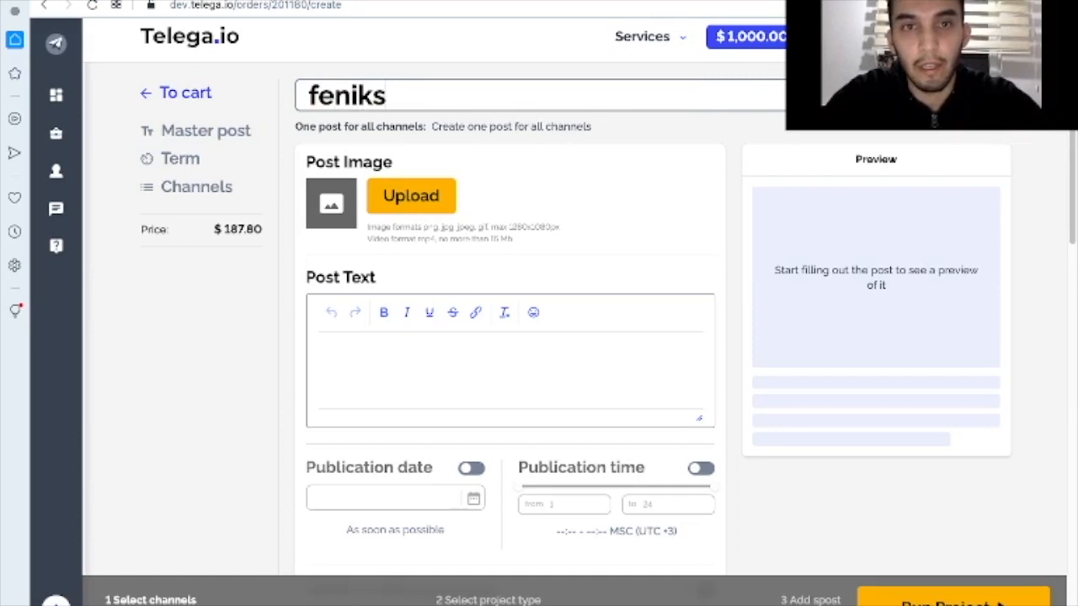
text( 101)
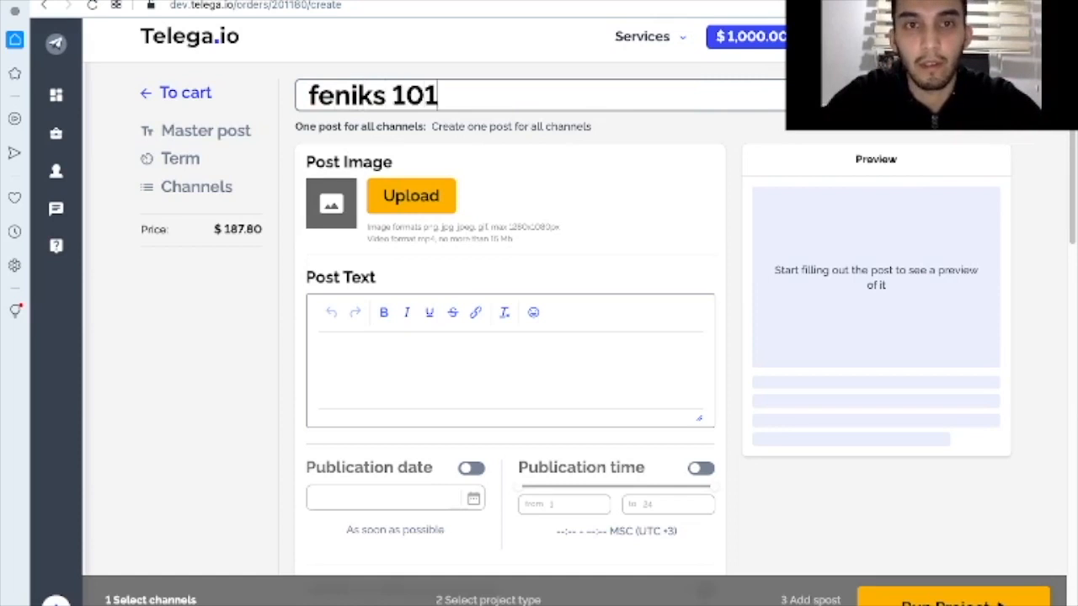
click(737, 141)
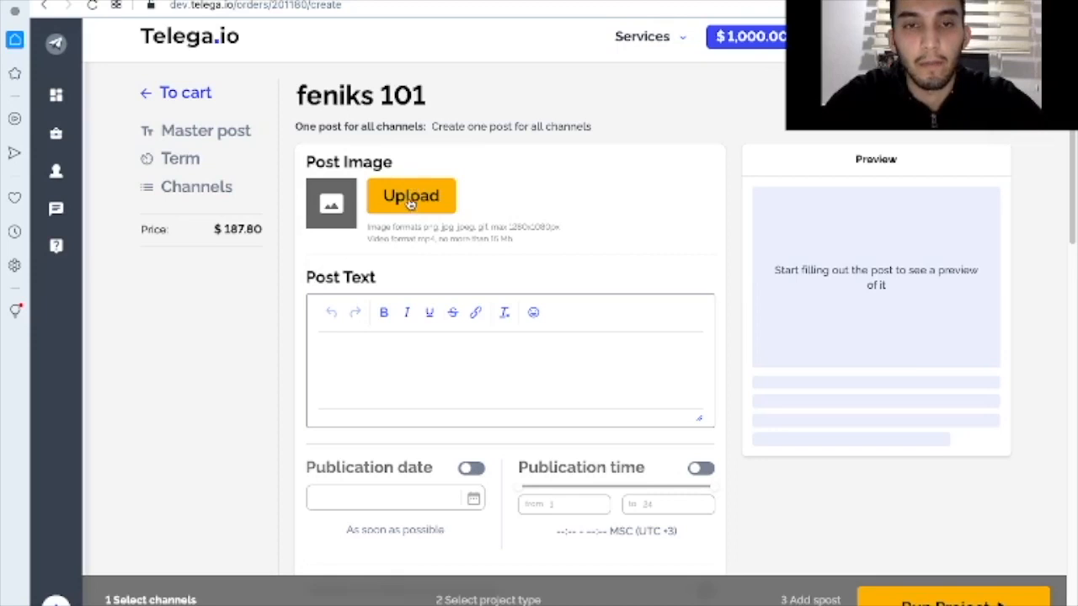
scroll(411, 202, down, 2)
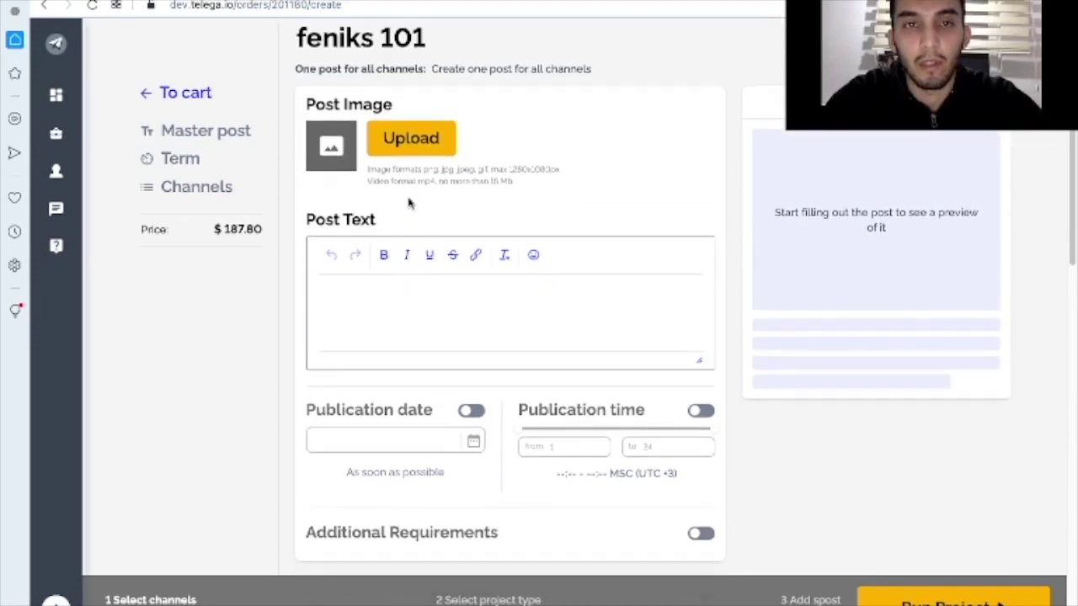
- Upload photo_2021-11-30 jpg from the Desktop as the post image
click(421, 149)
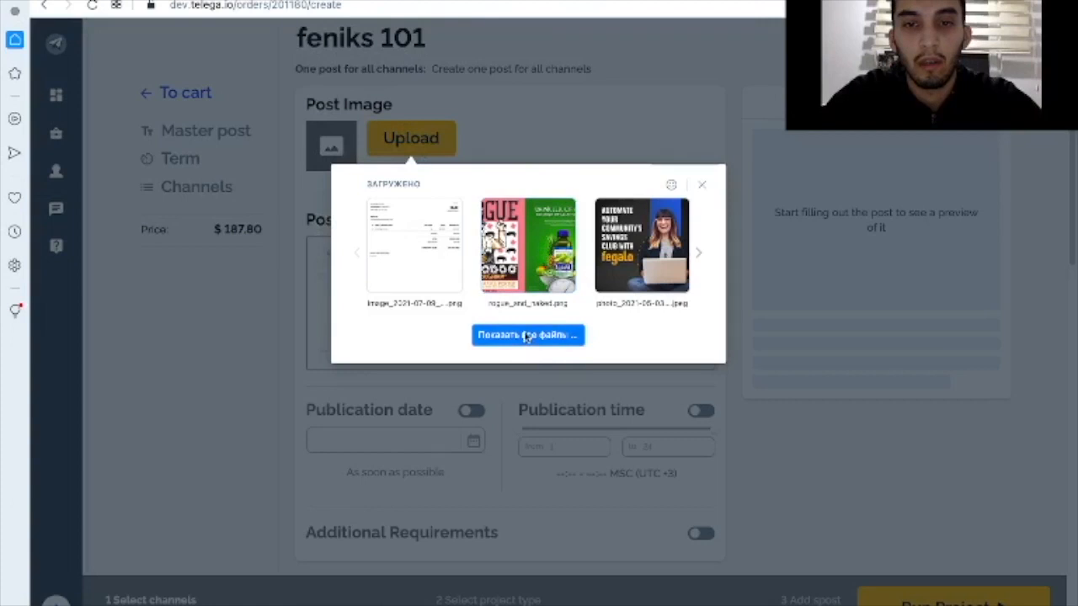
click(527, 335)
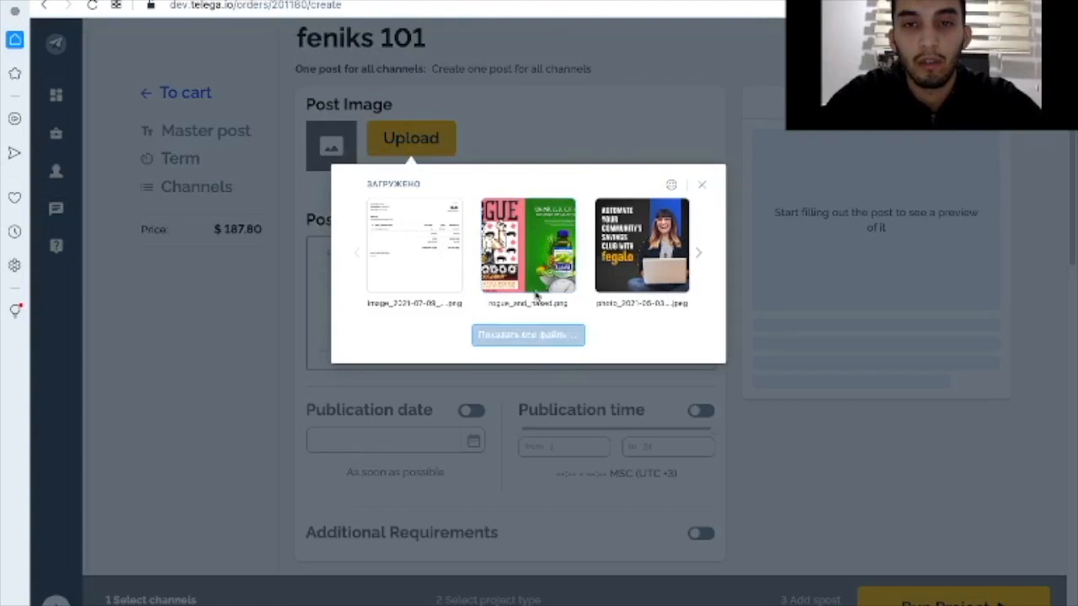
scroll(659, 171, down, 5)
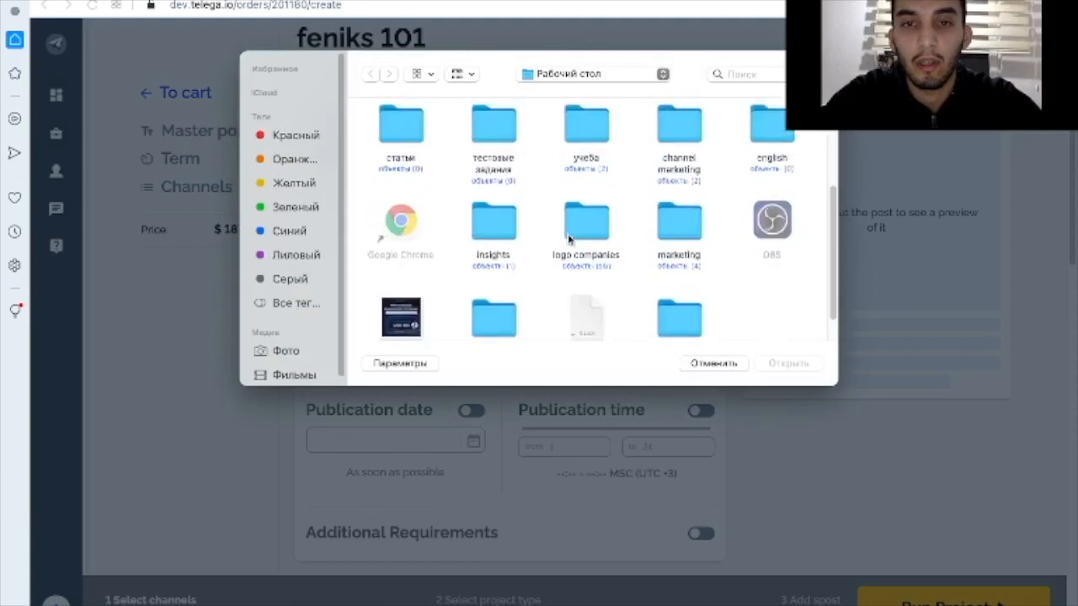
scroll(590, 211, down, 3)
click(403, 271)
double_click(402, 271)
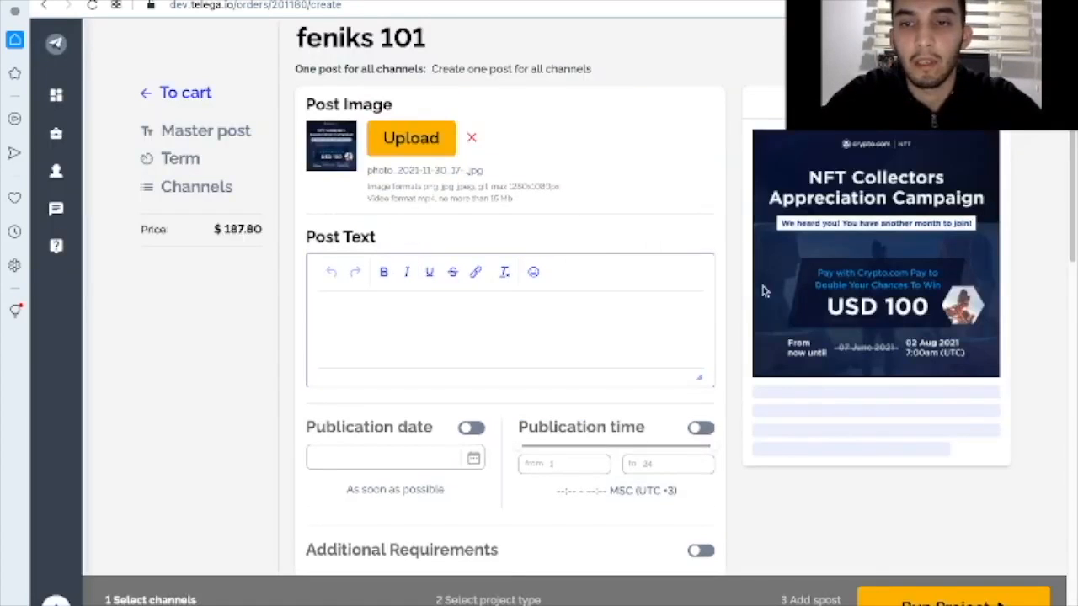
scroll(549, 309, down, 1)
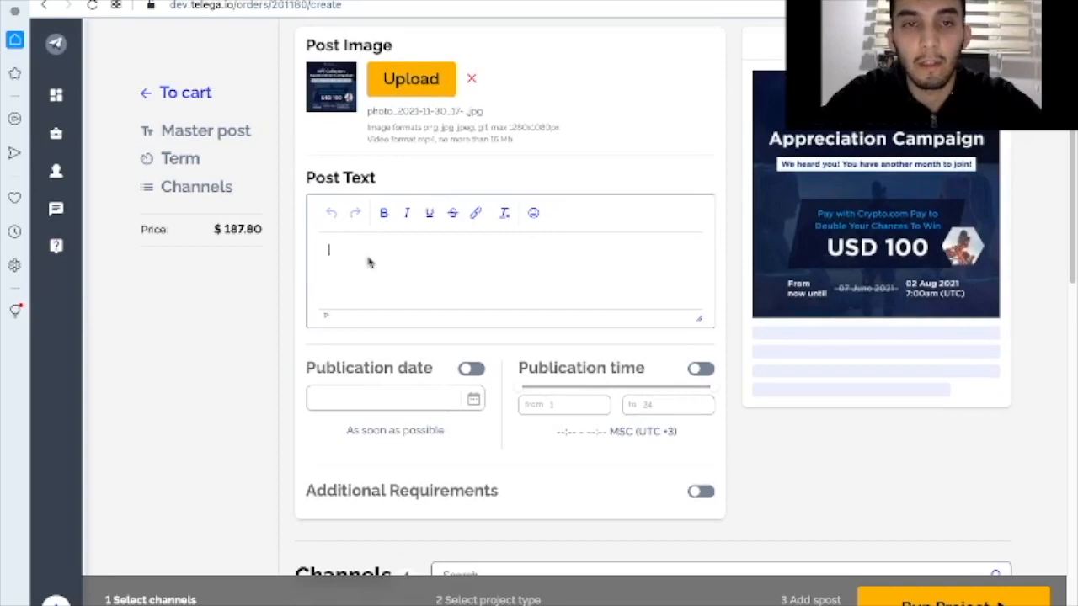
- Paste the announcement text, remove the bare URL line and link the 'Simply purchase…' sentence to the tracking URL
key(ctrl+v)
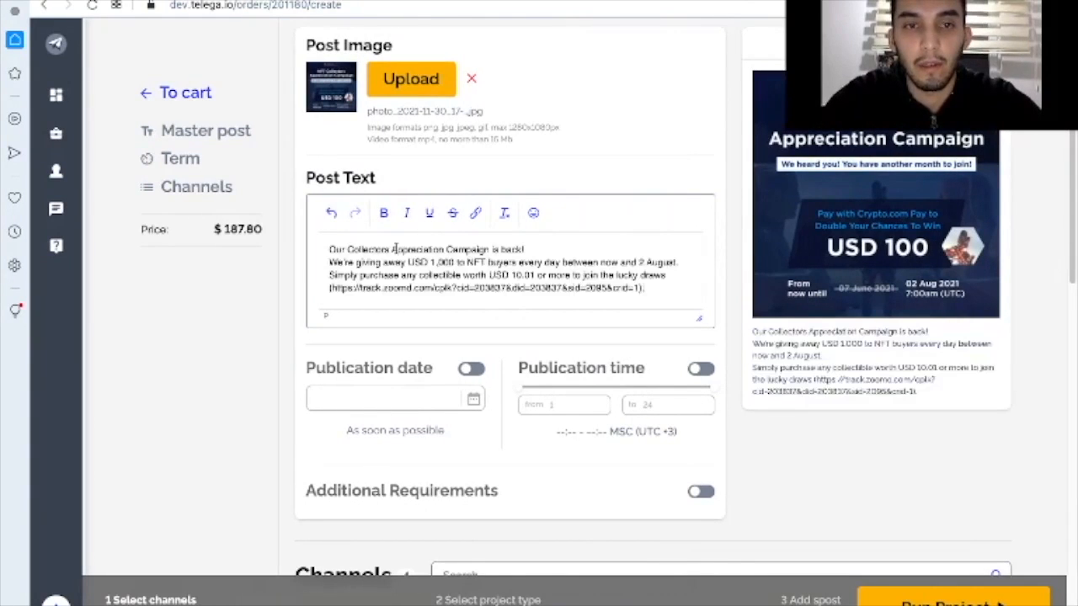
scroll(455, 269, down, 1)
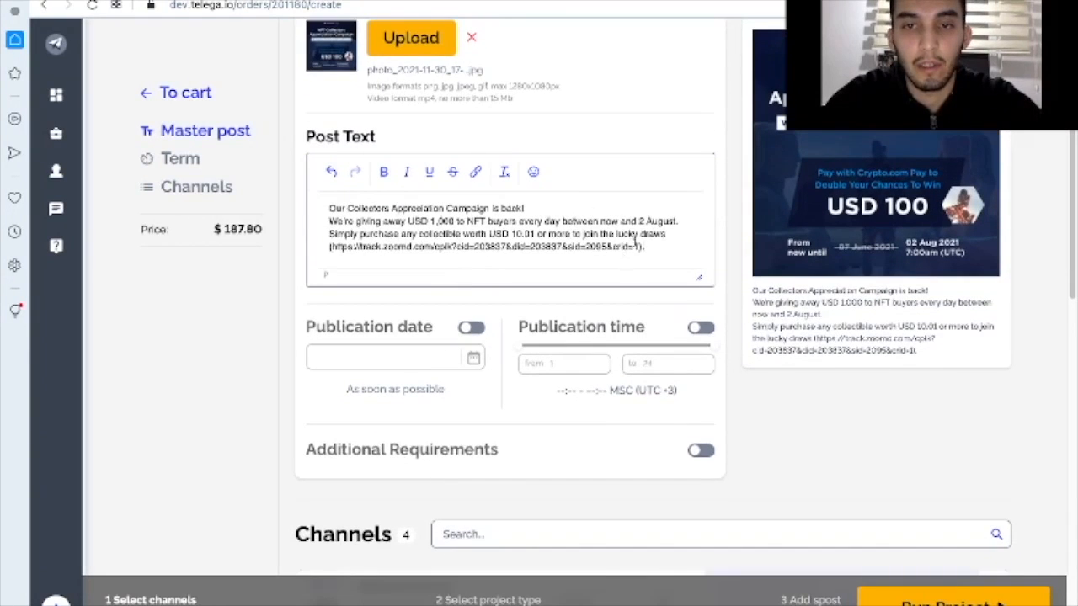
drag(641, 246, 329, 246)
key(ctrl+c)
key(BackSpace)
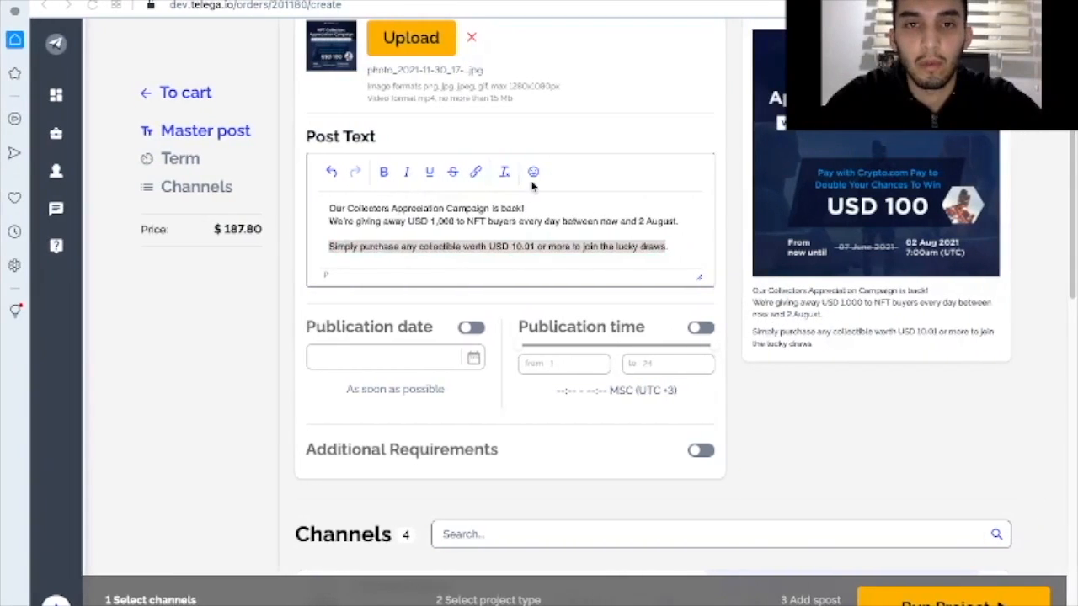
key(ctrl+k)
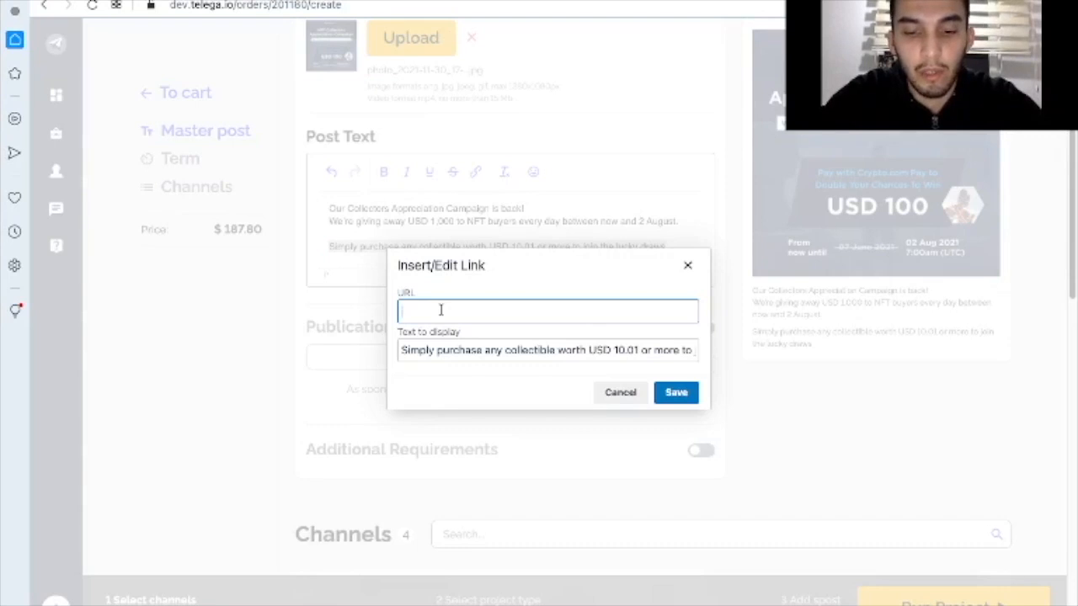
key(ctrl+v)
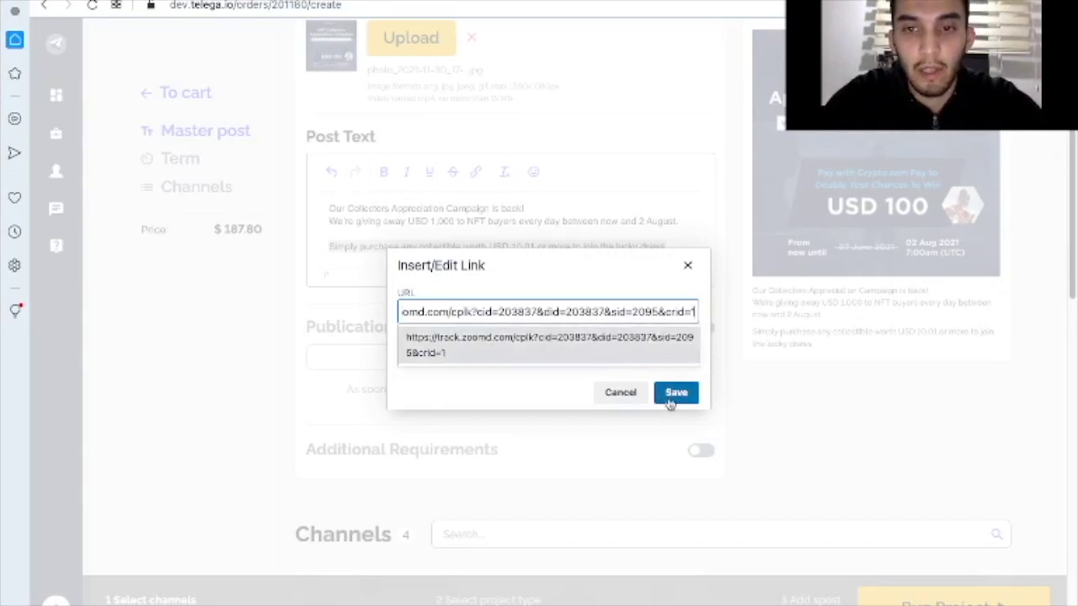
click(675, 393)
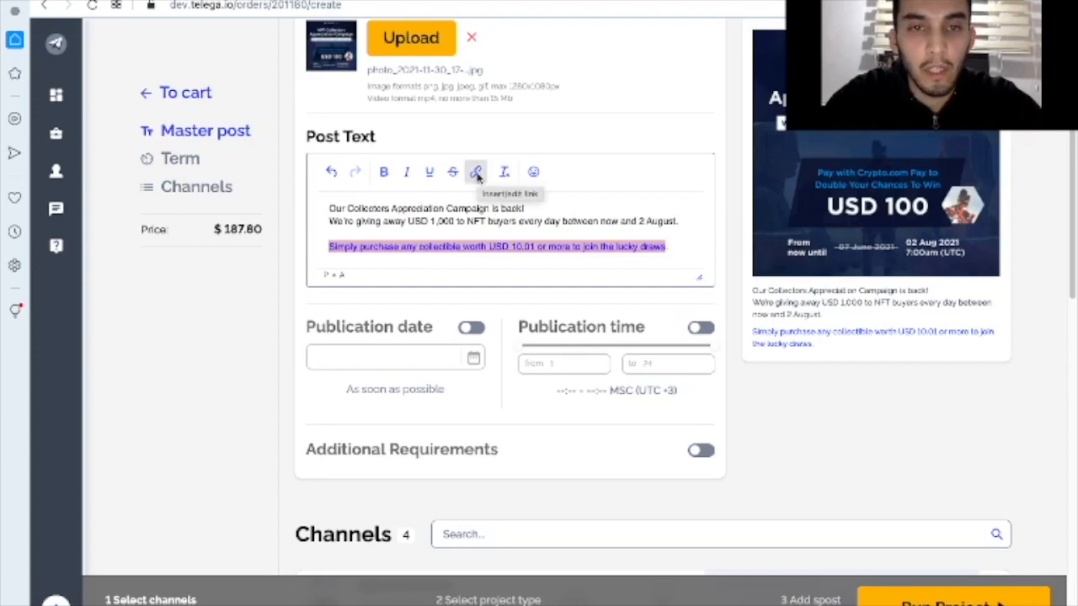
scroll(831, 270, up, 2)
scroll(831, 269, up, 1)
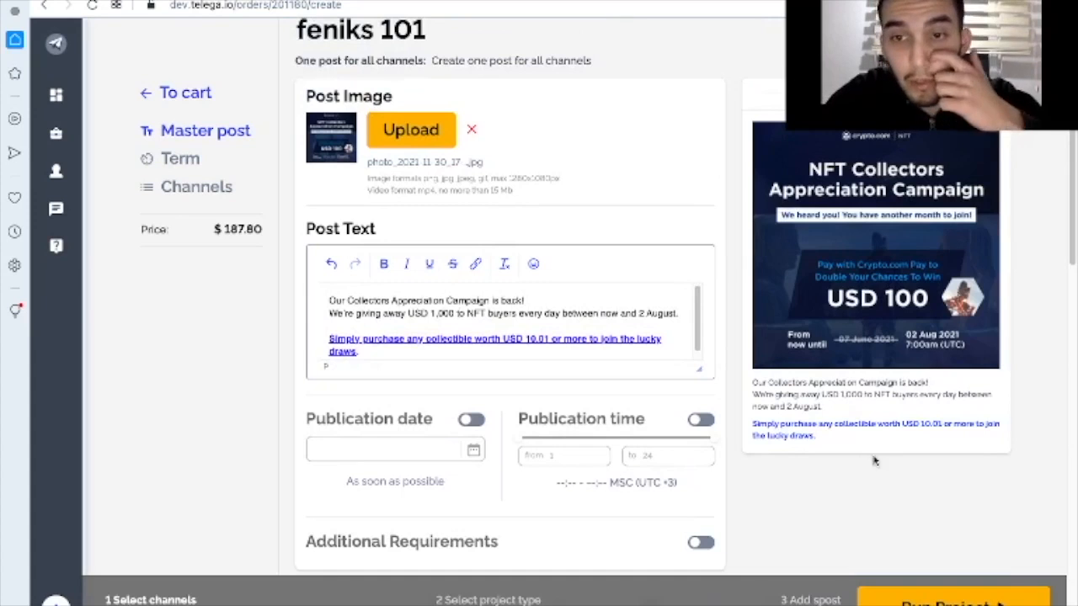
scroll(506, 328, down, 2)
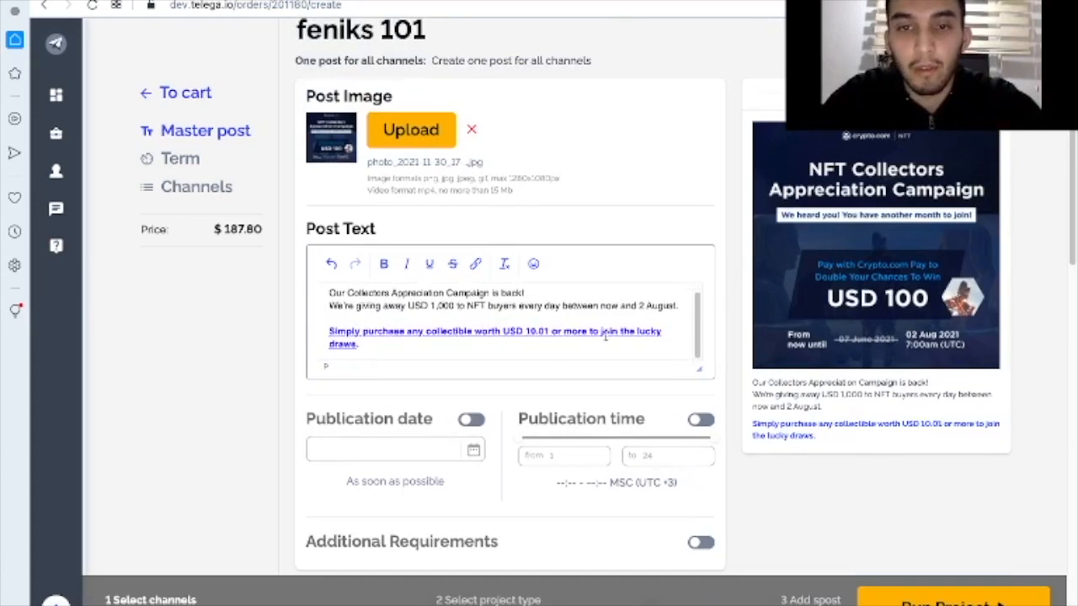
scroll(592, 452, down, 1)
scroll(592, 452, down, 2)
scroll(592, 304, down, 2)
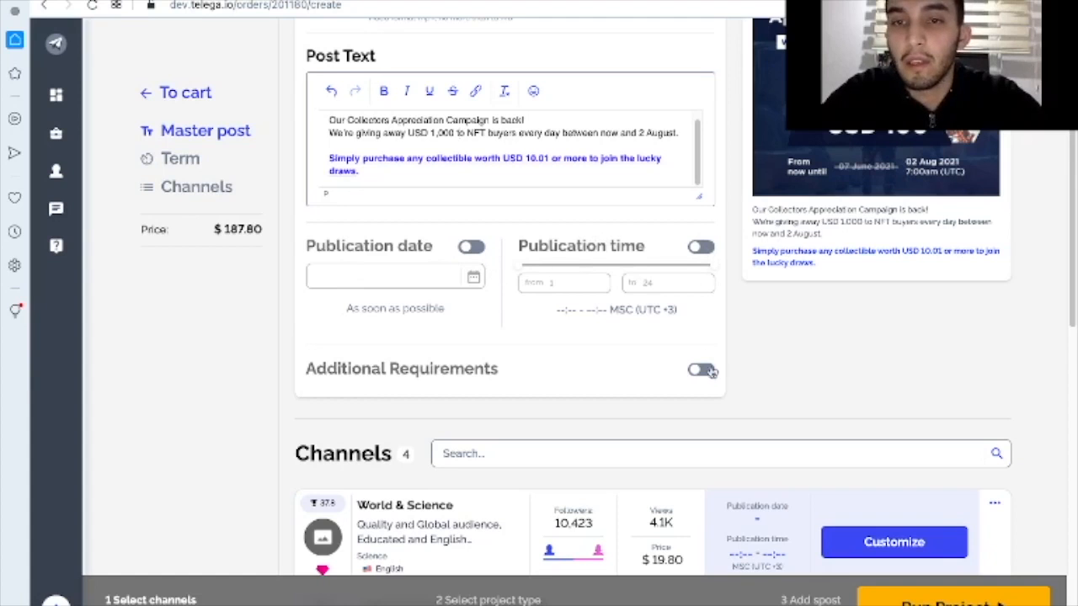
scroll(712, 370, down, 1)
scroll(759, 301, down, 1)
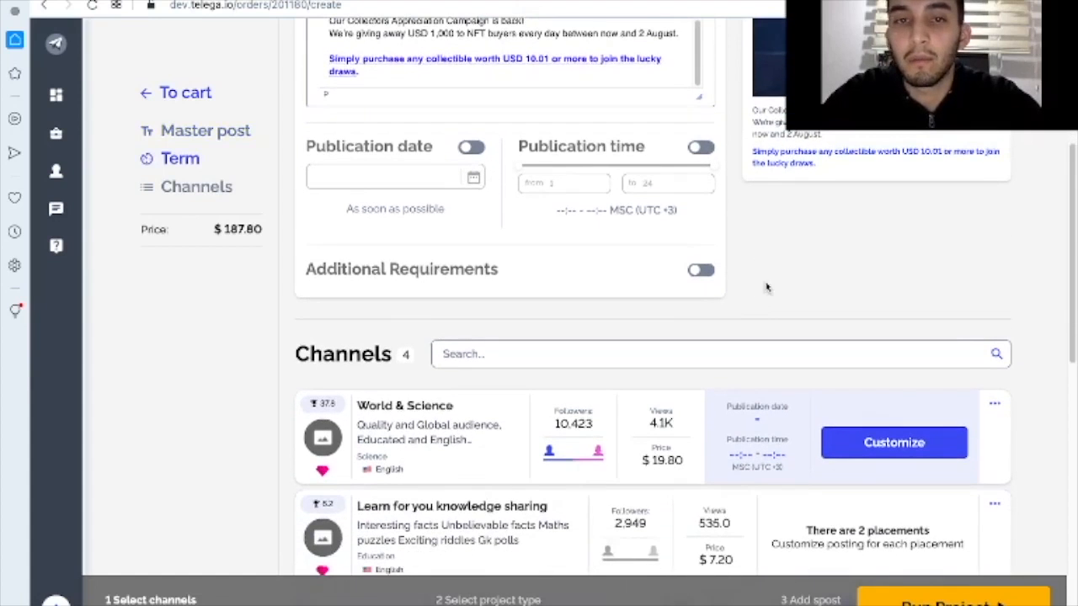
scroll(839, 244, down, 1)
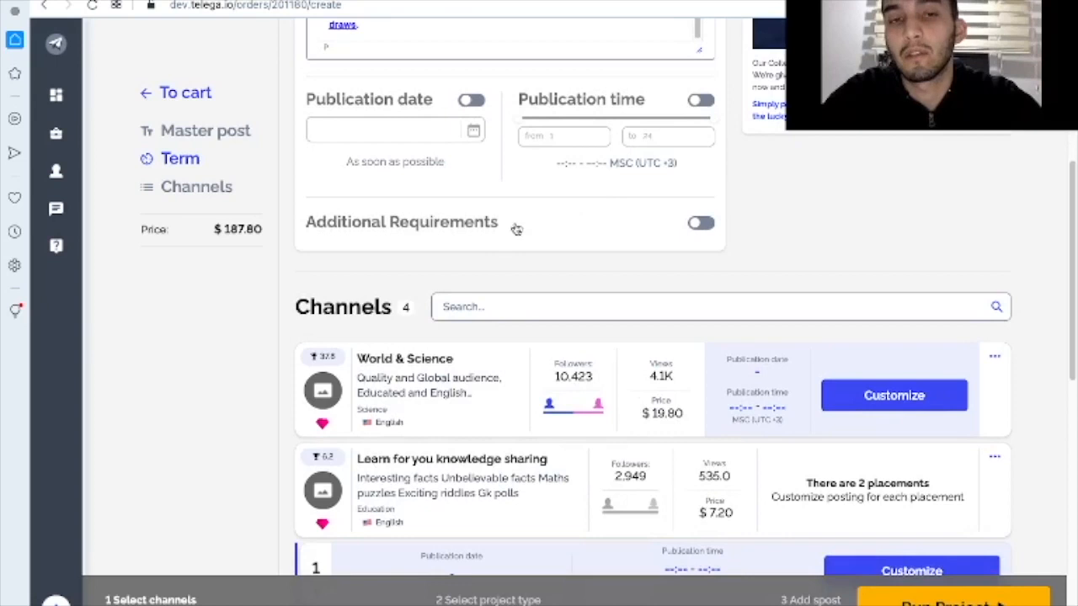
scroll(443, 133, up, 1)
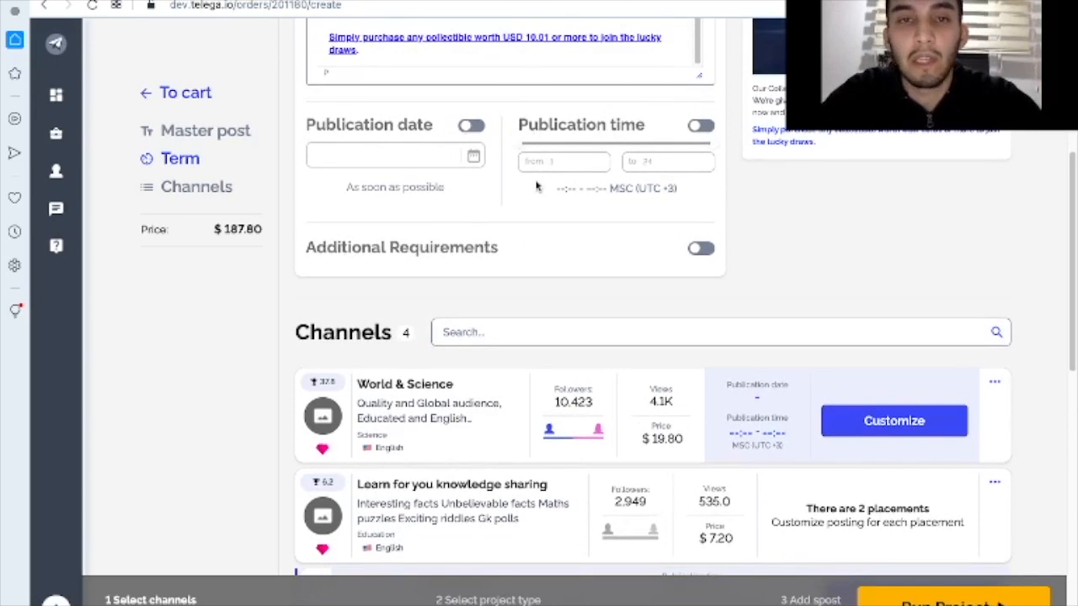
scroll(537, 187, up, 3)
scroll(615, 175, up, 3)
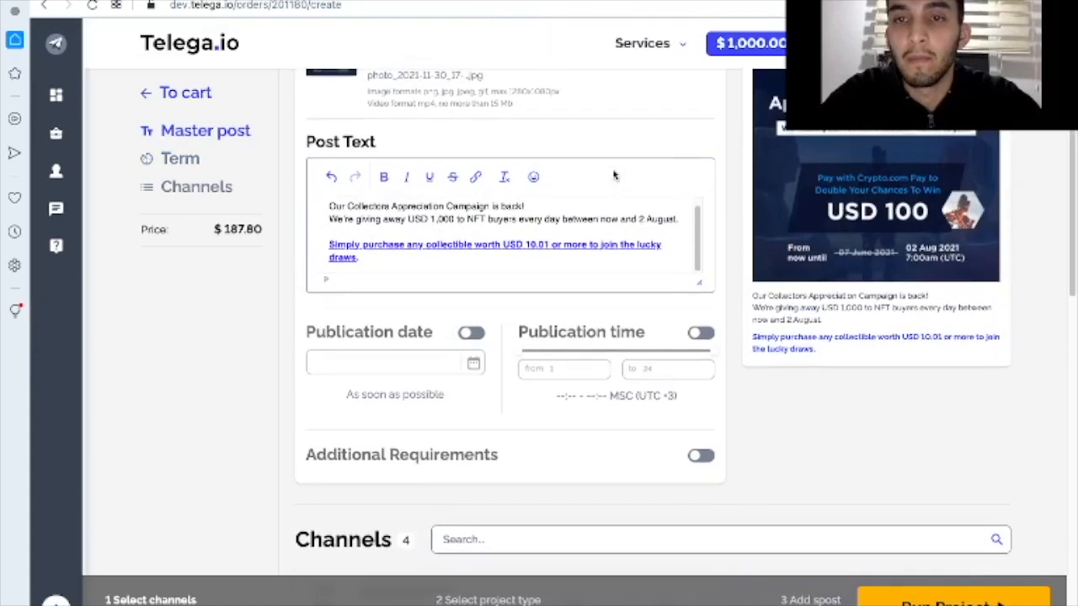
scroll(613, 251, up, 1)
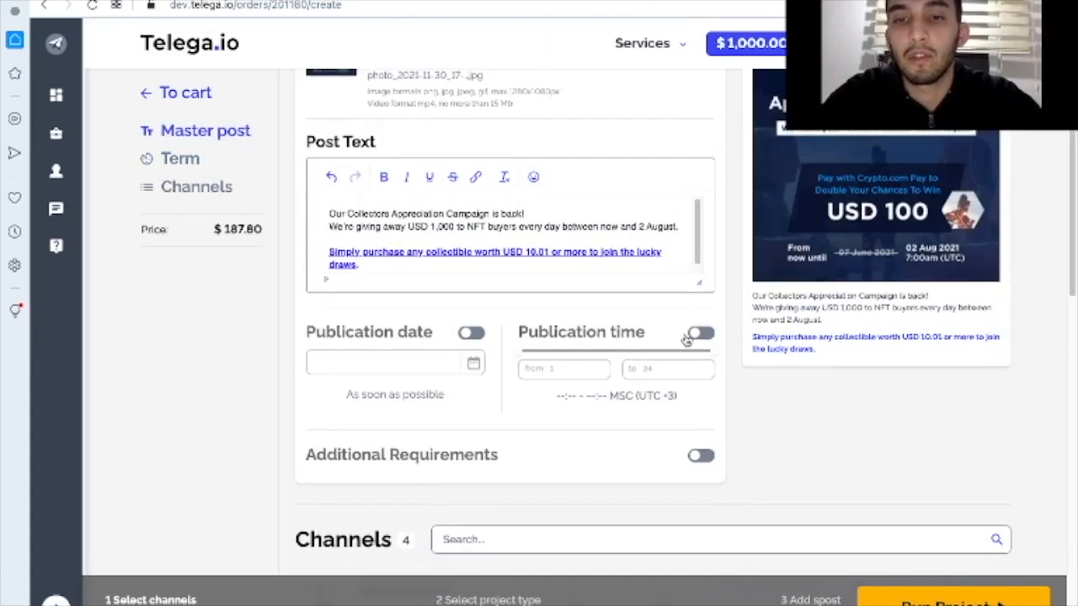
scroll(859, 415, up, 1)
scroll(859, 416, up, 1)
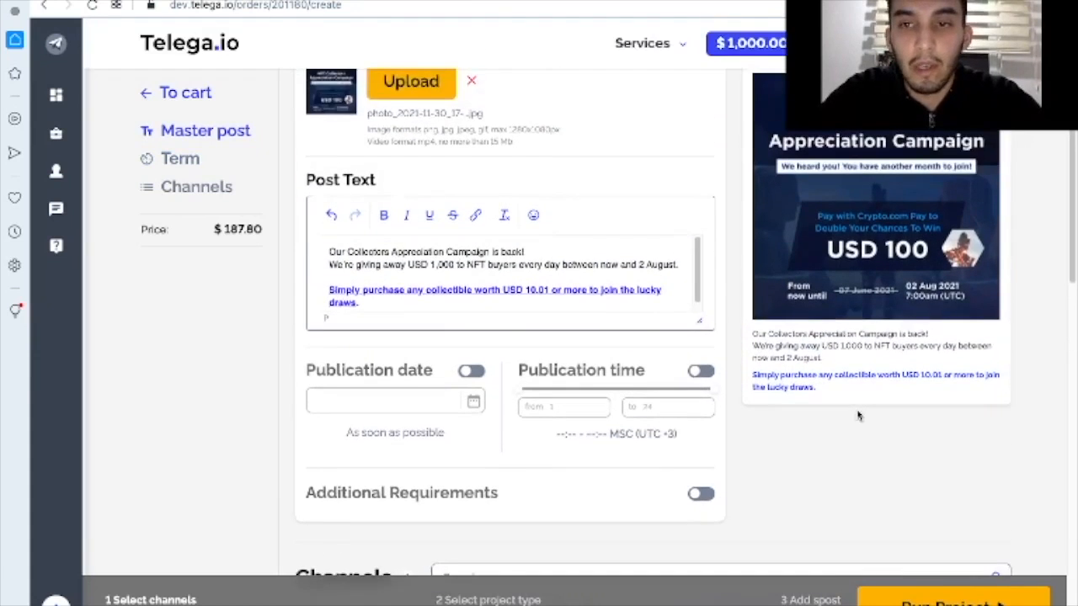
scroll(859, 415, up, 1)
scroll(859, 415, down, 1)
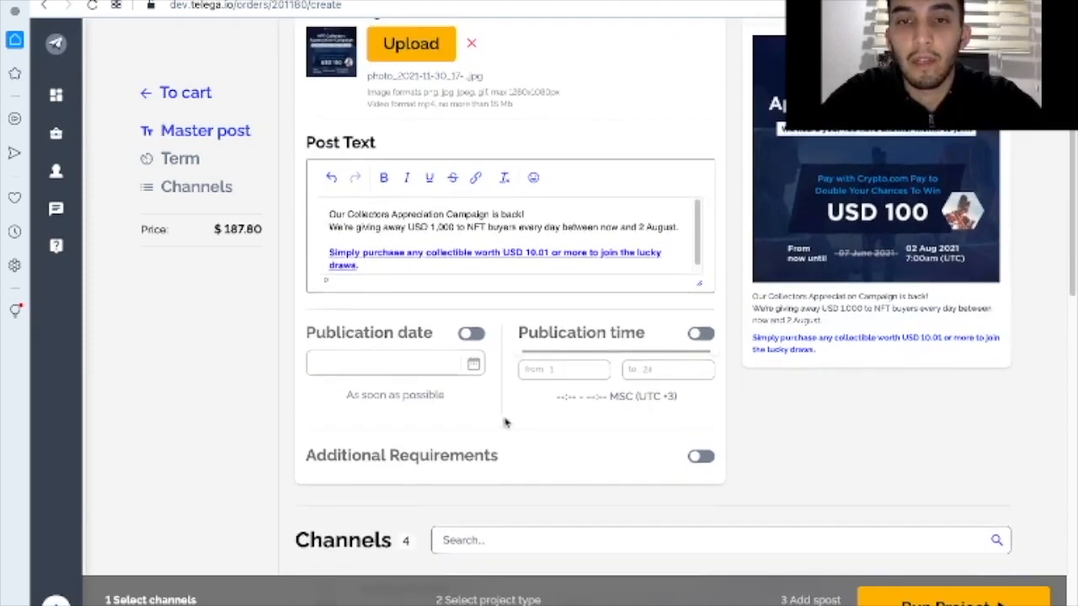
scroll(505, 422, up, 1)
scroll(505, 422, down, 1)
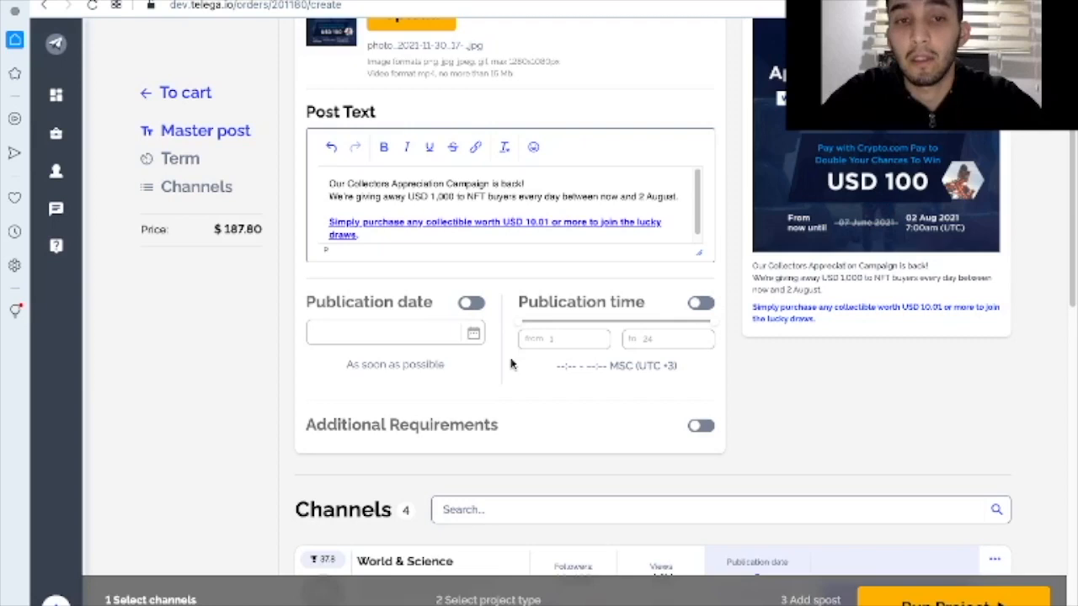
scroll(511, 364, down, 1)
scroll(511, 364, up, 1)
scroll(511, 363, up, 1)
scroll(512, 364, up, 1)
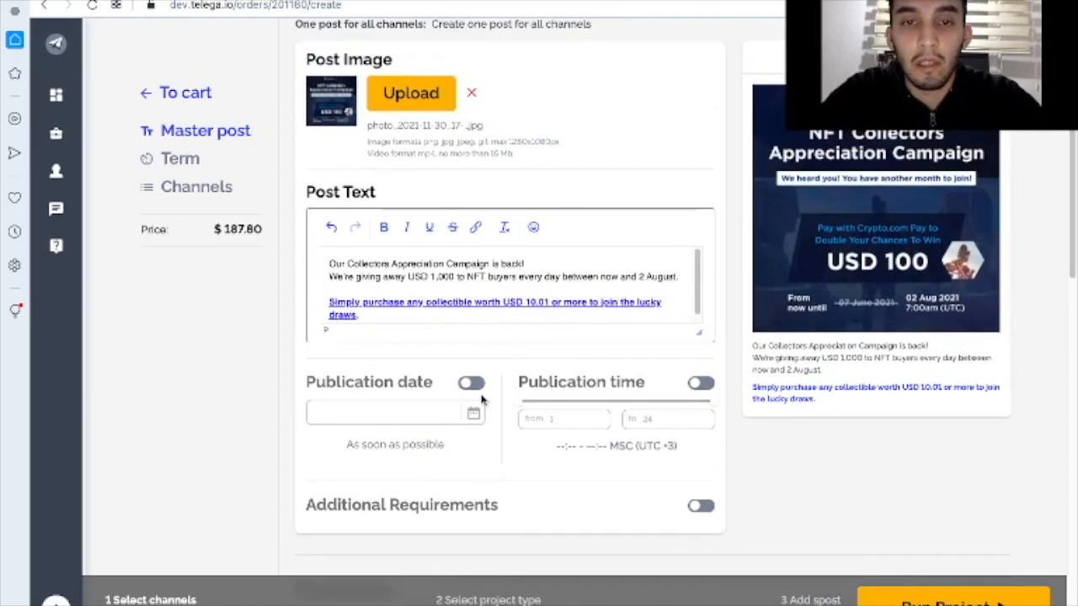
- Schedule the post for 07/12/2021 with a 07:00–18:00 window and begin the additional requirement 'Please be good!'
click(472, 384)
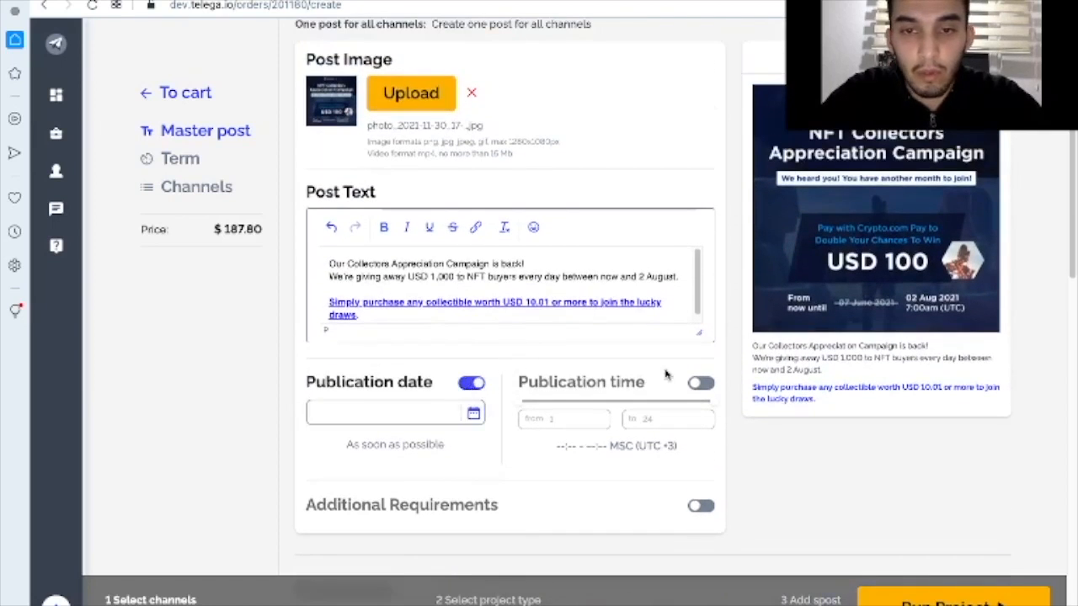
click(700, 383)
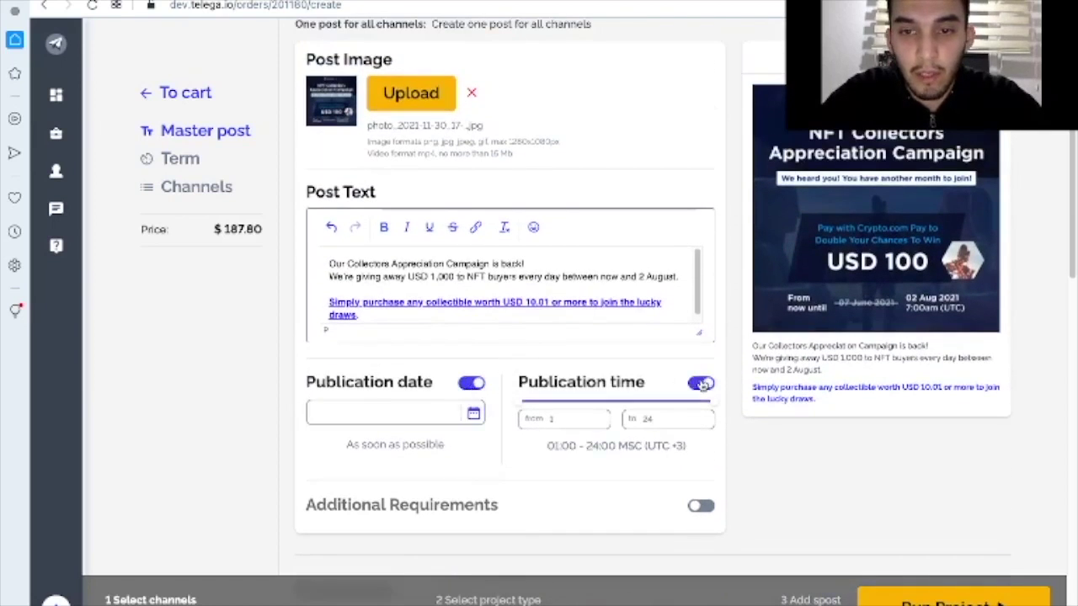
click(701, 505)
scroll(624, 508, down, 1)
click(421, 353)
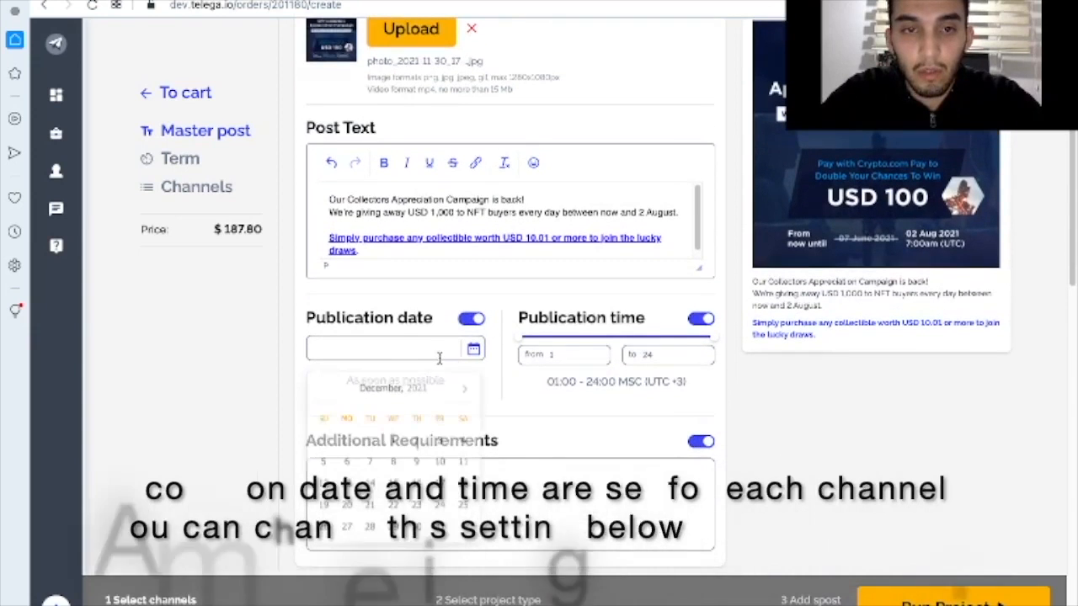
click(371, 459)
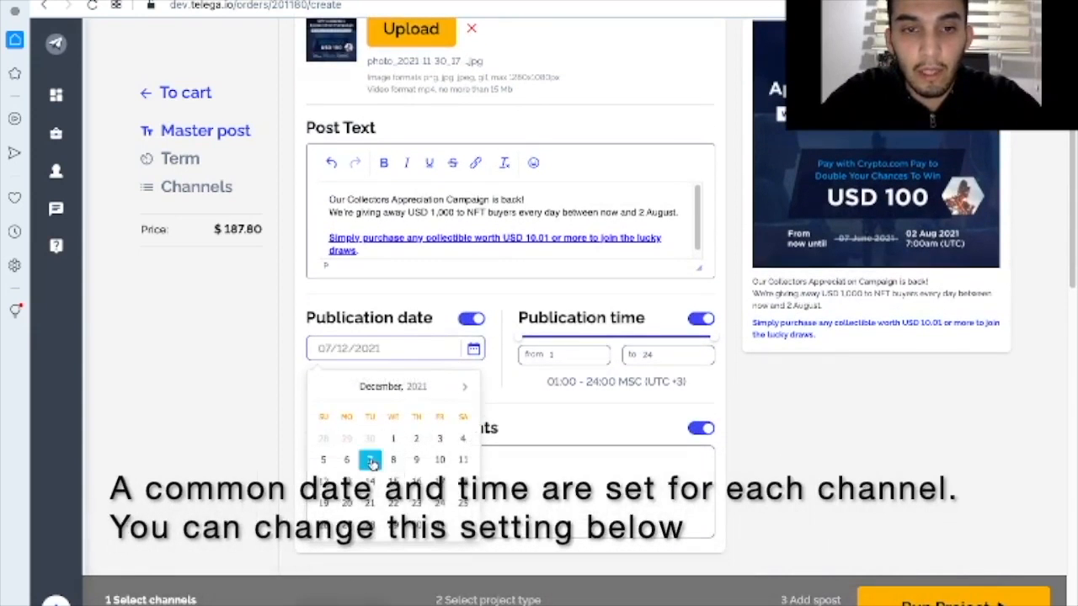
click(585, 361)
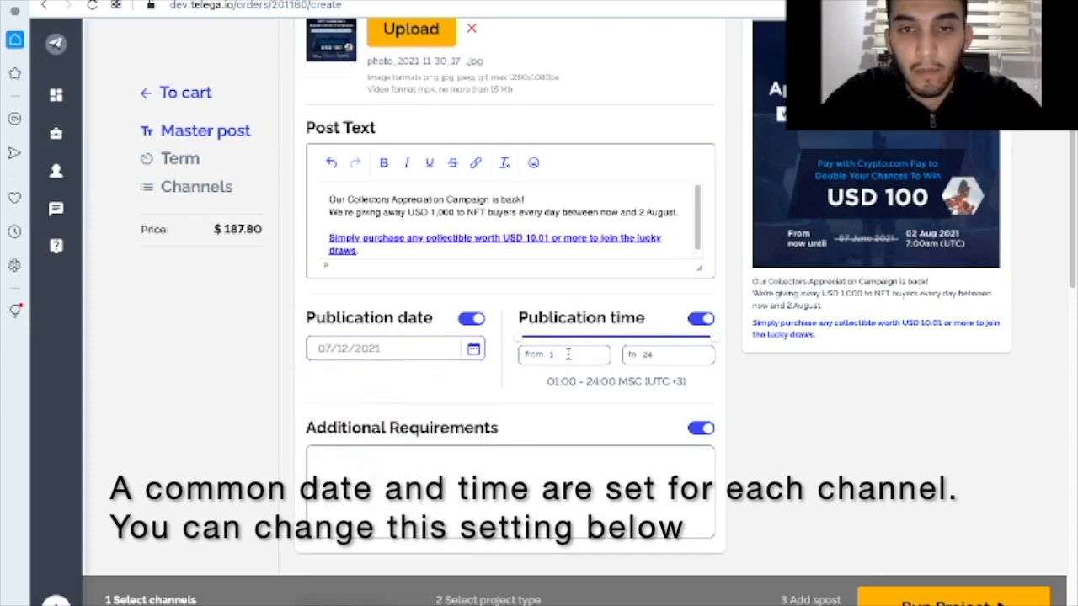
drag(524, 340, 578, 340)
drag(710, 338, 665, 338)
scroll(656, 412, down, 1)
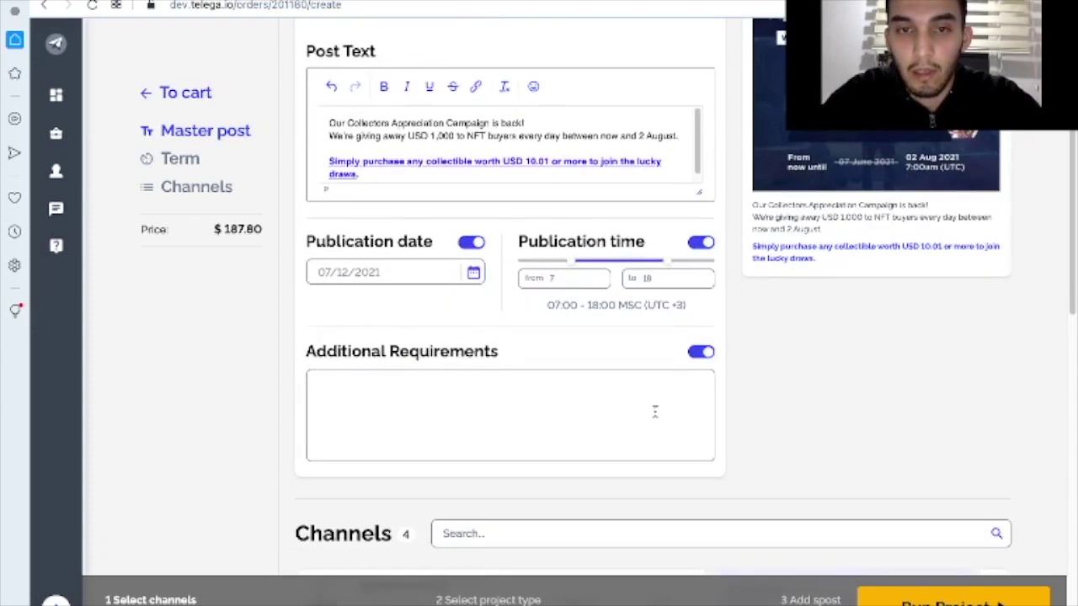
click(479, 409)
text(Please be g)
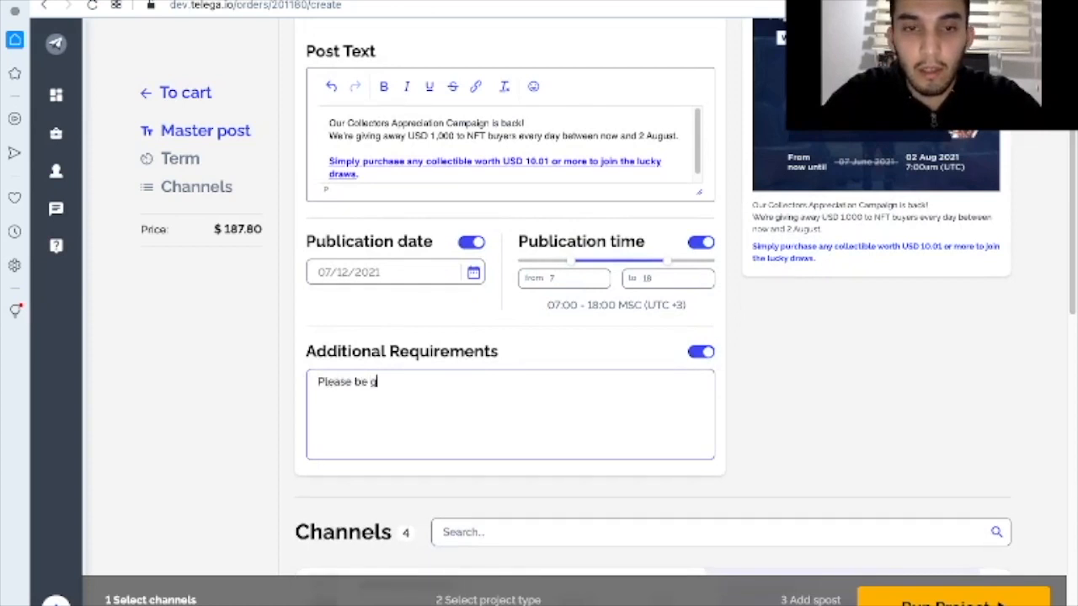
text(ood!)
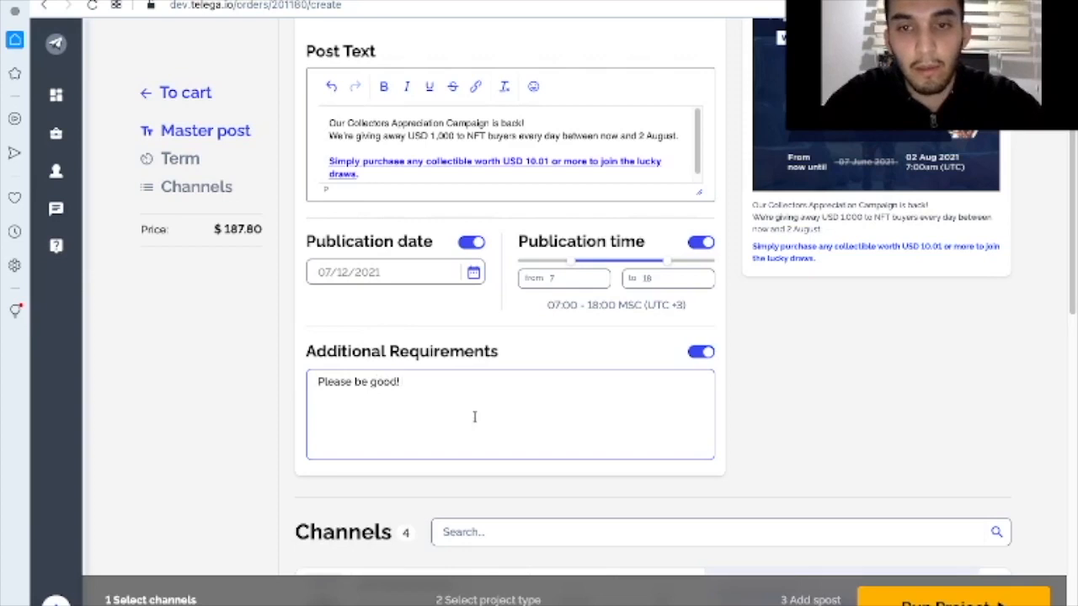
scroll(516, 395, up, 3)
scroll(517, 400, down, 3)
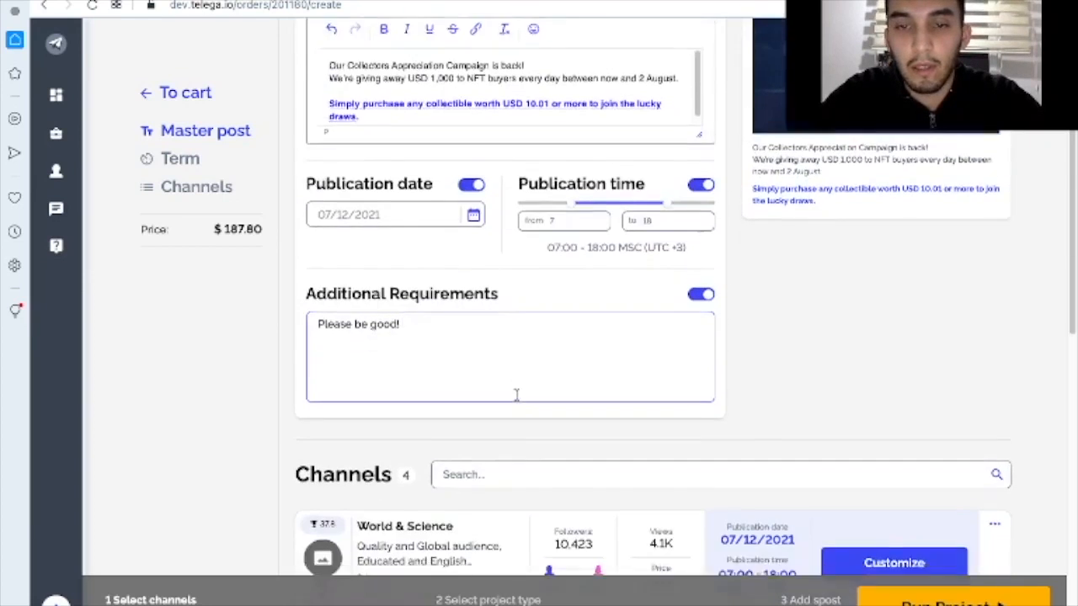
scroll(518, 400, down, 2)
scroll(517, 400, down, 2)
scroll(517, 400, down, 1)
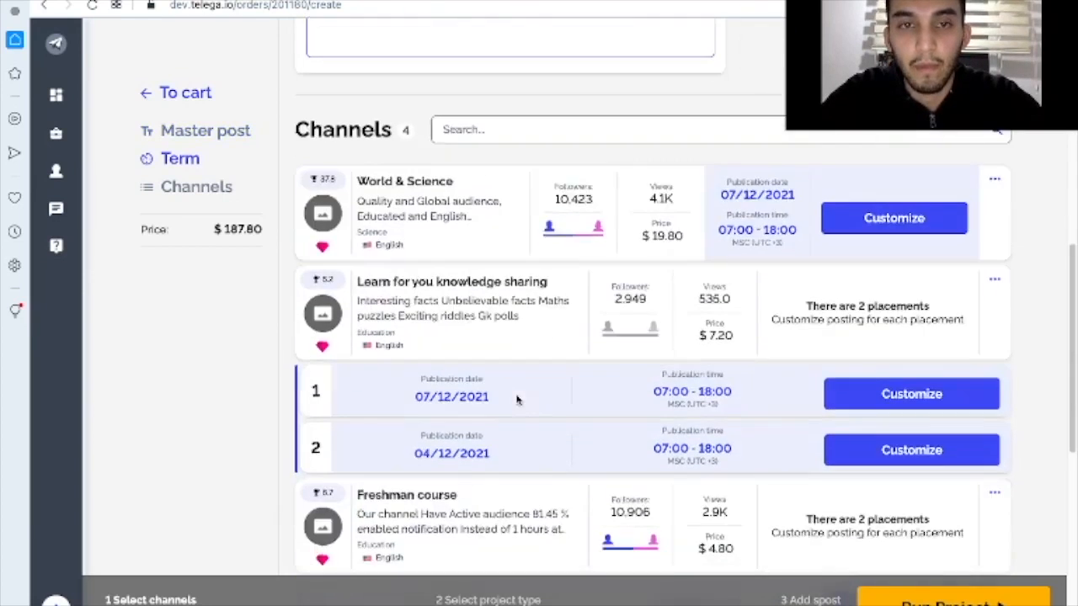
scroll(517, 399, up, 3)
scroll(517, 398, up, 3)
scroll(517, 398, up, 2)
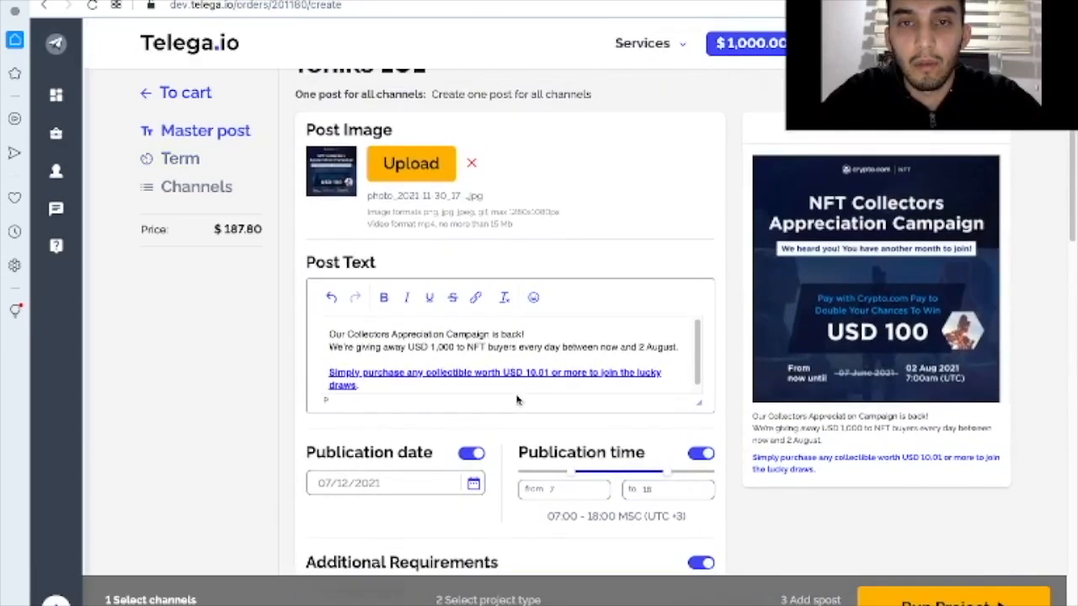
scroll(517, 400, down, 1)
scroll(517, 400, down, 2)
scroll(517, 400, up, 3)
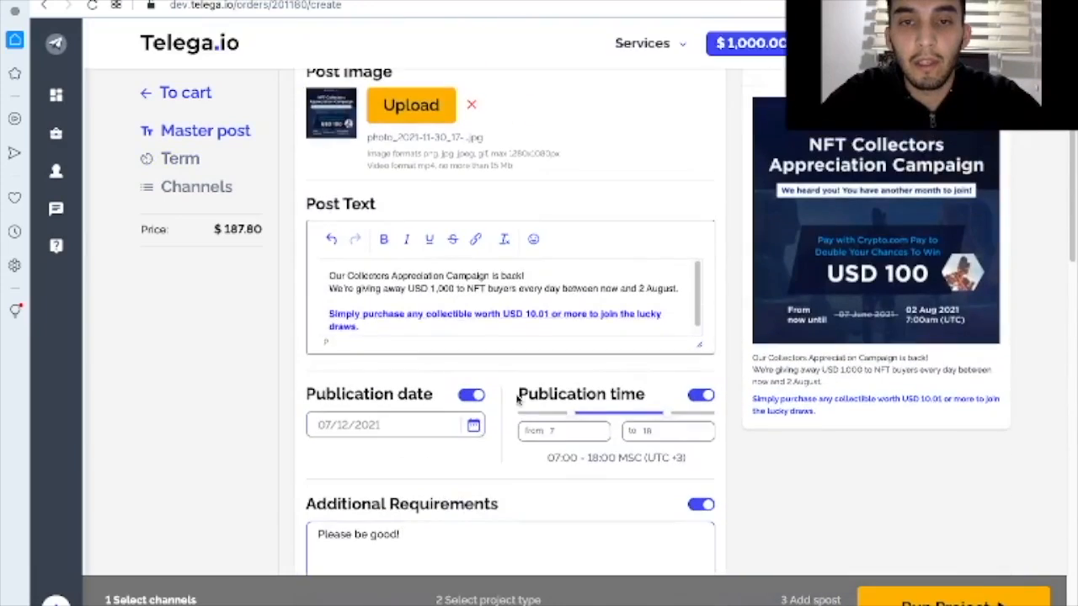
scroll(517, 400, down, 1)
scroll(517, 400, up, 1)
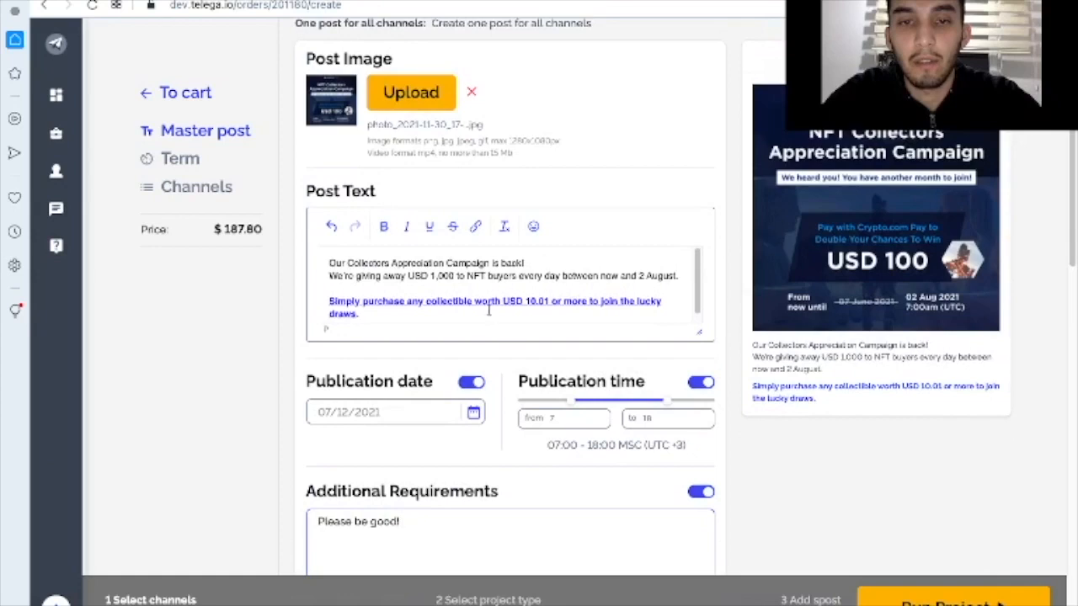
scroll(540, 462, down, 3)
scroll(540, 461, down, 2)
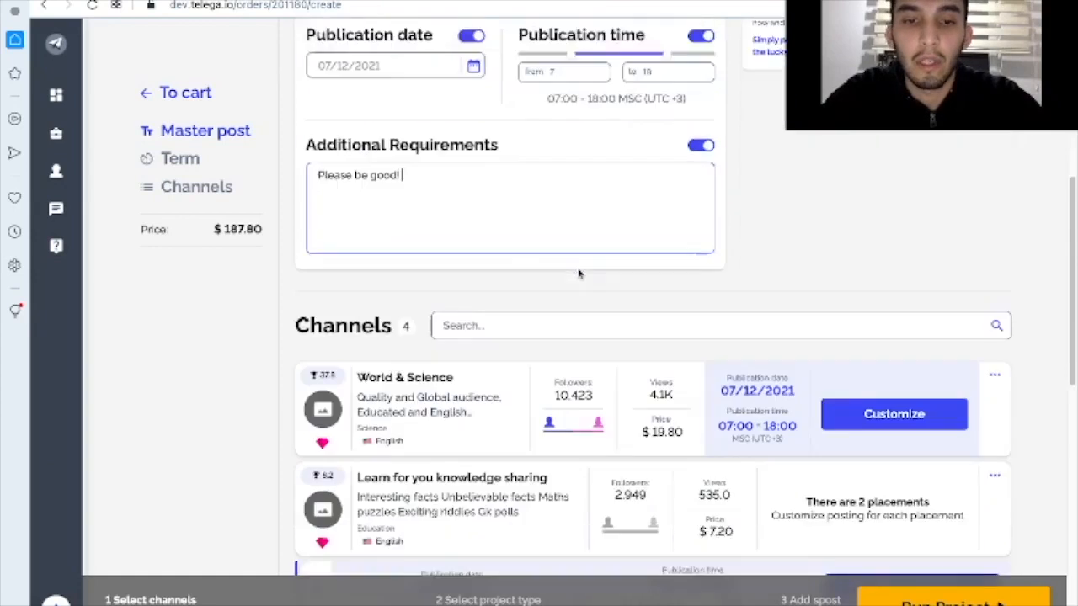
scroll(580, 336, down, 4)
scroll(579, 273, down, 1)
scroll(573, 227, down, 3)
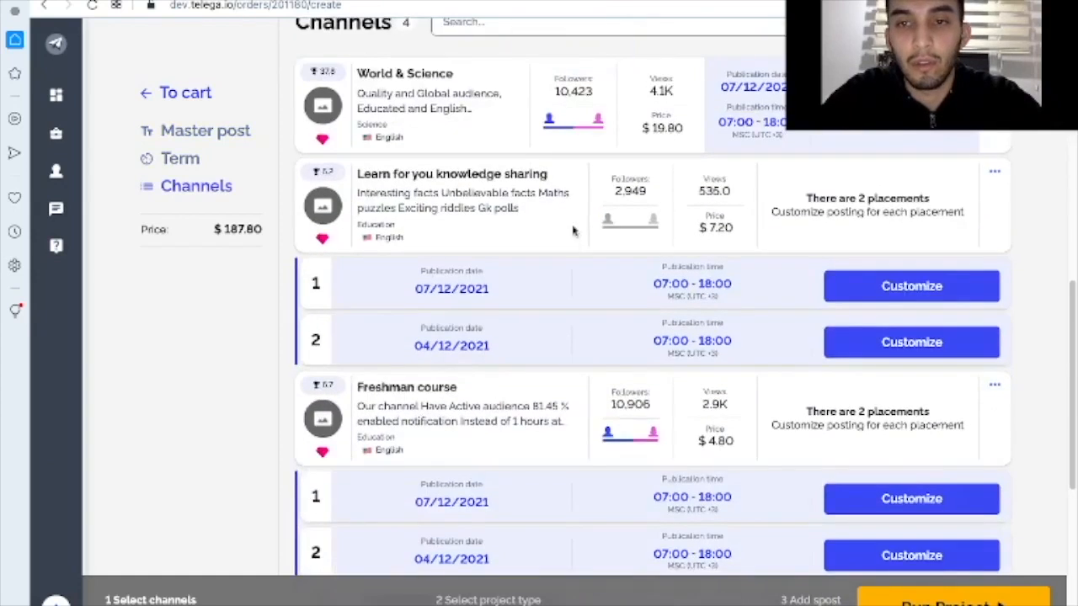
scroll(606, 369, down, 2)
scroll(607, 369, down, 1)
scroll(606, 369, up, 2)
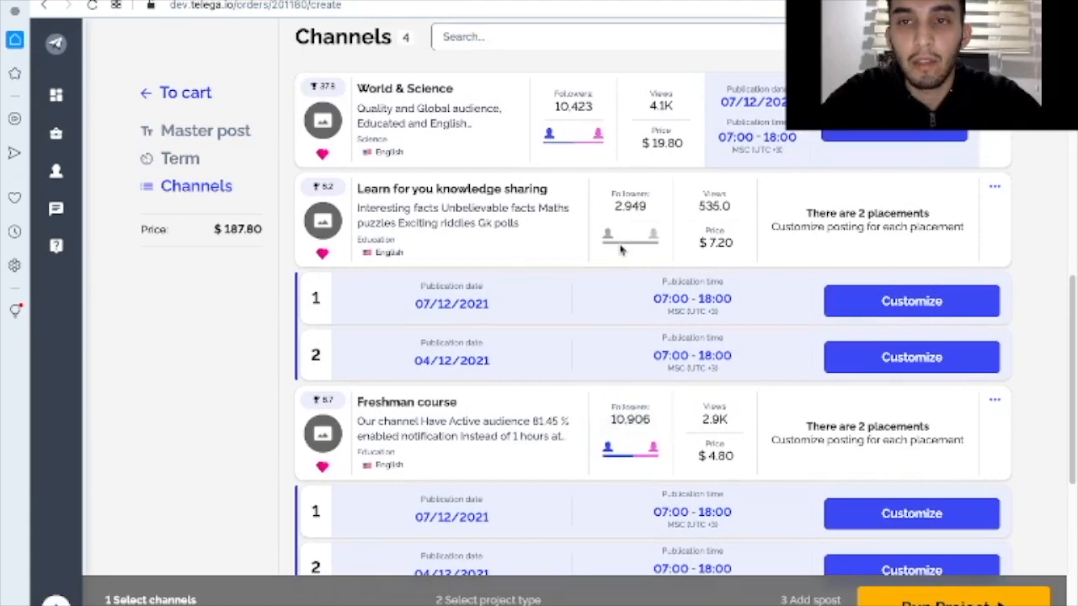
scroll(648, 398, down, 3)
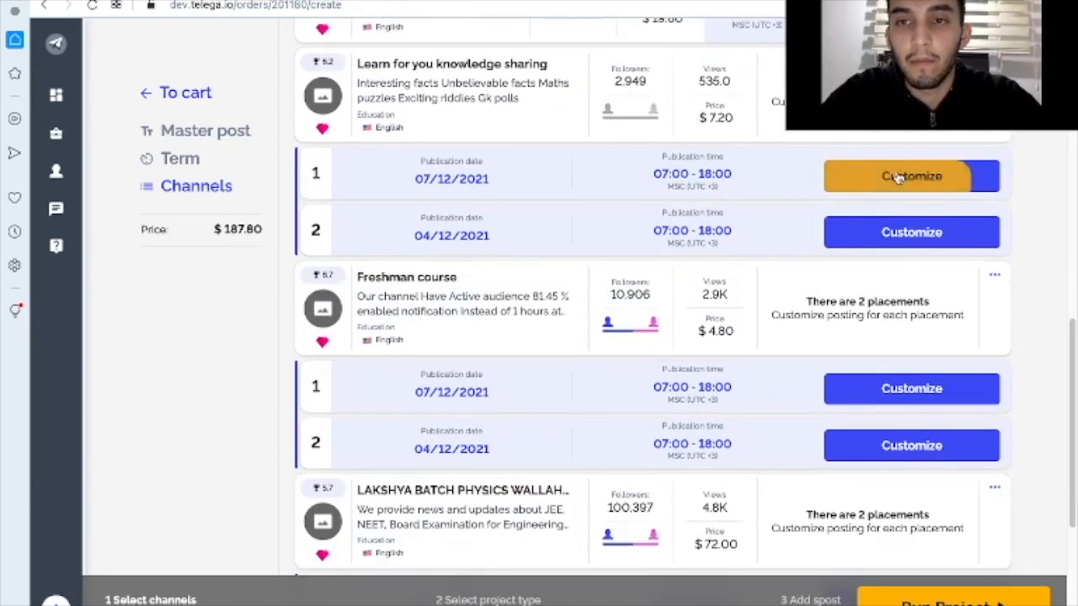
scroll(892, 176, up, 2)
scroll(892, 169, up, 3)
click(893, 139)
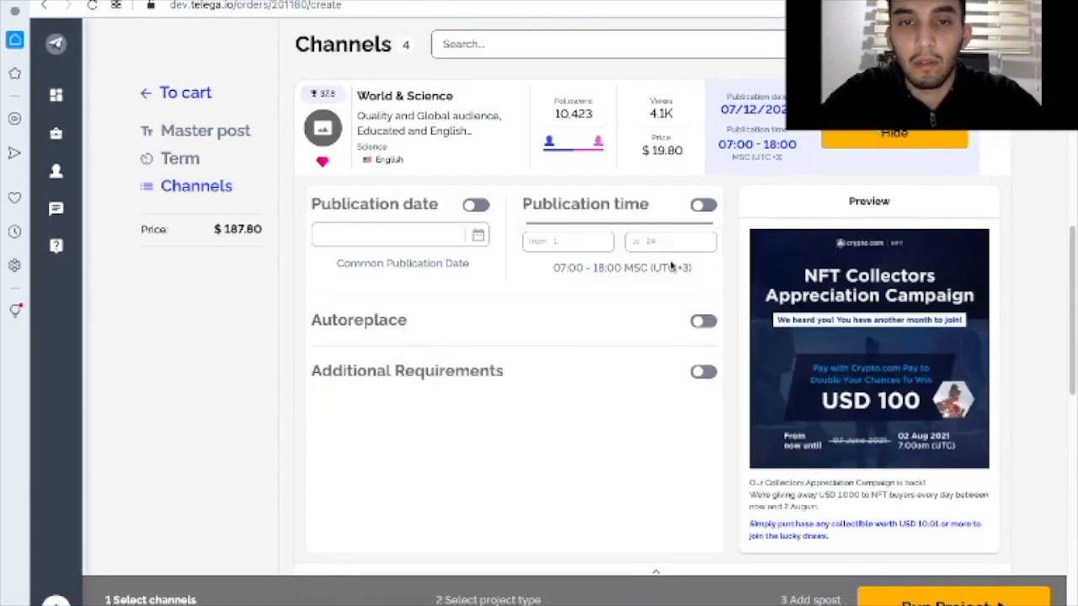
scroll(598, 362, down, 4)
scroll(843, 328, up, 3)
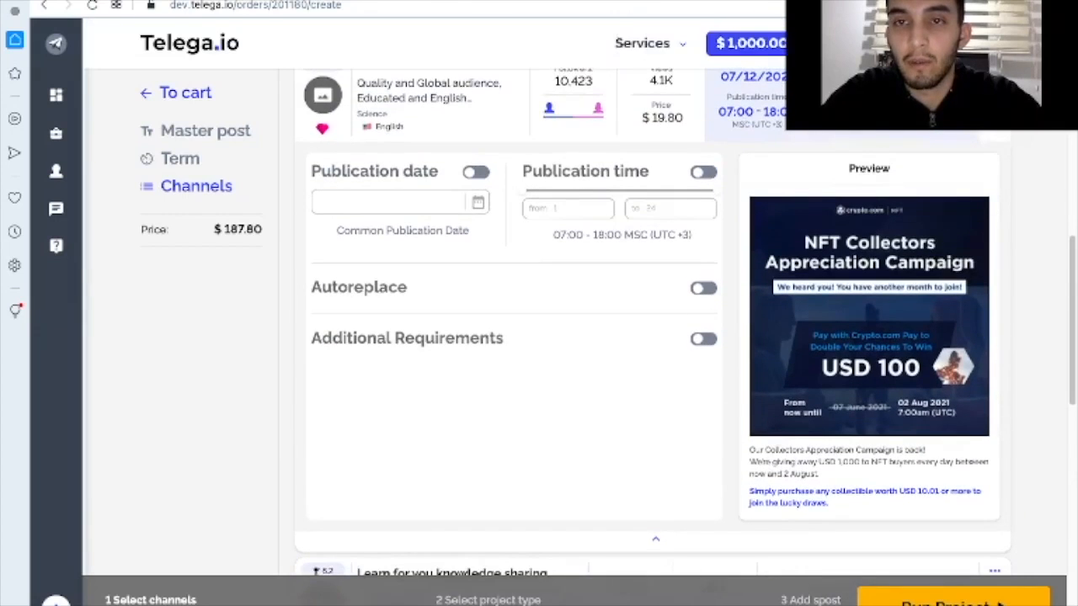
click(655, 539)
scroll(842, 278, down, 3)
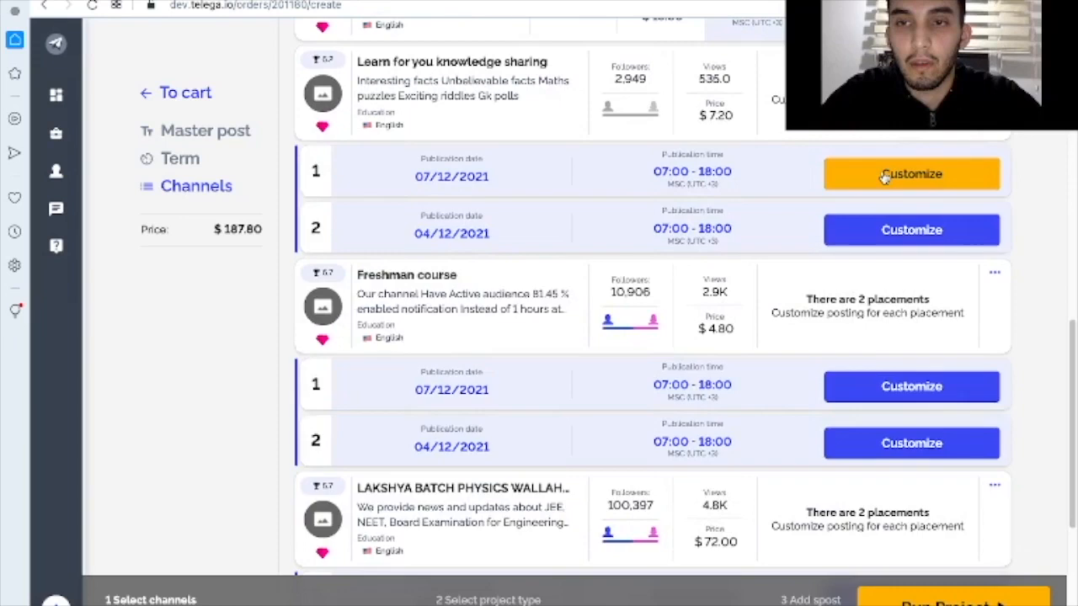
click(884, 175)
scroll(821, 257, down, 2)
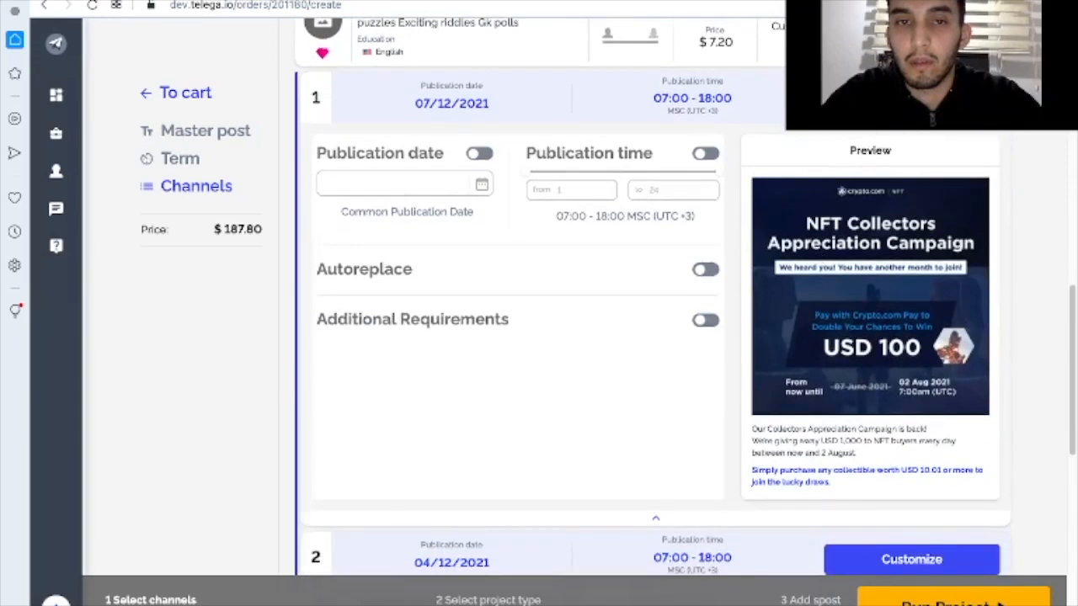
click(590, 168)
scroll(589, 168, up, 2)
scroll(598, 253, down, 3)
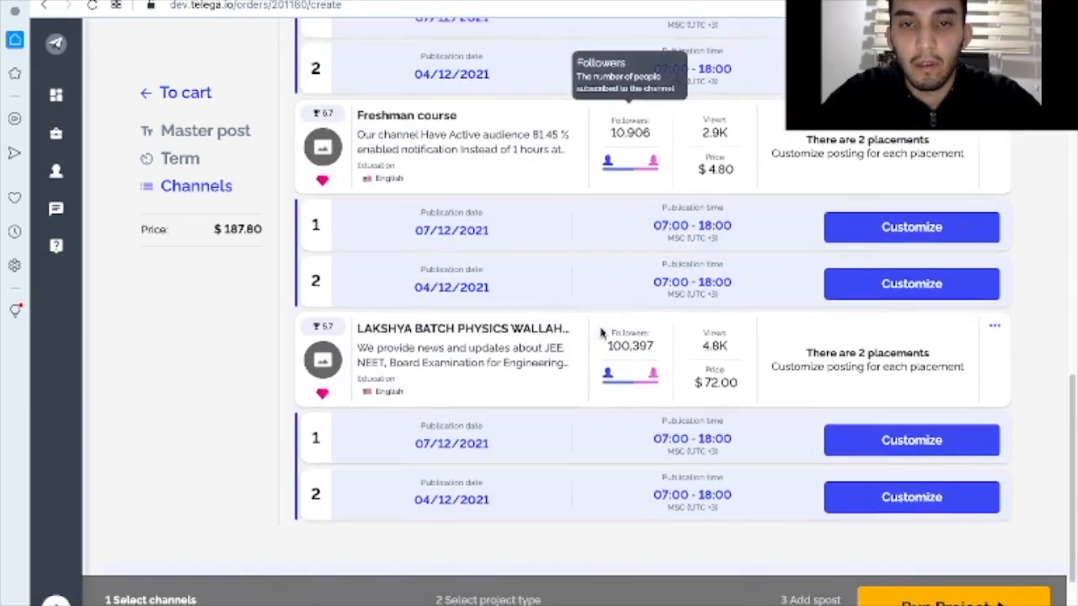
scroll(602, 333, down, 3)
scroll(598, 328, up, 5)
scroll(472, 312, up, 3)
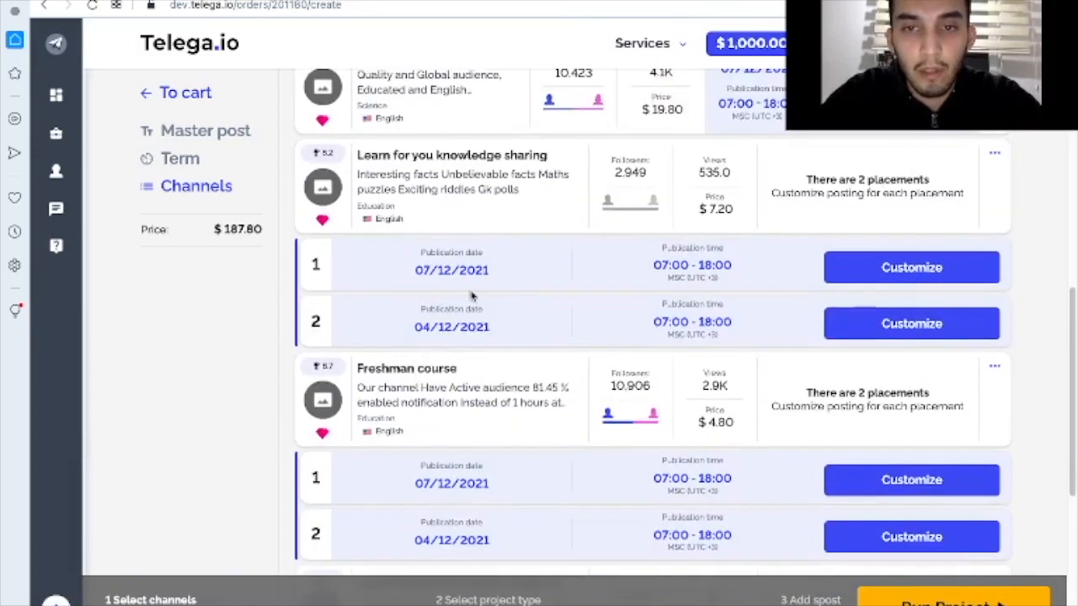
scroll(509, 276, down, 3)
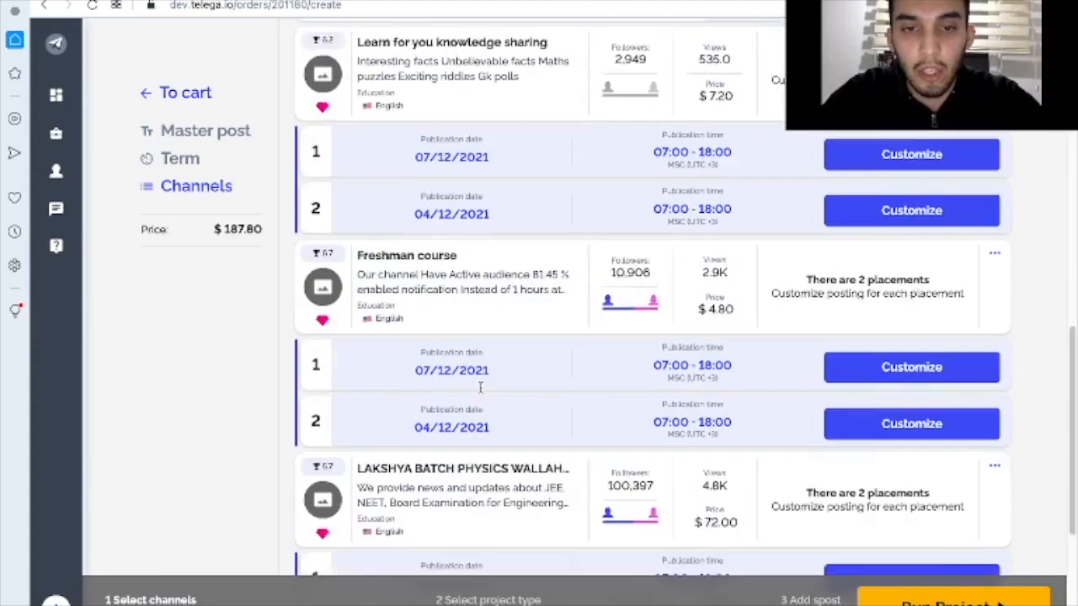
scroll(509, 286, down, 3)
scroll(480, 388, up, 3)
scroll(480, 388, up, 3)
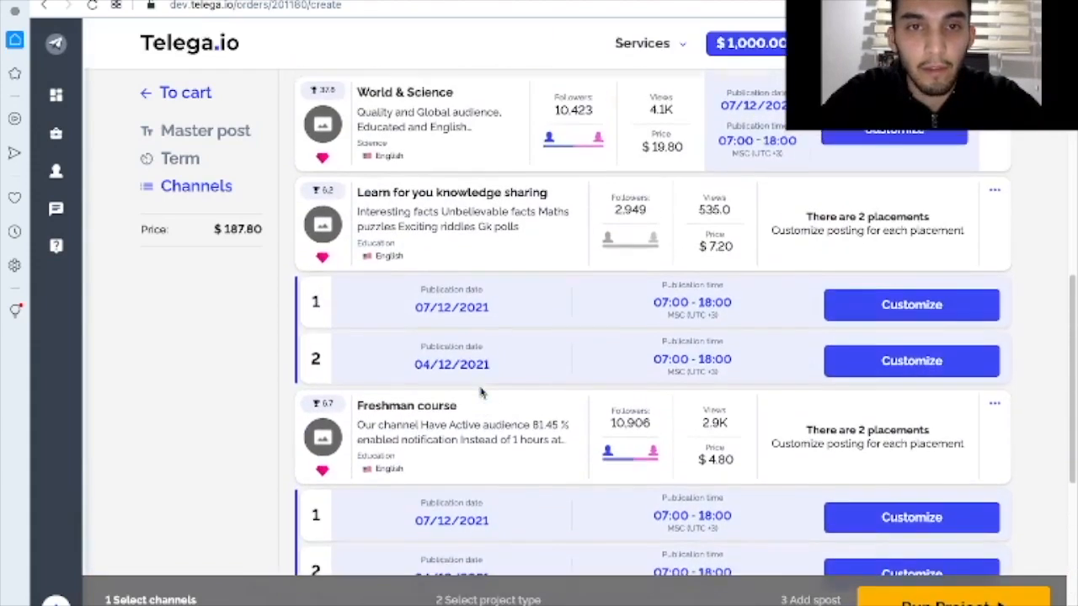
scroll(480, 388, up, 2)
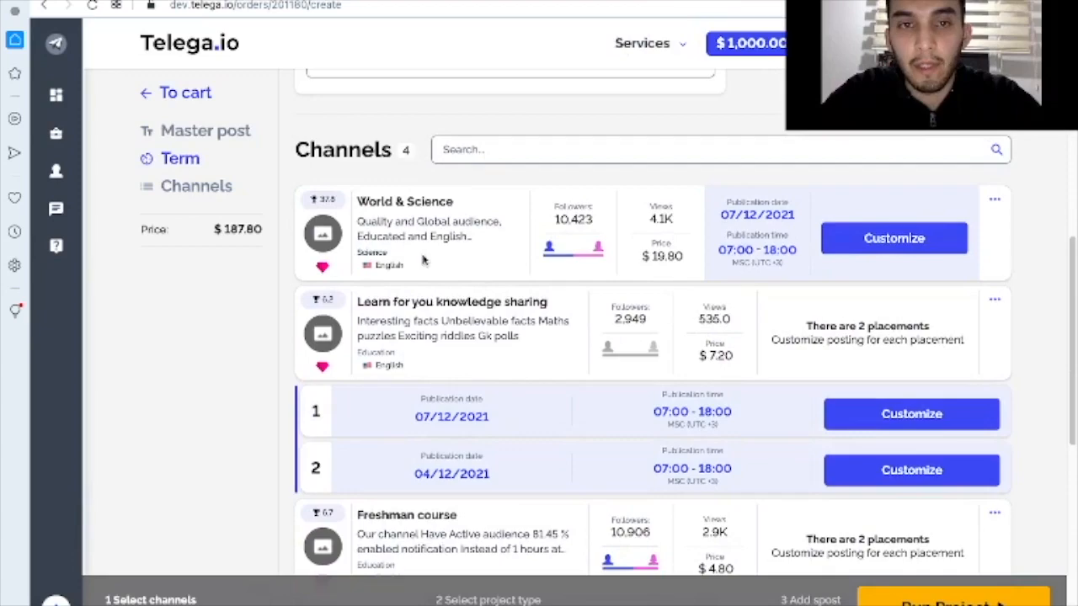
scroll(424, 261, down, 3)
scroll(539, 311, down, 3)
scroll(556, 317, down, 3)
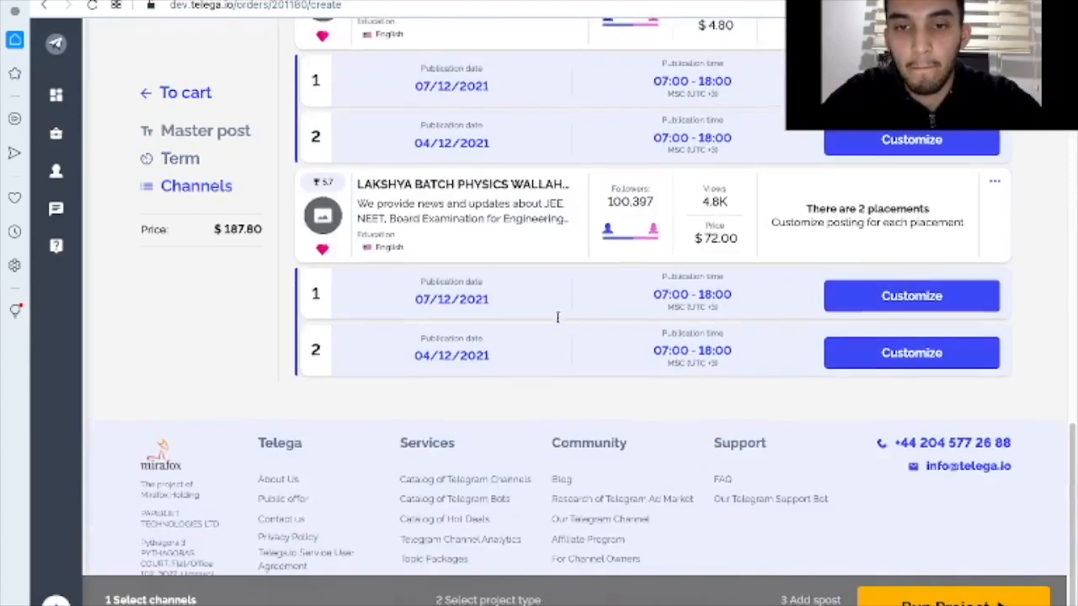
scroll(557, 318, up, 3)
scroll(557, 318, up, 6)
scroll(564, 379, up, 4)
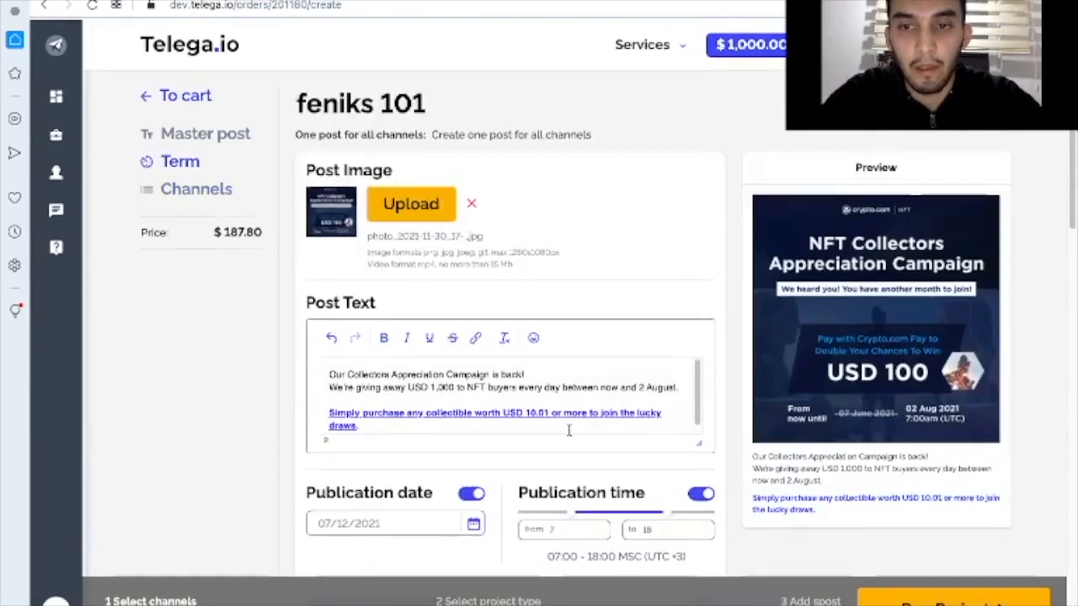
scroll(569, 432, down, 1)
scroll(592, 258, down, 2)
scroll(592, 258, up, 2)
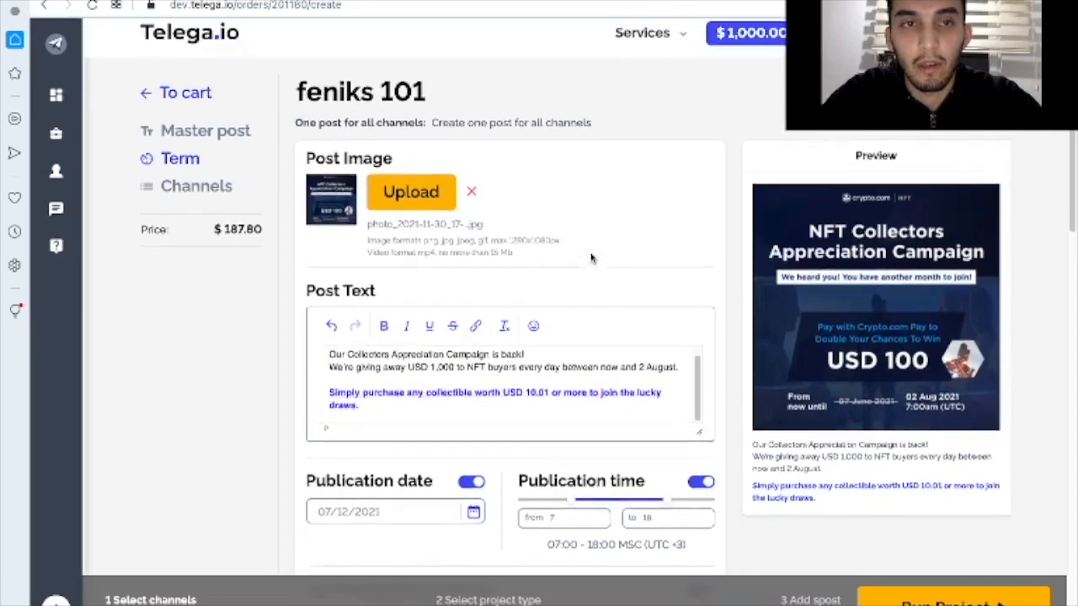
scroll(592, 258, down, 3)
scroll(391, 232, up, 1)
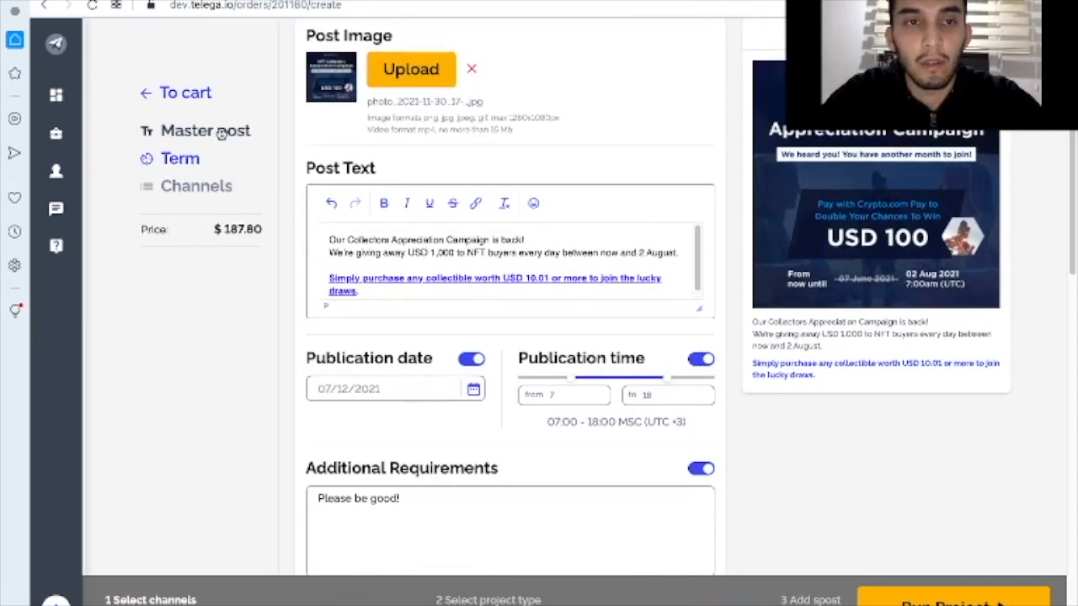
scroll(221, 135, down, 3)
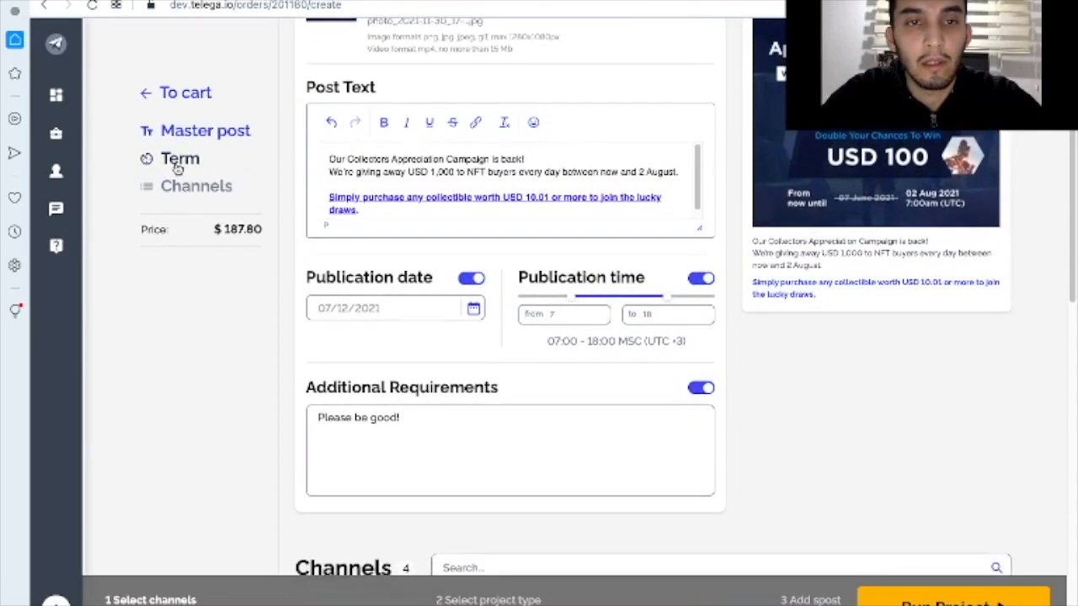
click(195, 186)
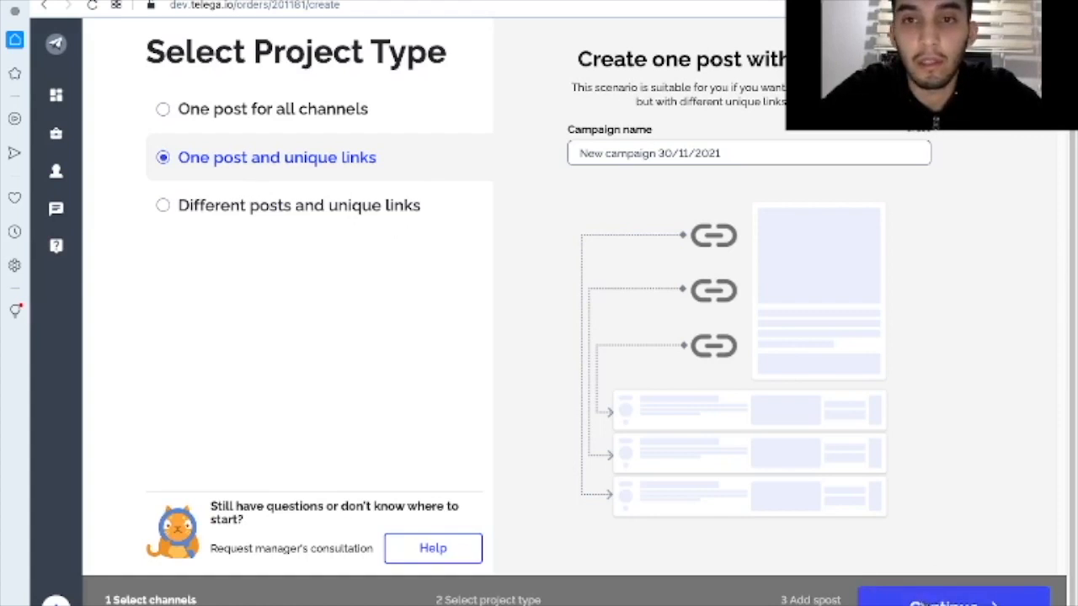
- Select the default campaign name to replace it with '2d campaign'
triple_click(635, 156)
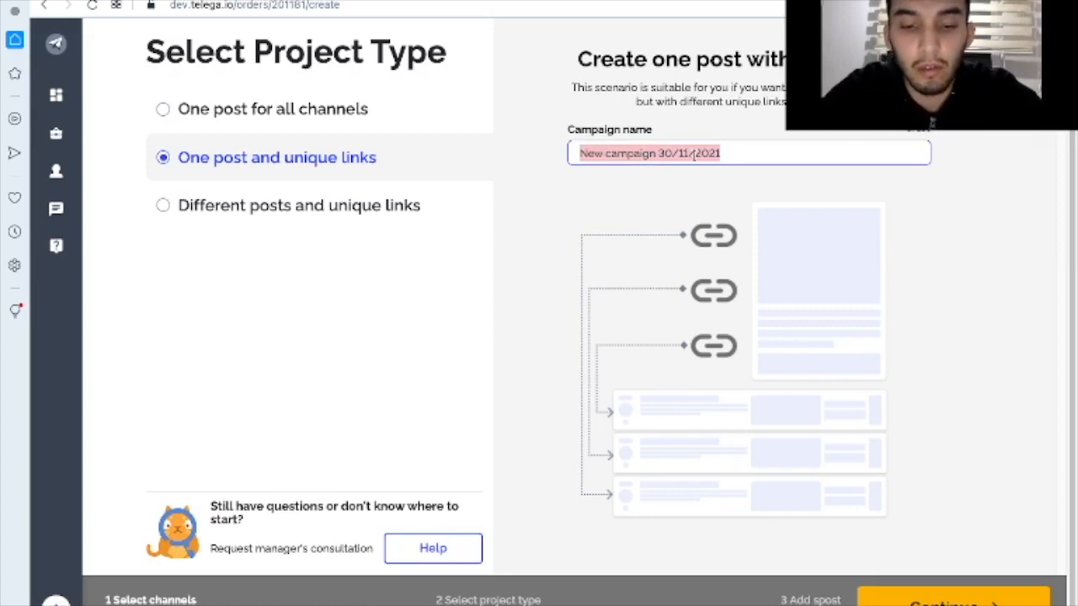
text(1)
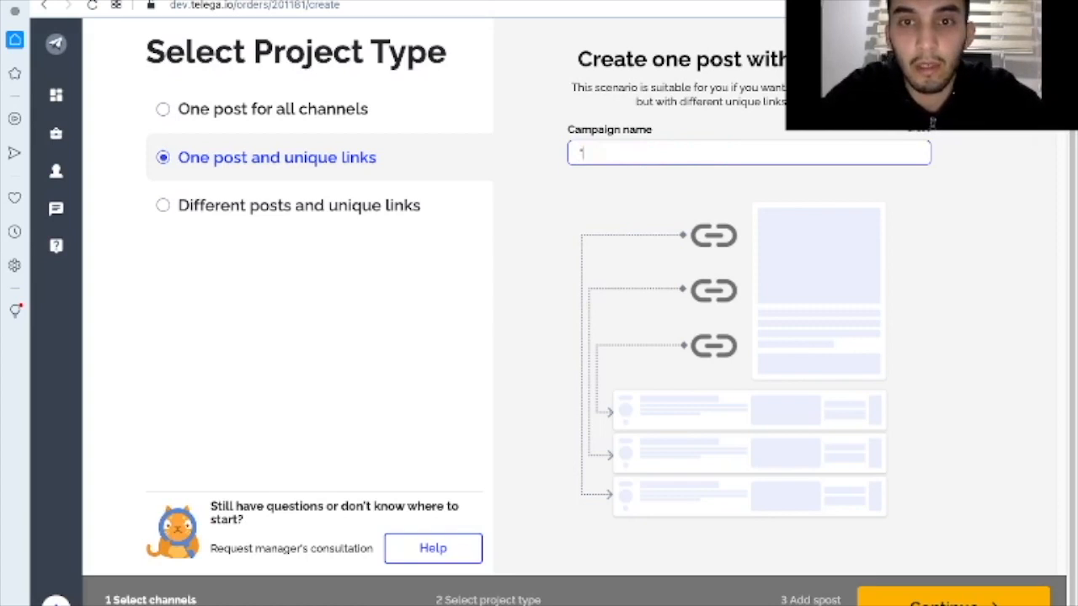
text(2)
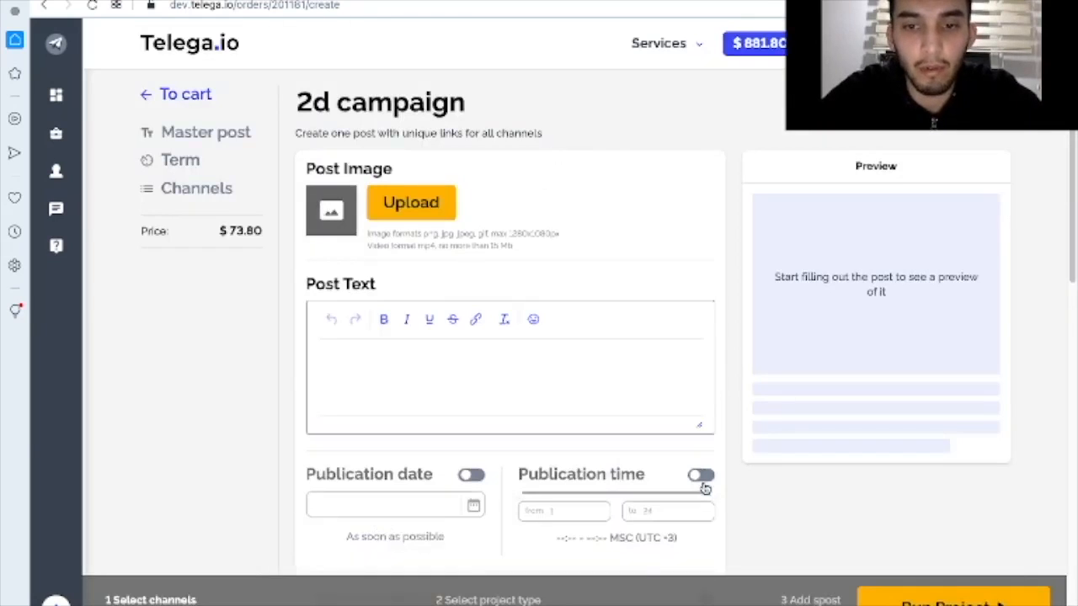
scroll(362, 593, down, 3)
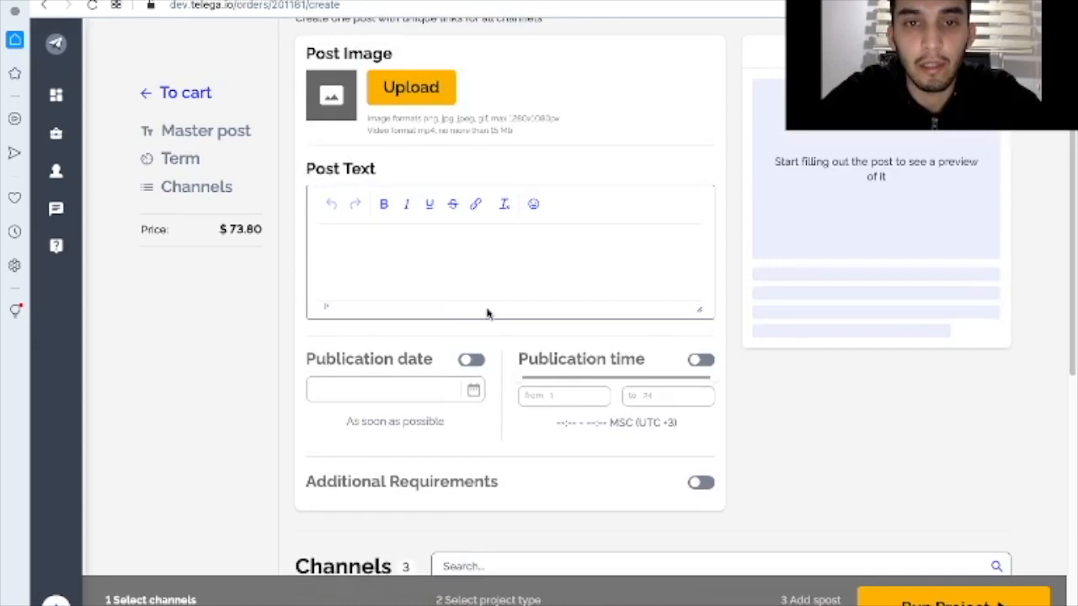
scroll(486, 314, up, 2)
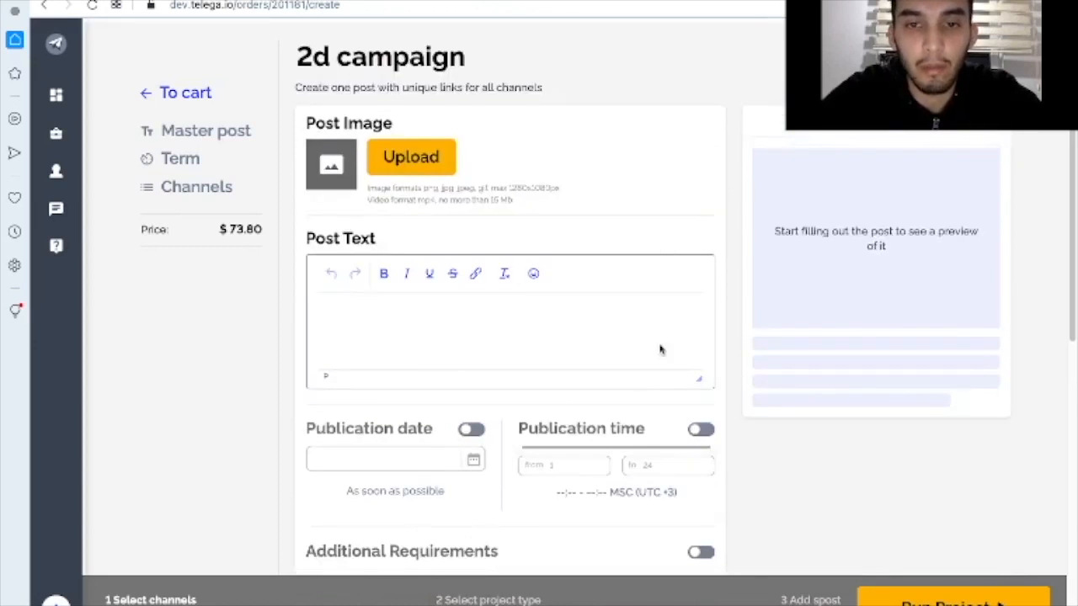
scroll(510, 484, down, 2)
scroll(560, 431, up, 3)
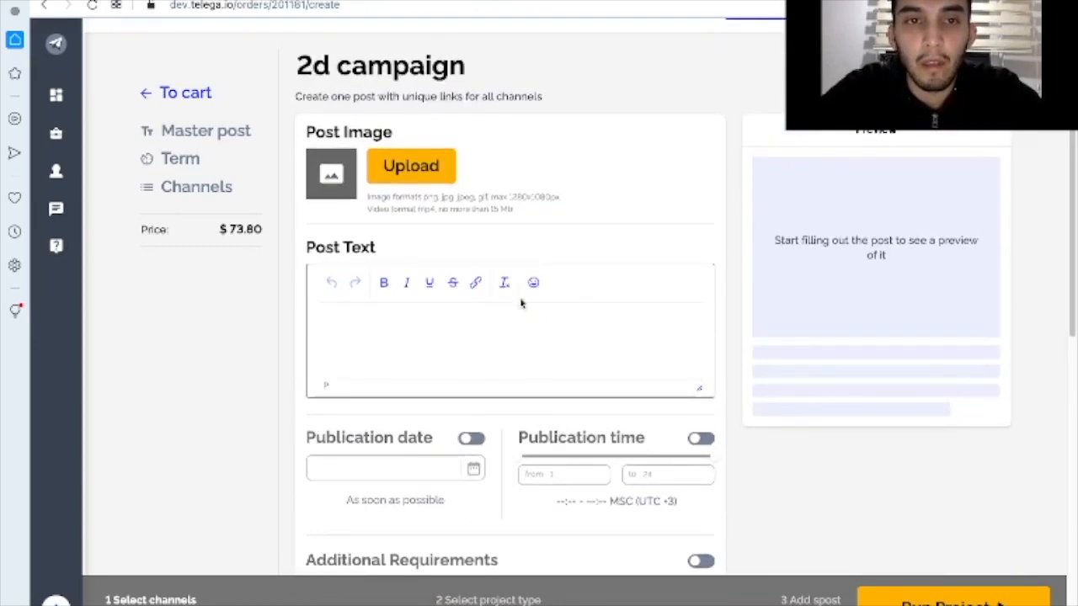
scroll(474, 371, down, 3)
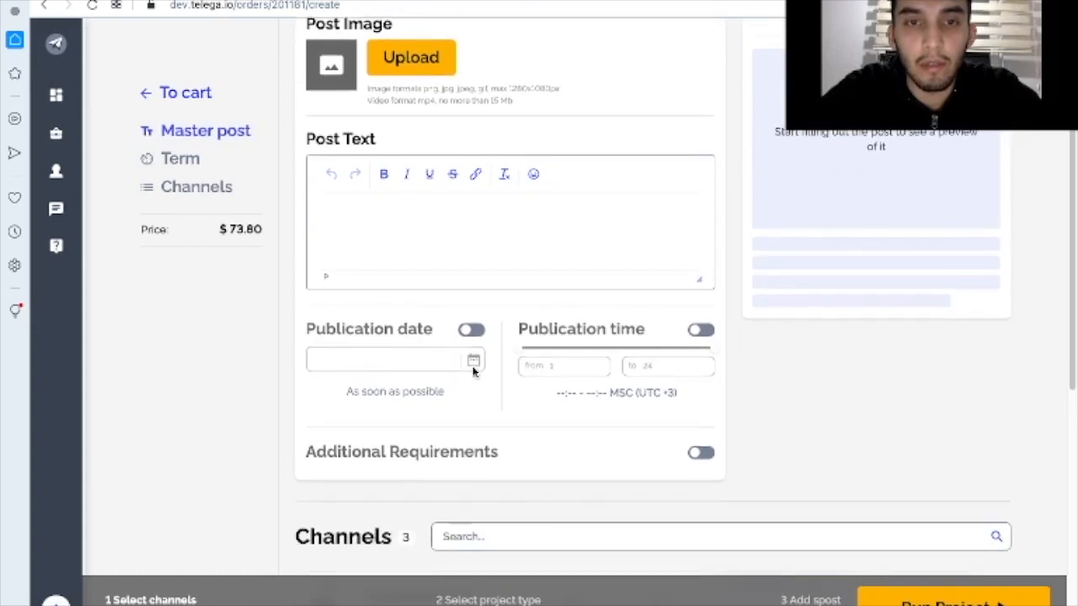
scroll(473, 371, up, 2)
scroll(504, 331, up, 1)
scroll(503, 331, up, 1)
scroll(504, 331, down, 1)
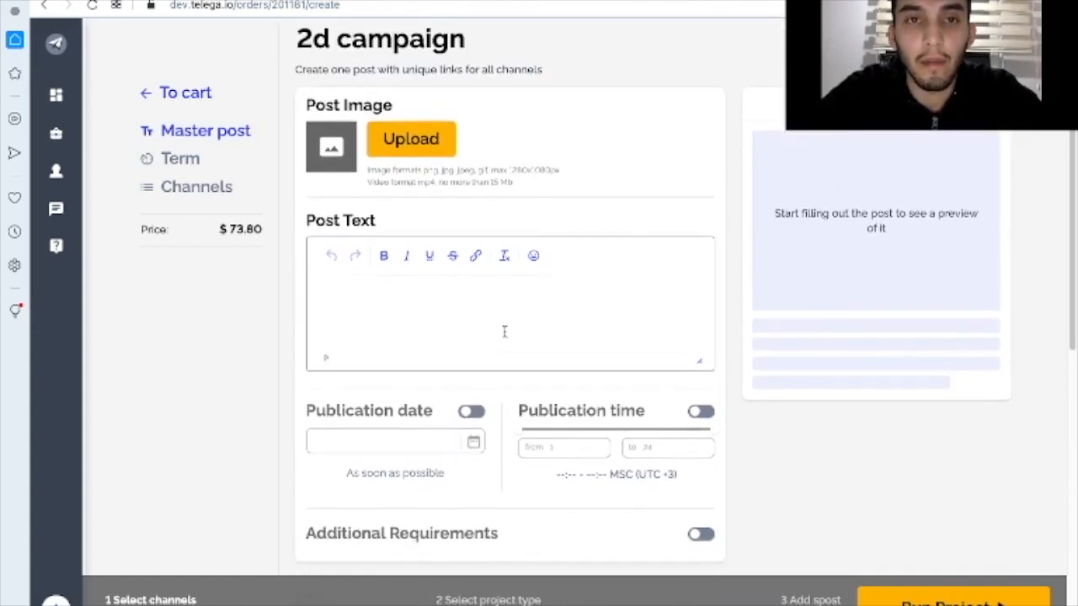
scroll(504, 331, up, 1)
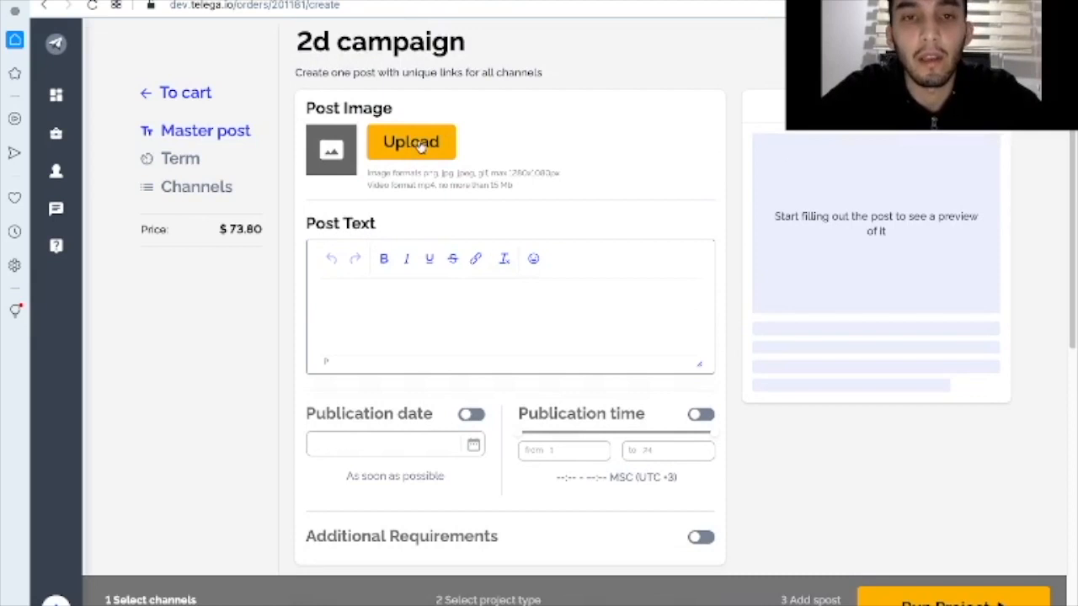
- Attach rogue_and_naked.png from recent uploads and paste the campaign announcement as post text
click(419, 145)
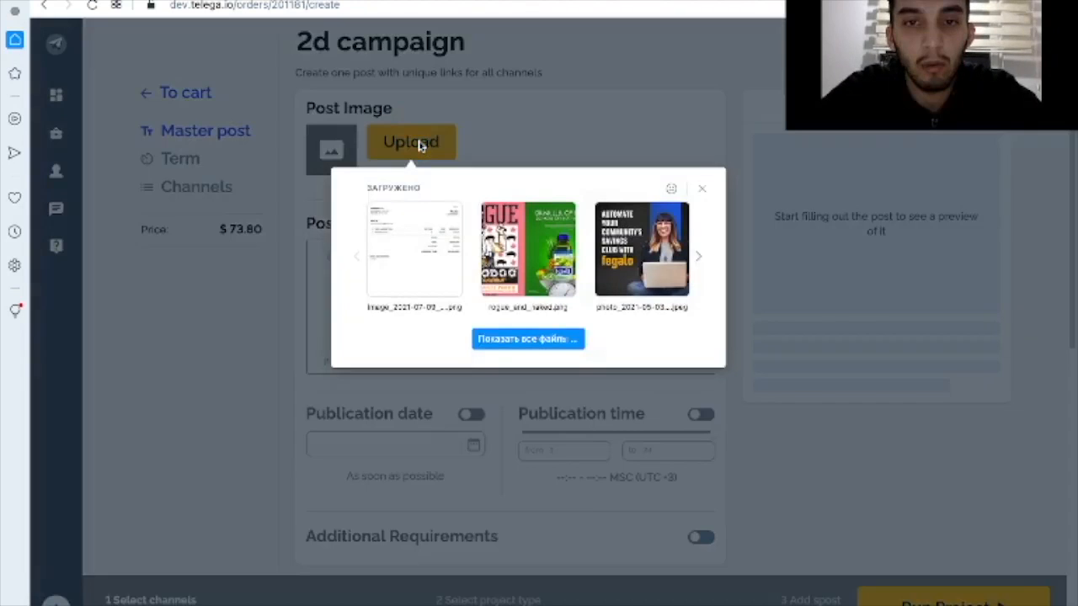
click(504, 245)
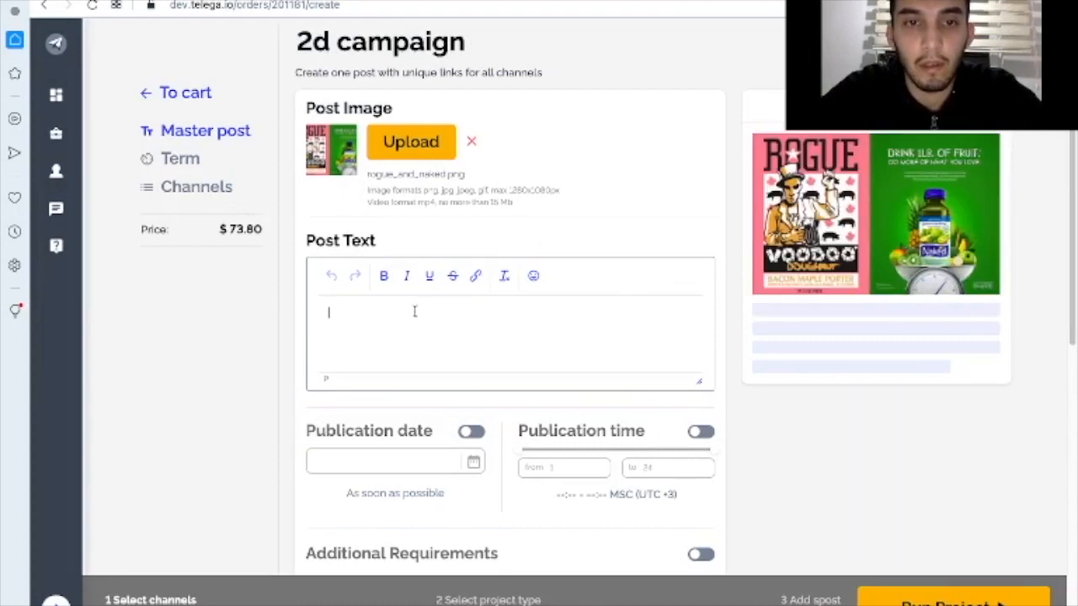
text(Our Collectors Appreciation Campaign is back! We're giving away USD 1,000 to NFT buyers every day between now and 2 August.)
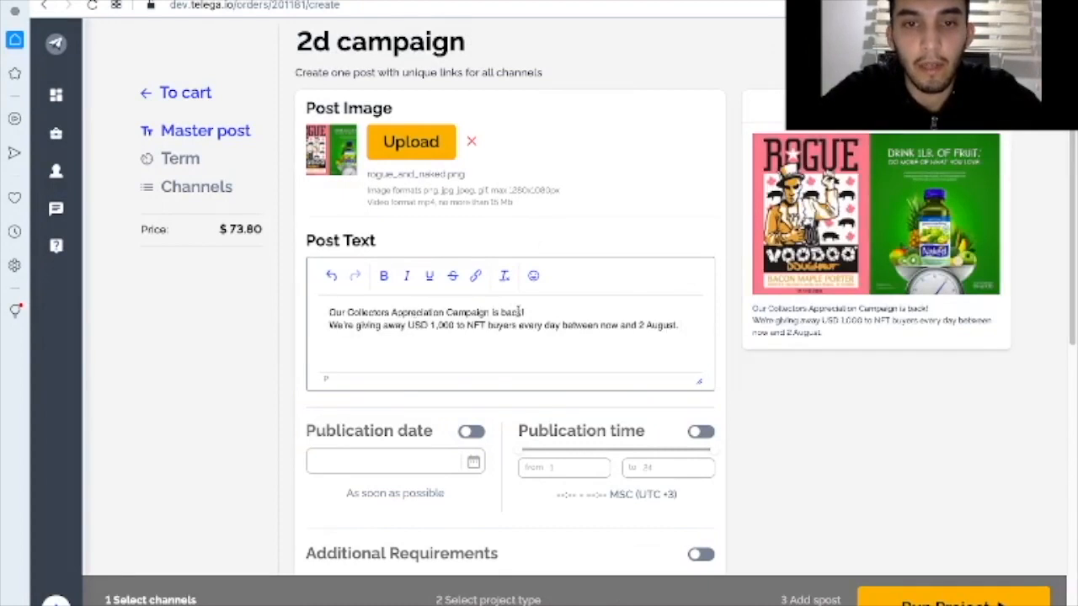
- Add a blank line after the first line and link the USD 1,000 giveaway sentence to the tracking URL
key(Return)
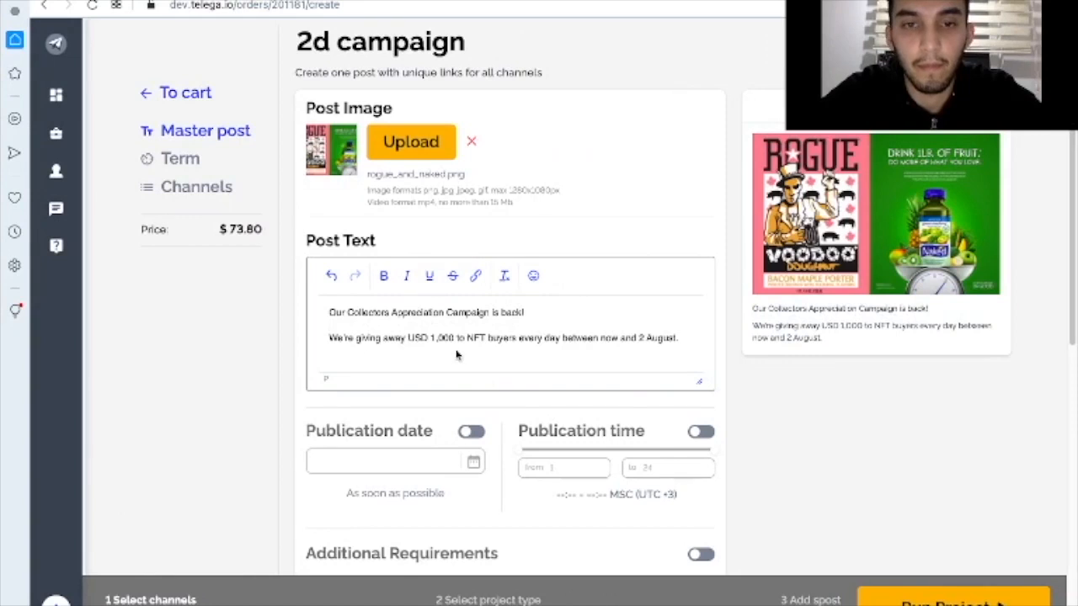
scroll(520, 318, down, 1)
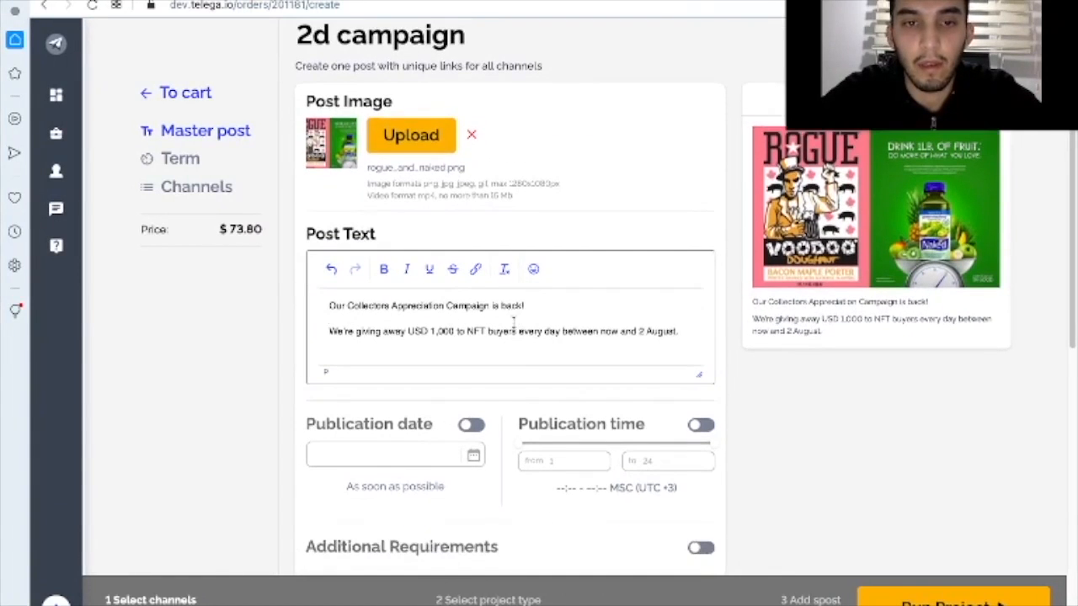
drag(330, 330, 729, 329)
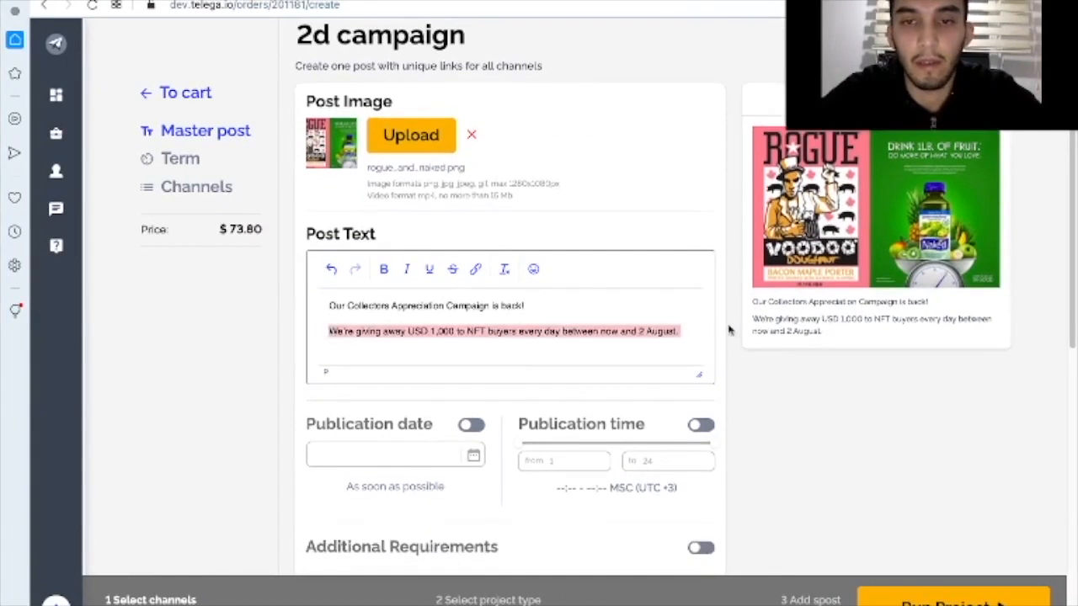
key(ctrl+k)
text(https://track.zoomd.com/cplk?cid=203837&did=203837&sid=2095&crid=1)
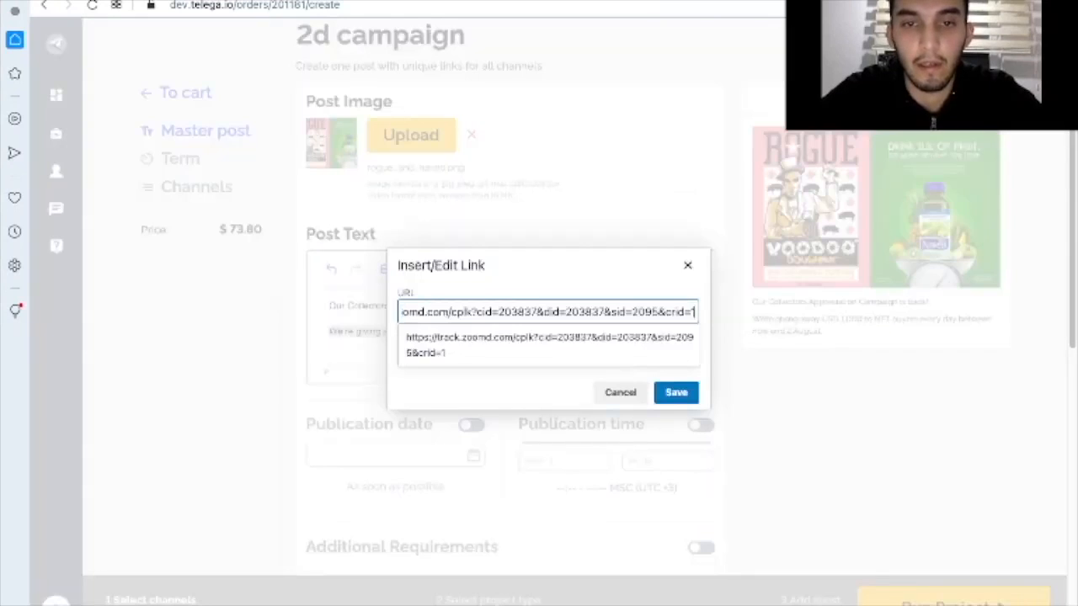
key(Return)
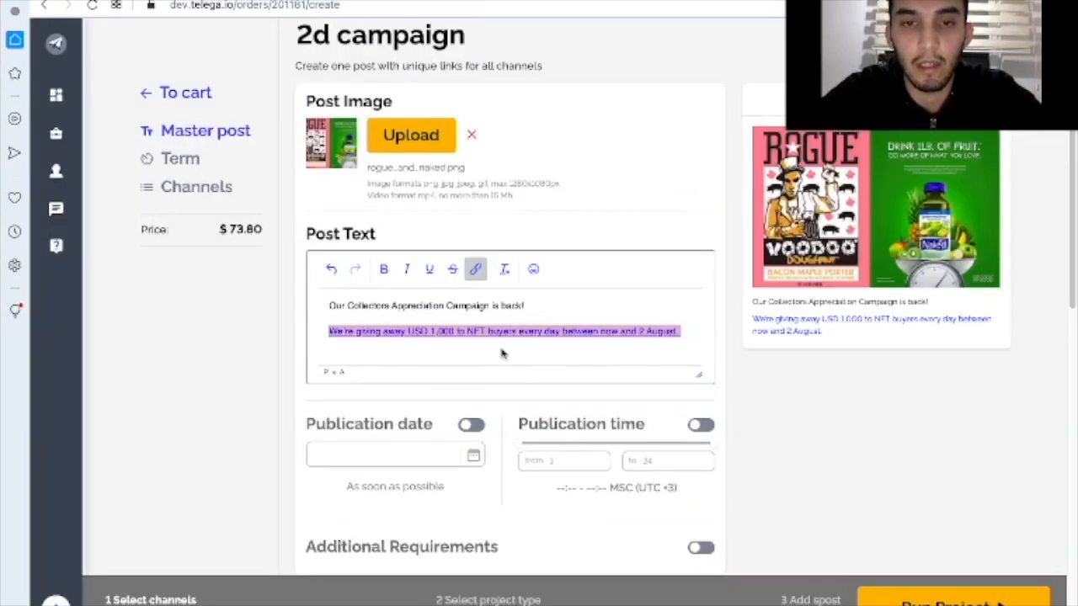
scroll(536, 305, down, 1)
click(539, 276)
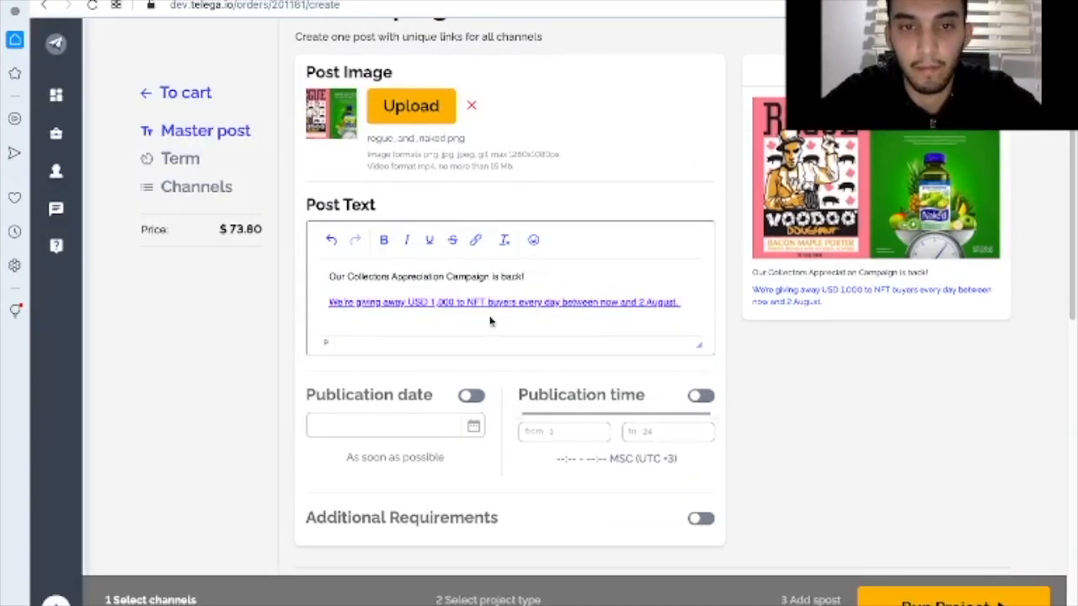
scroll(516, 336, up, 3)
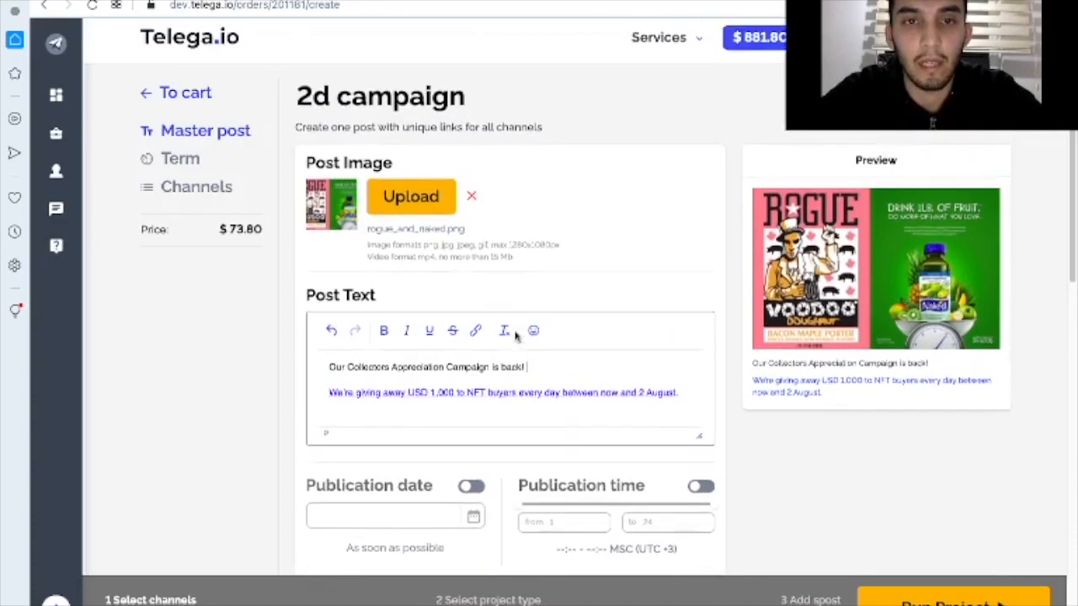
scroll(517, 353, down, 3)
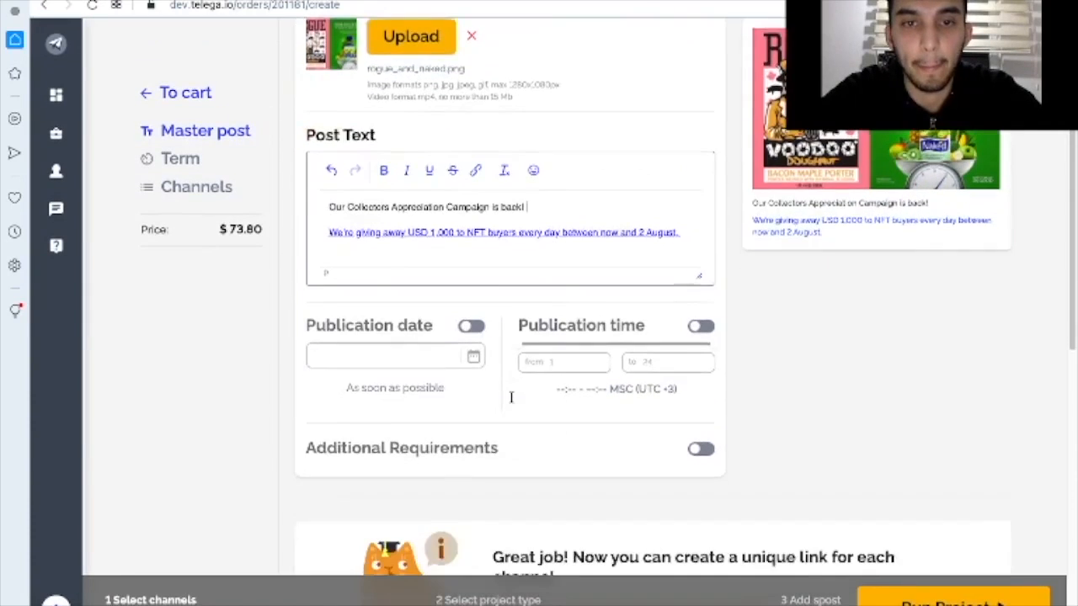
scroll(512, 403, down, 2)
scroll(511, 403, down, 1)
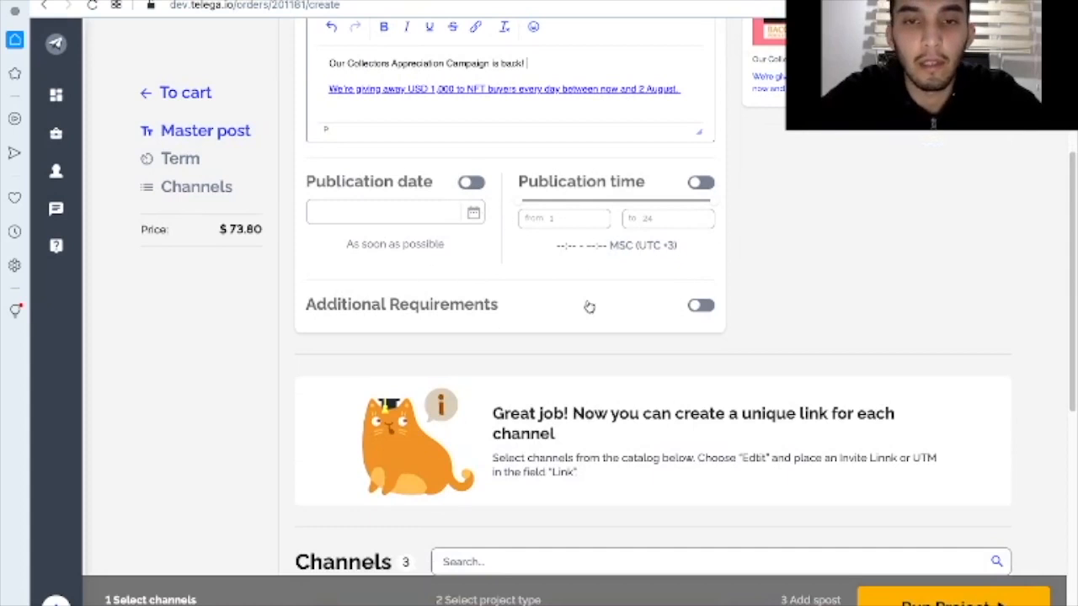
scroll(590, 307, down, 1)
scroll(686, 164, down, 2)
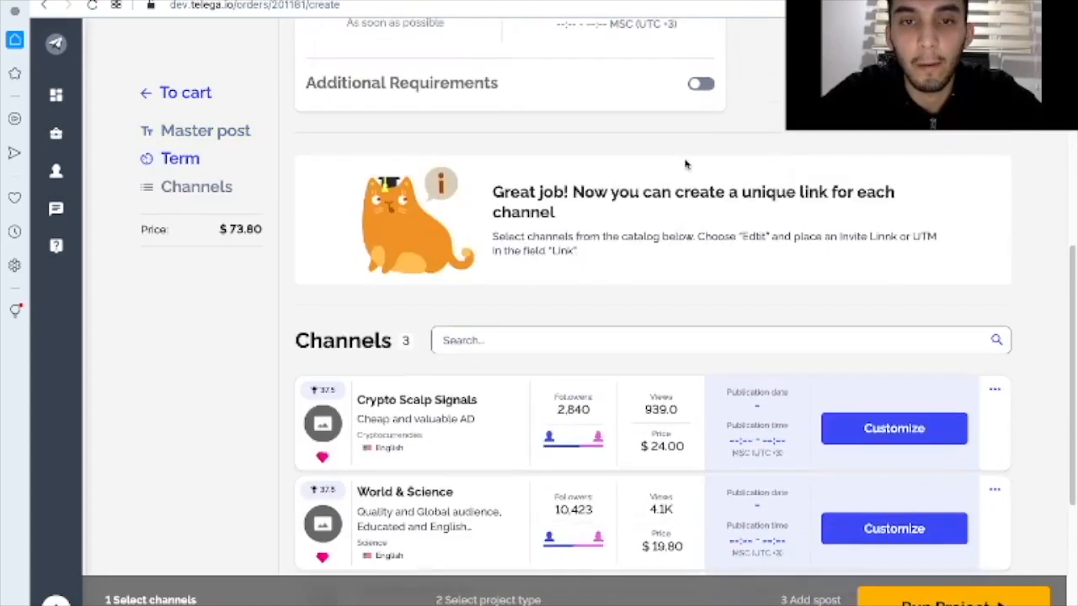
scroll(686, 164, down, 2)
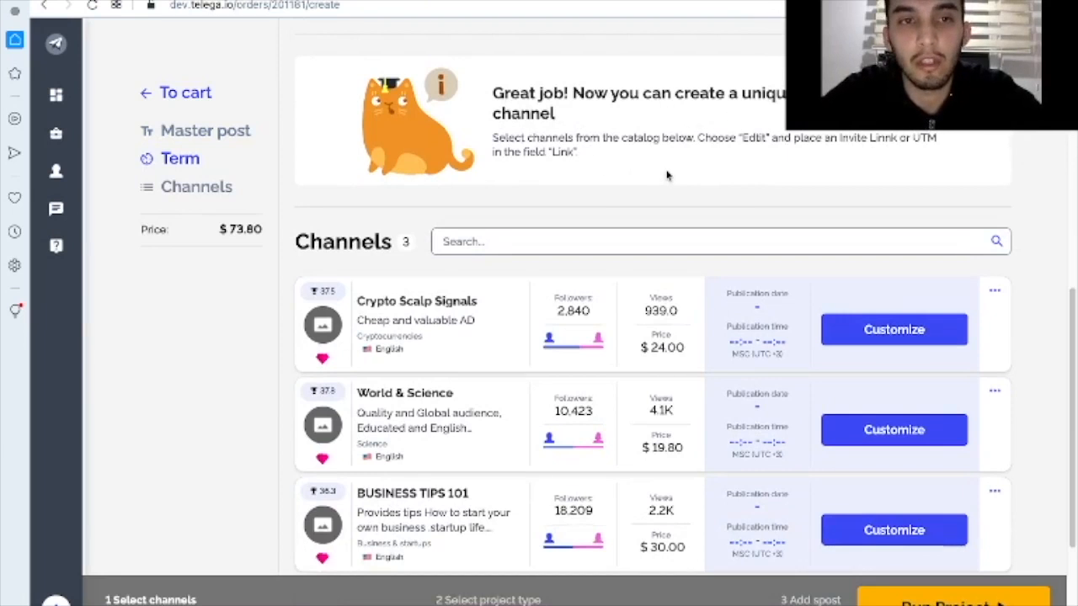
scroll(581, 261, down, 1)
scroll(581, 261, down, 3)
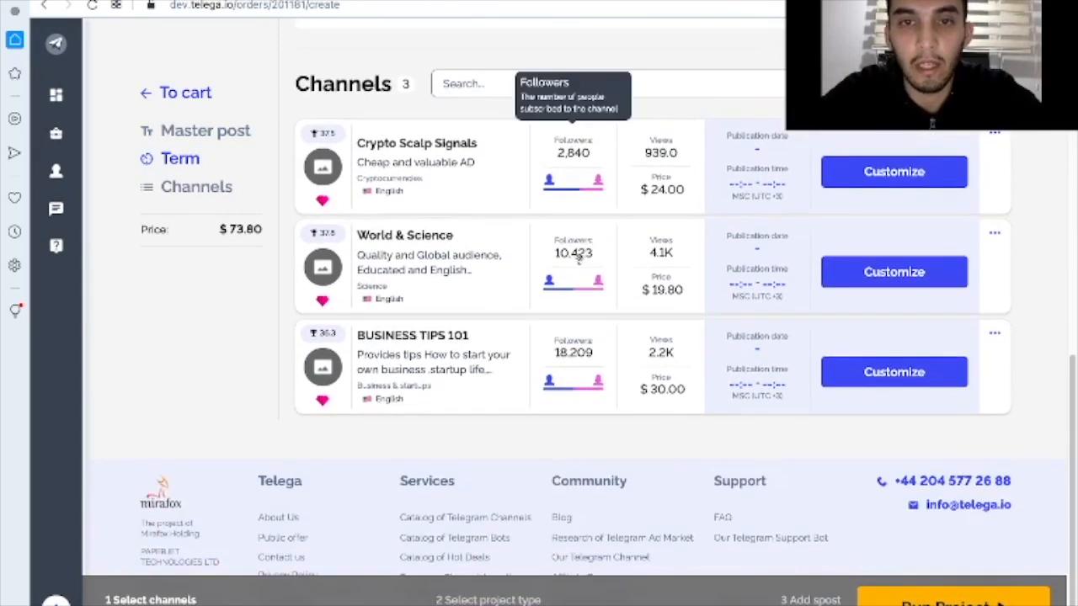
click(894, 171)
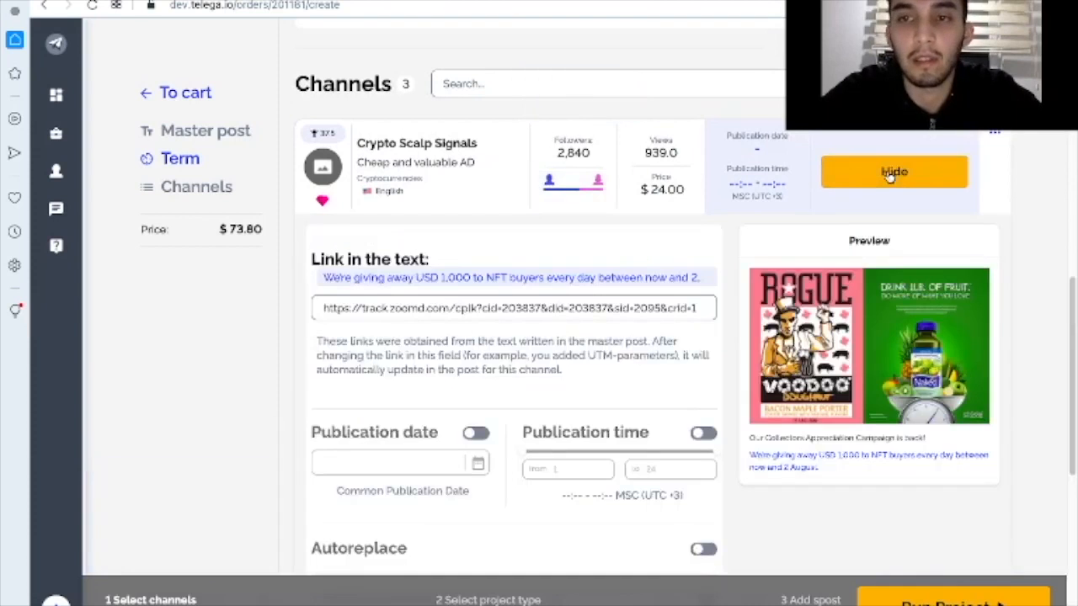
scroll(614, 259, down, 1)
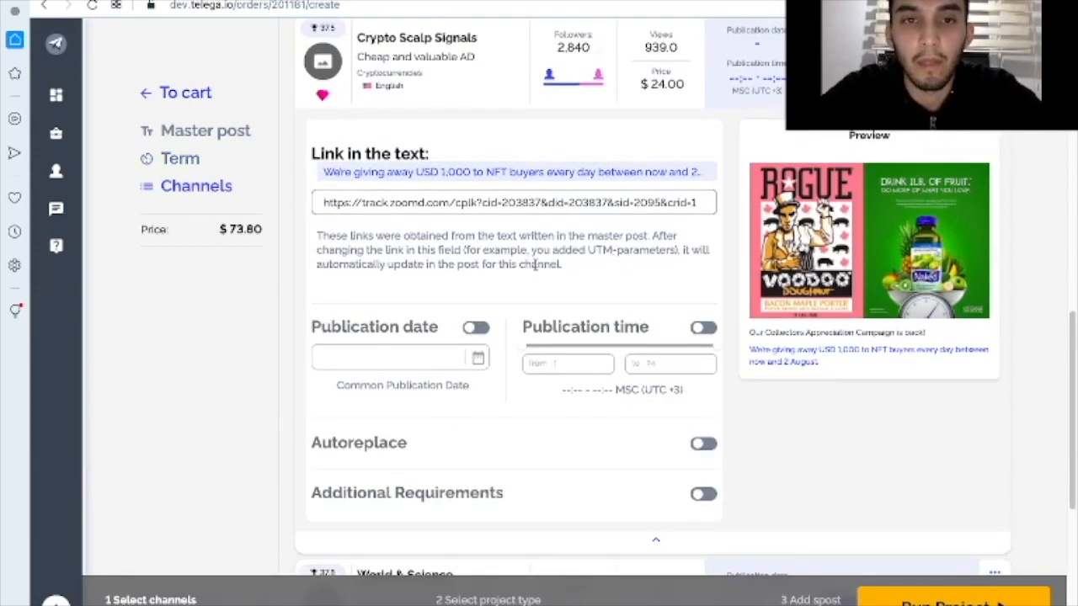
scroll(537, 226, down, 1)
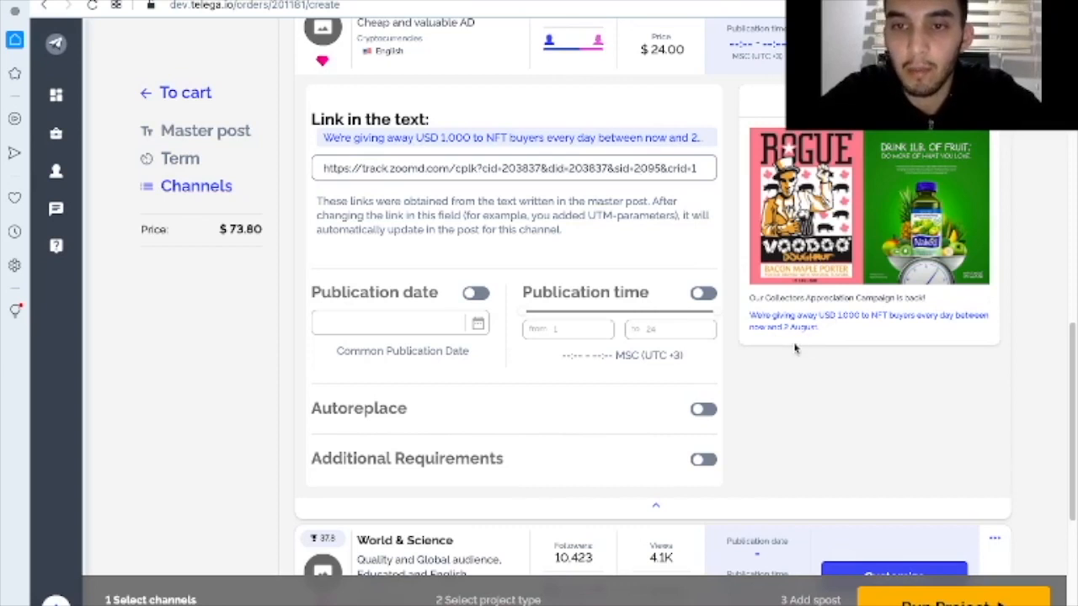
scroll(521, 277, down, 2)
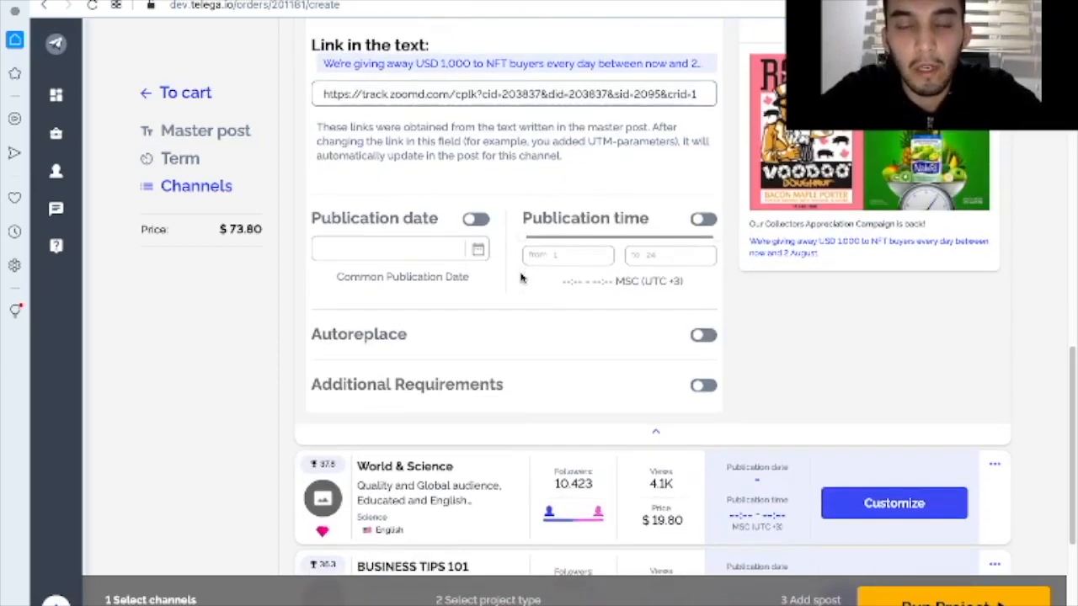
scroll(471, 269, up, 2)
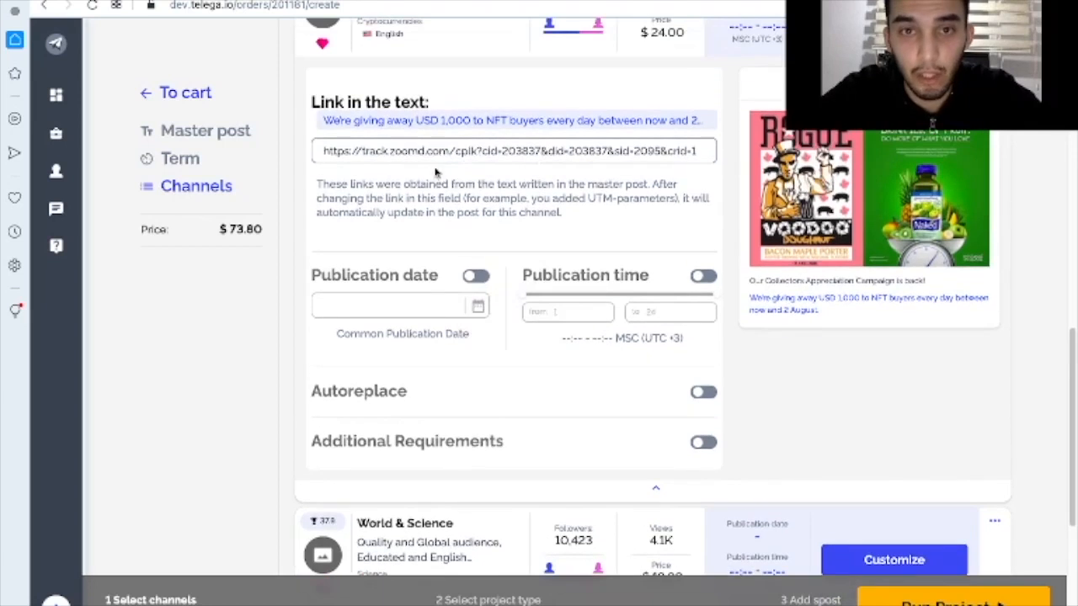
triple_click(436, 153)
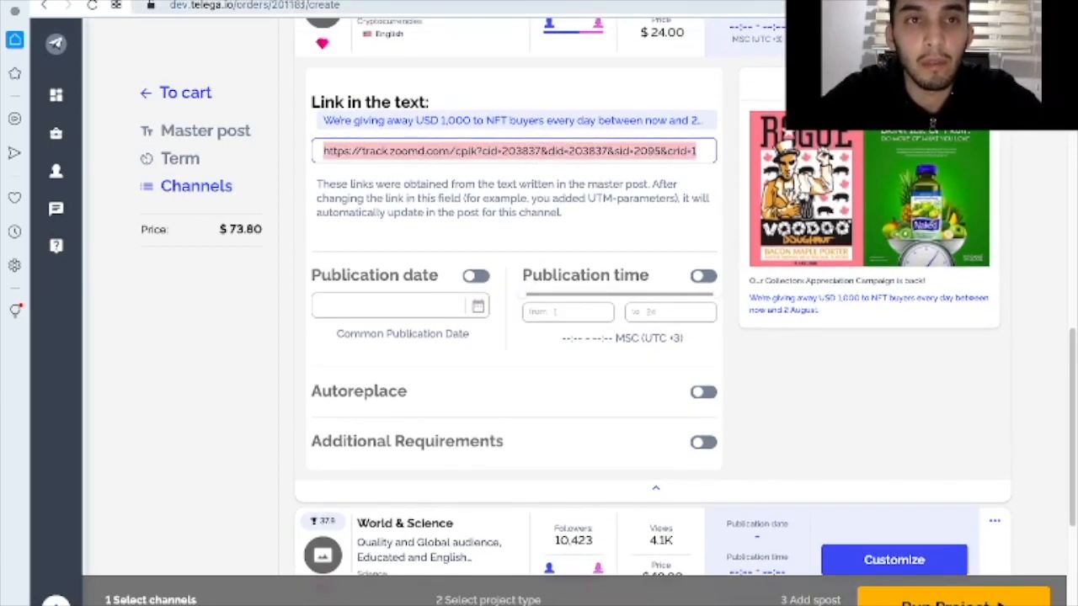
click(300, 5)
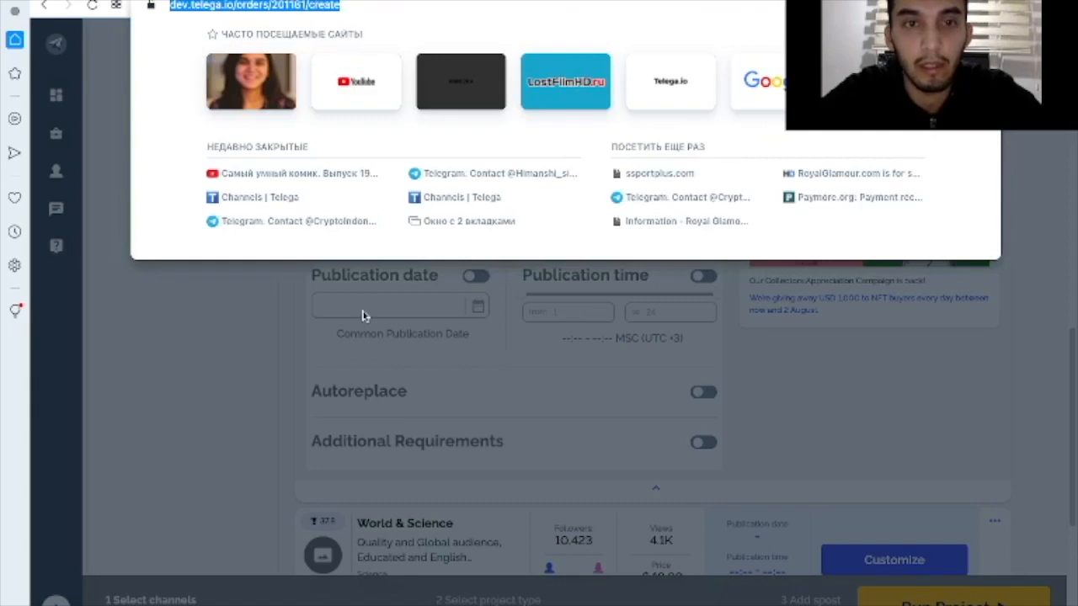
key(Escape)
key(ctrl+c)
click(405, 152)
key(ctrl+a)
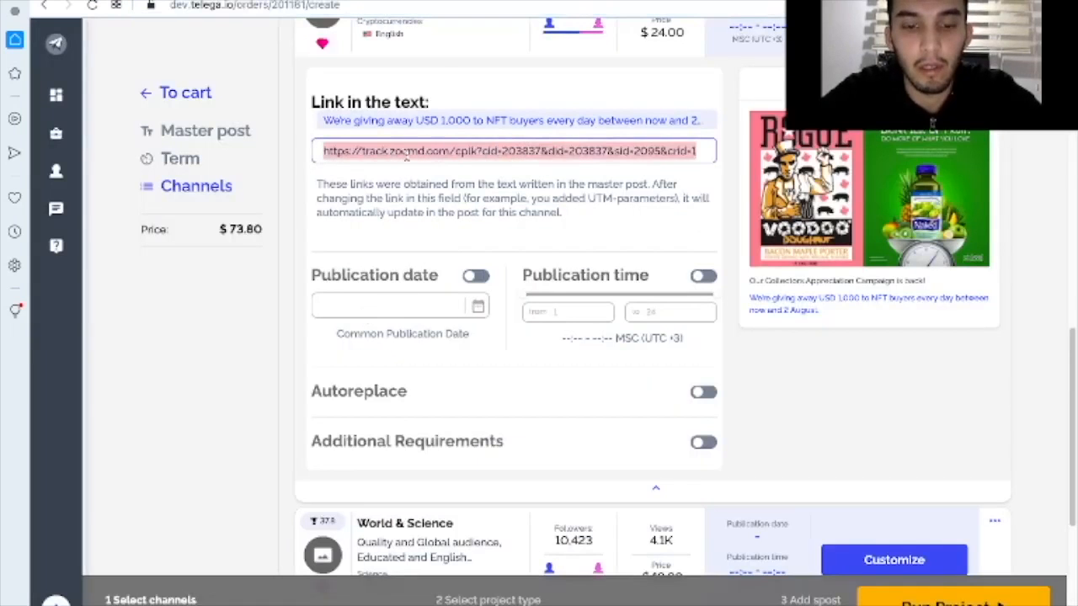
key(ctrl+v)
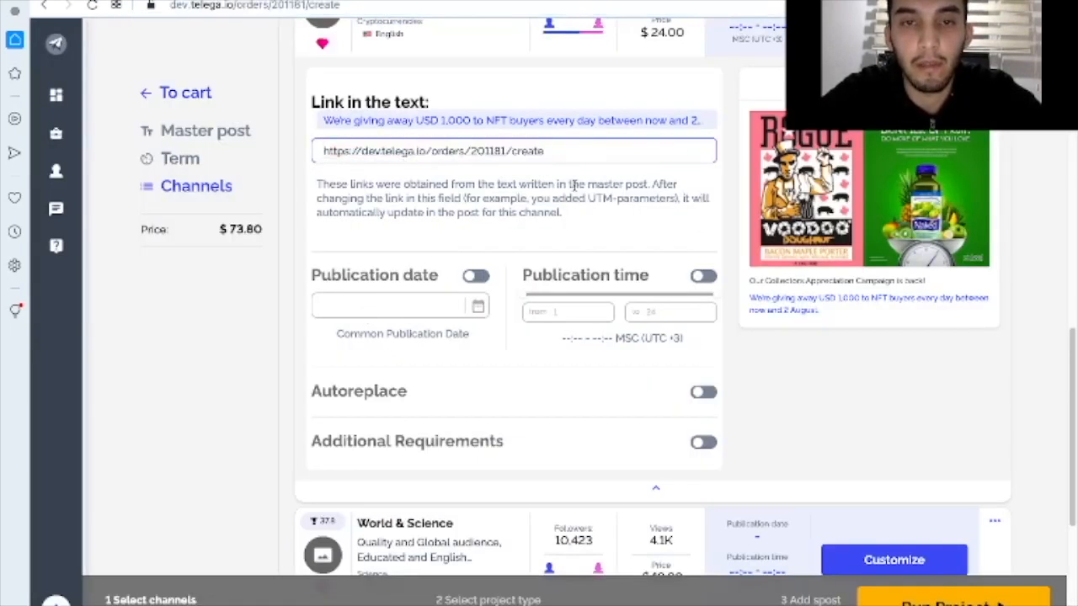
scroll(575, 187, down, 1)
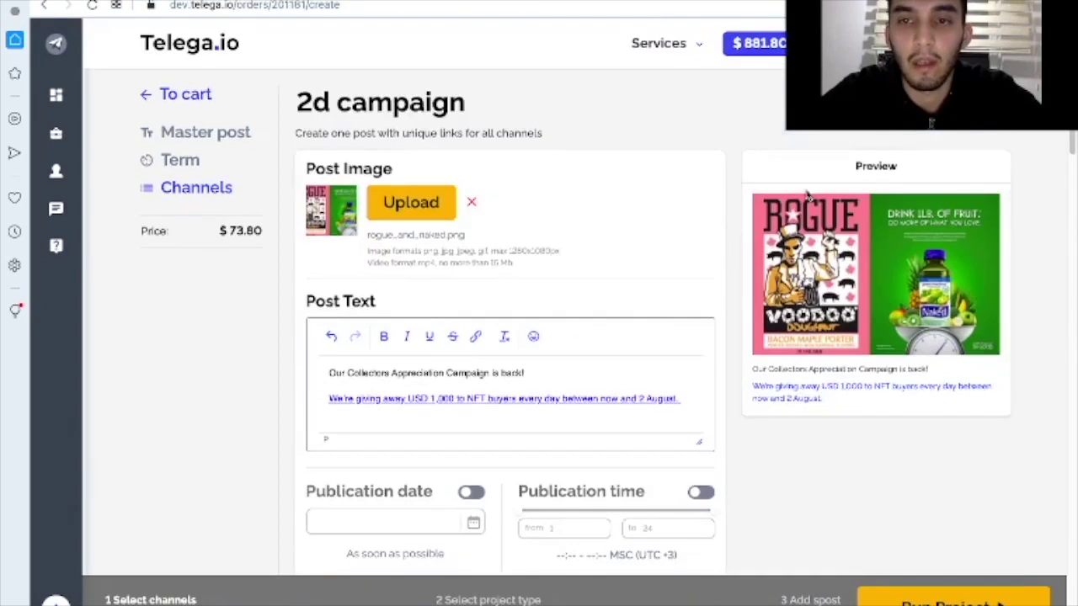
scroll(669, 343, down, 2)
scroll(669, 343, down, 2)
scroll(669, 343, up, 2)
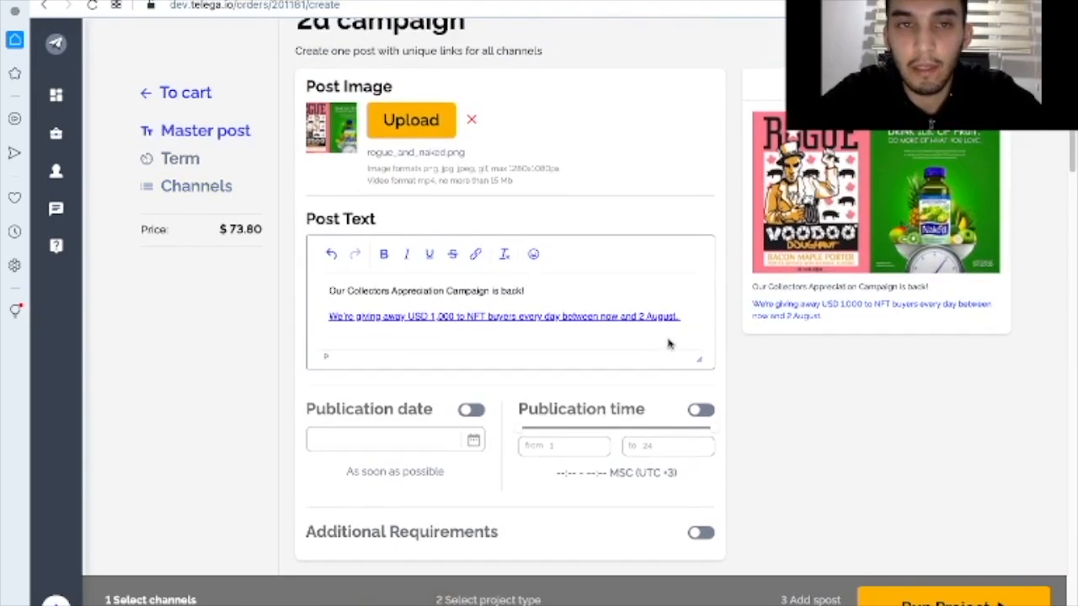
scroll(670, 342, up, 2)
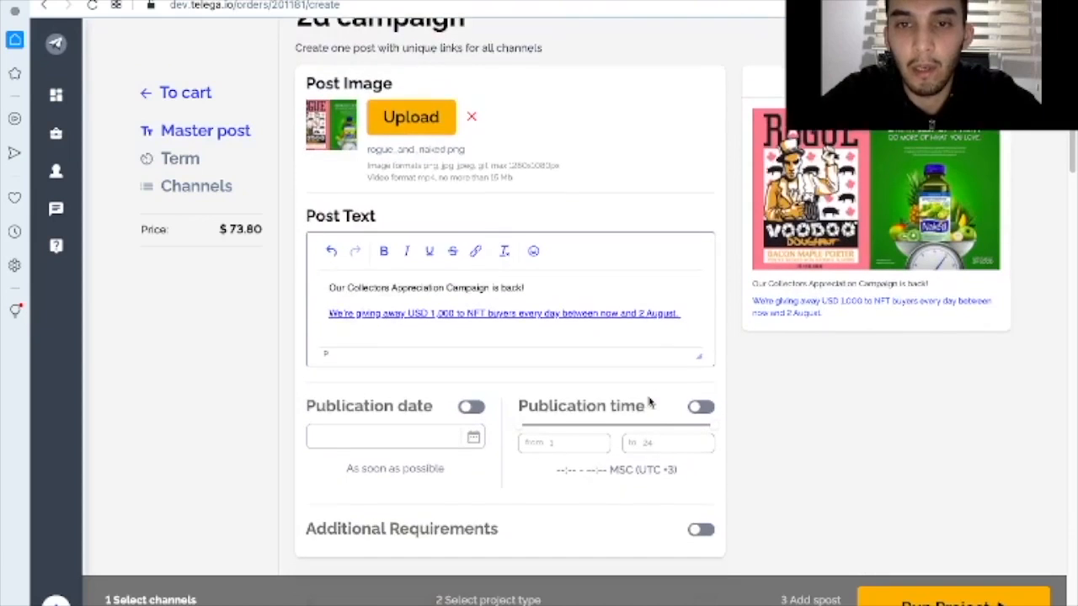
scroll(649, 403, down, 2)
scroll(649, 403, down, 5)
scroll(687, 396, down, 5)
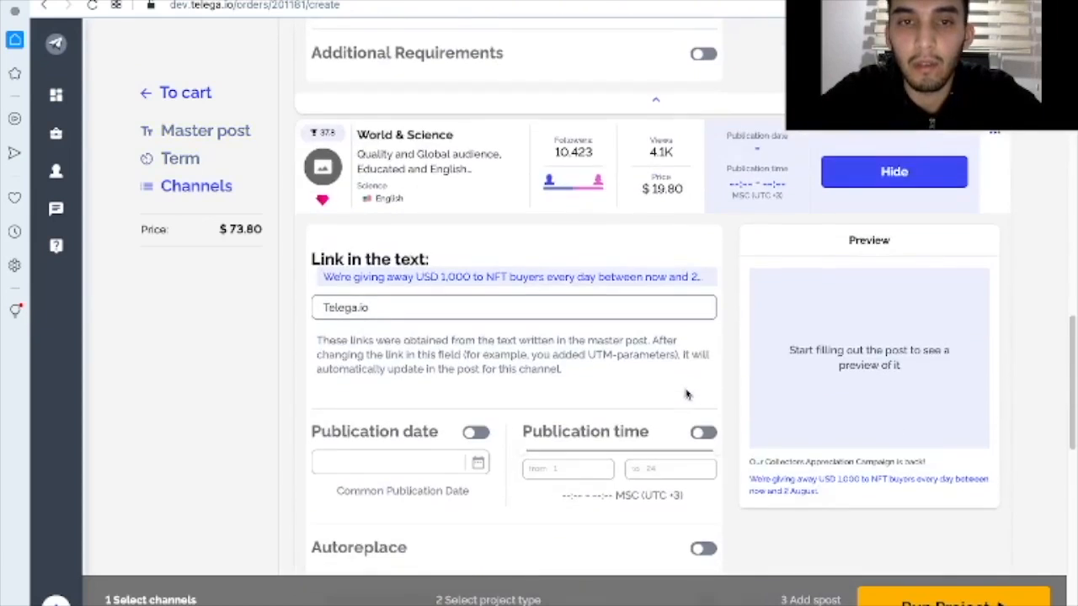
scroll(640, 387, up, 1)
scroll(594, 377, down, 1)
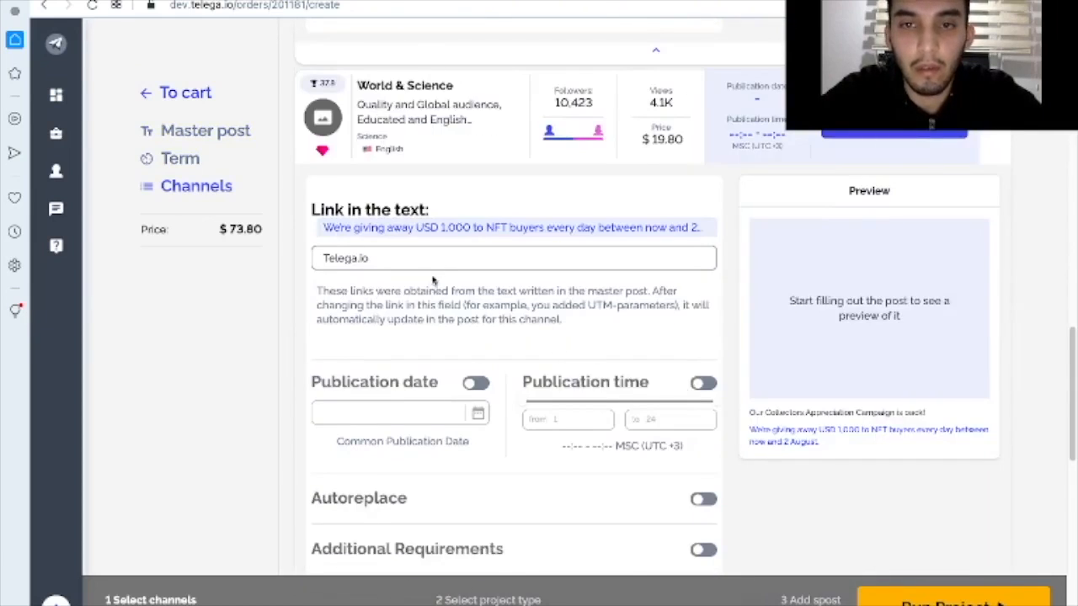
scroll(434, 281, up, 1)
scroll(433, 281, up, 3)
scroll(434, 281, up, 2)
scroll(434, 280, up, 2)
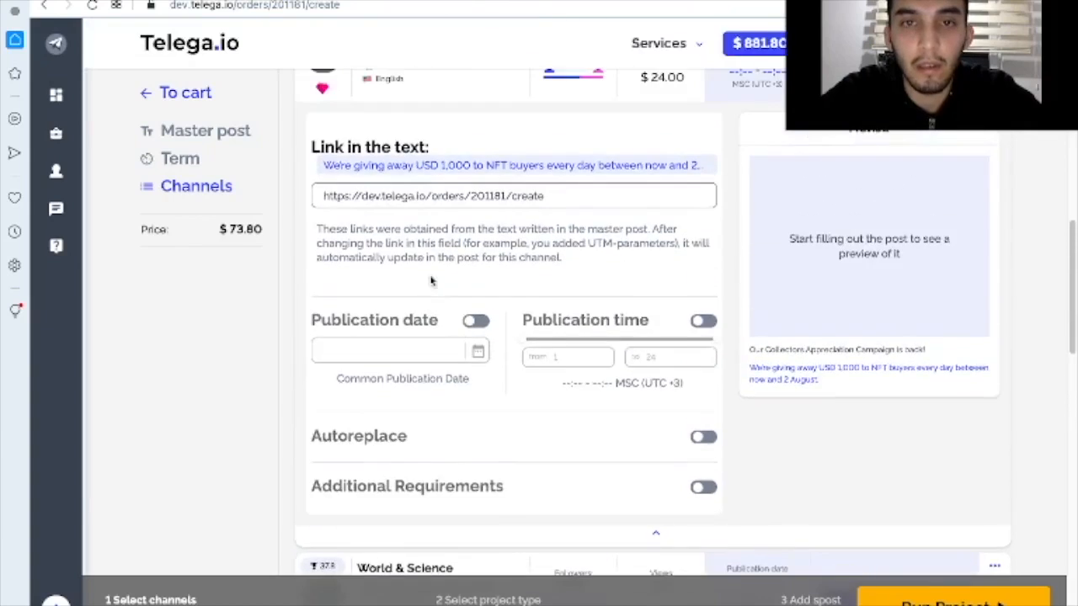
scroll(431, 280, up, 1)
scroll(441, 320, up, 2)
scroll(442, 320, up, 5)
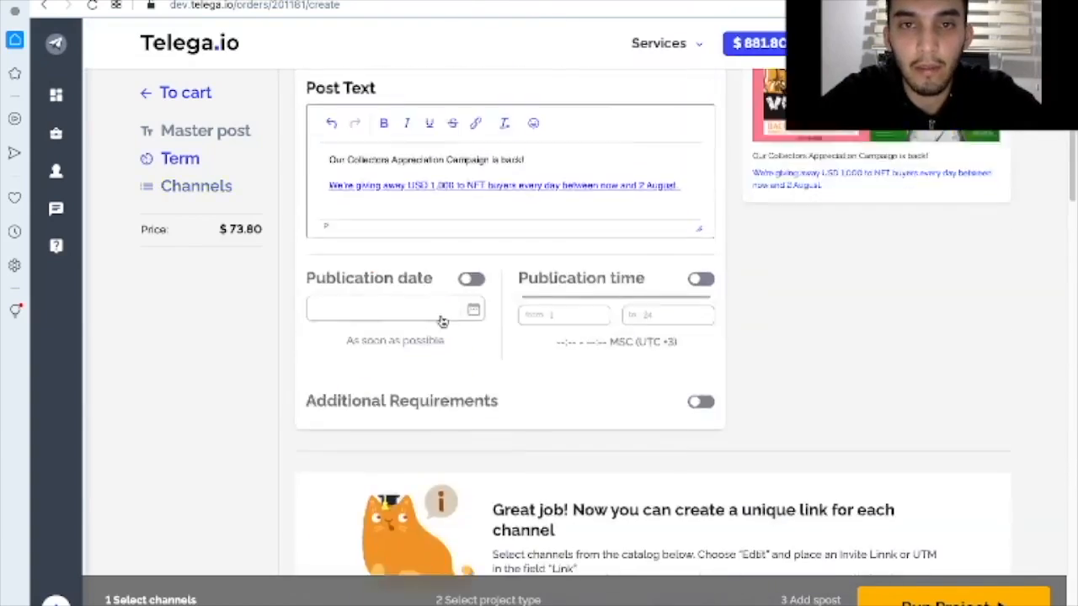
scroll(441, 320, up, 3)
scroll(442, 320, up, 1)
scroll(441, 320, down, 5)
scroll(441, 320, down, 4)
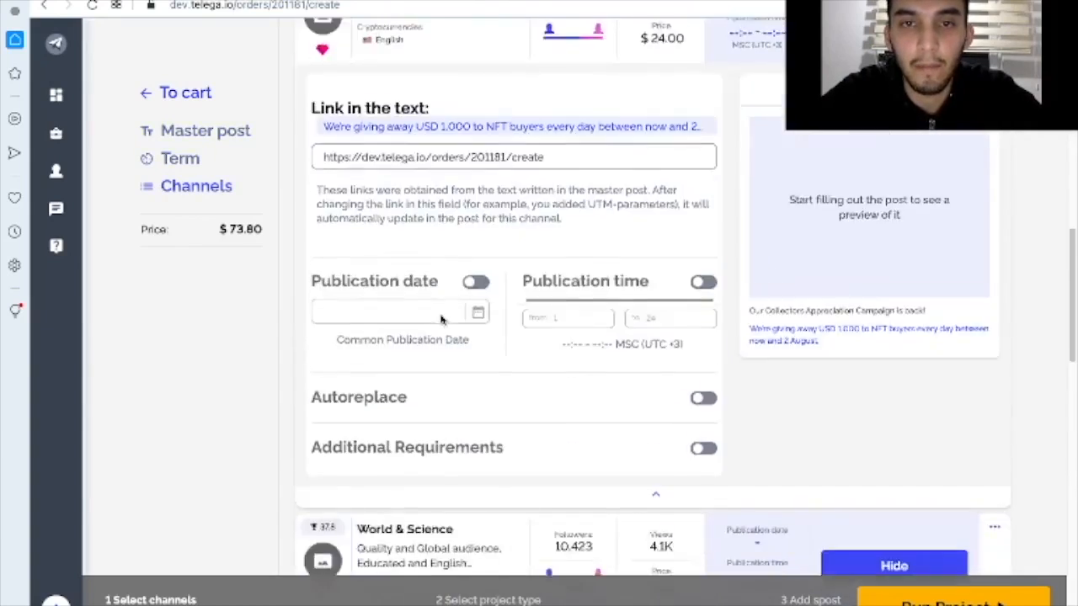
scroll(441, 320, down, 2)
scroll(442, 320, down, 3)
scroll(443, 321, down, 4)
scroll(443, 321, down, 3)
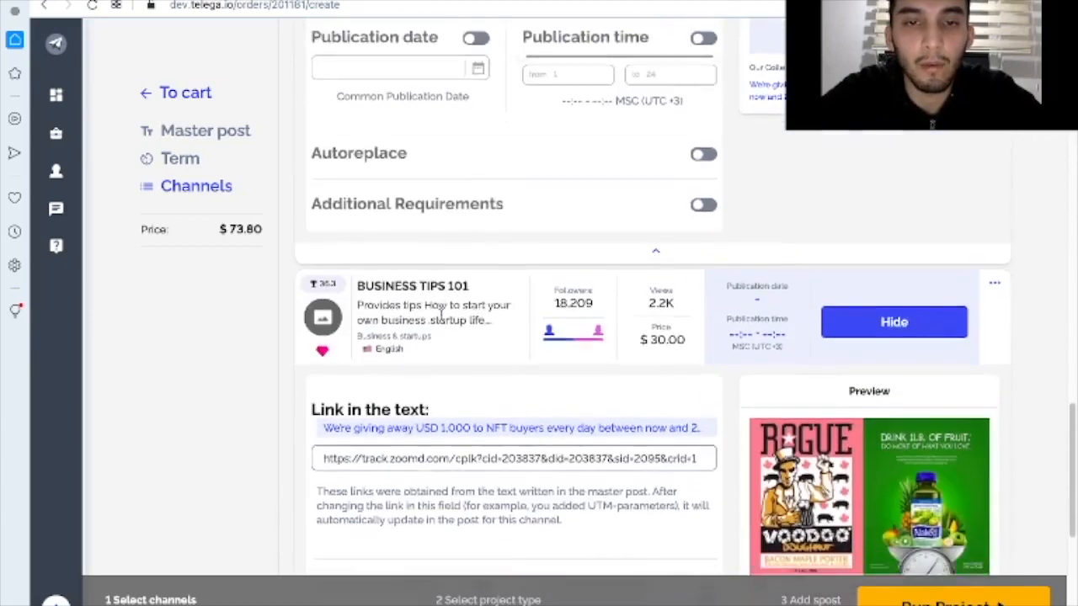
scroll(443, 321, down, 3)
scroll(498, 360, down, 3)
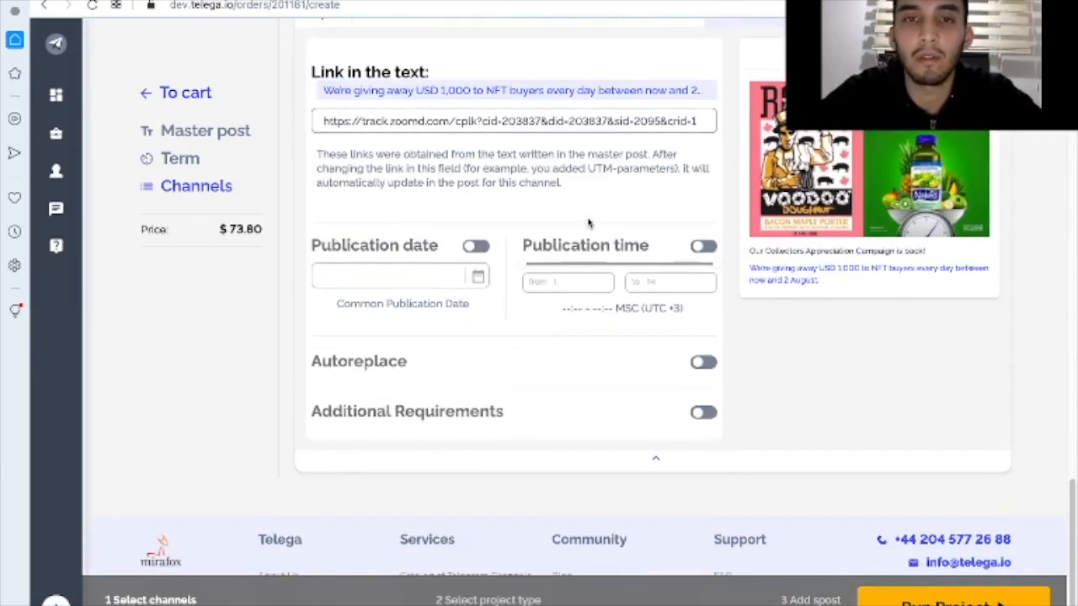
scroll(588, 223, up, 2)
scroll(553, 238, up, 2)
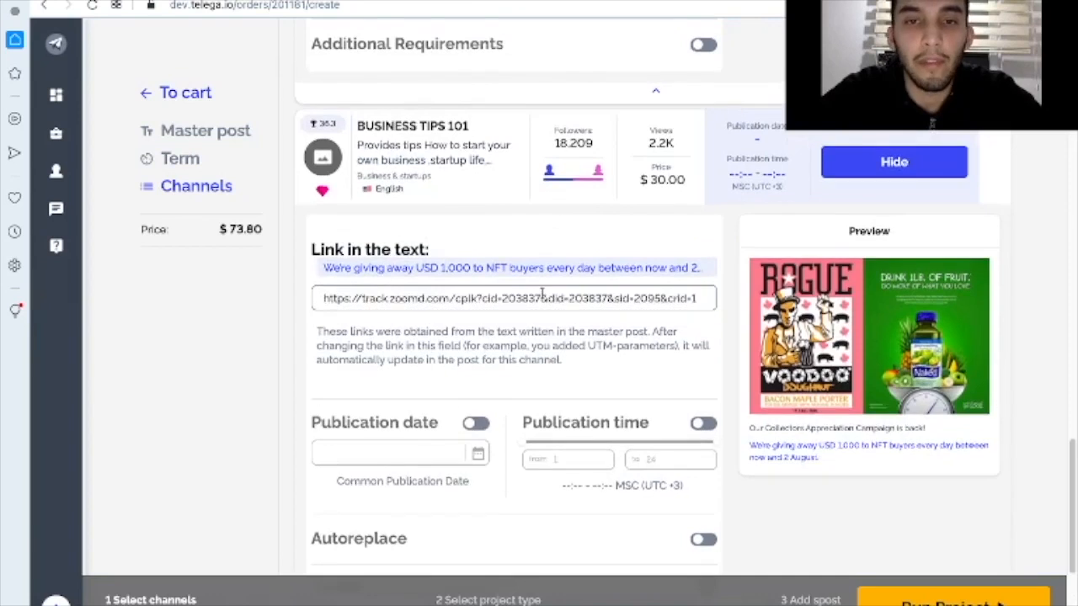
scroll(553, 238, up, 3)
scroll(554, 253, up, 1)
scroll(590, 231, up, 3)
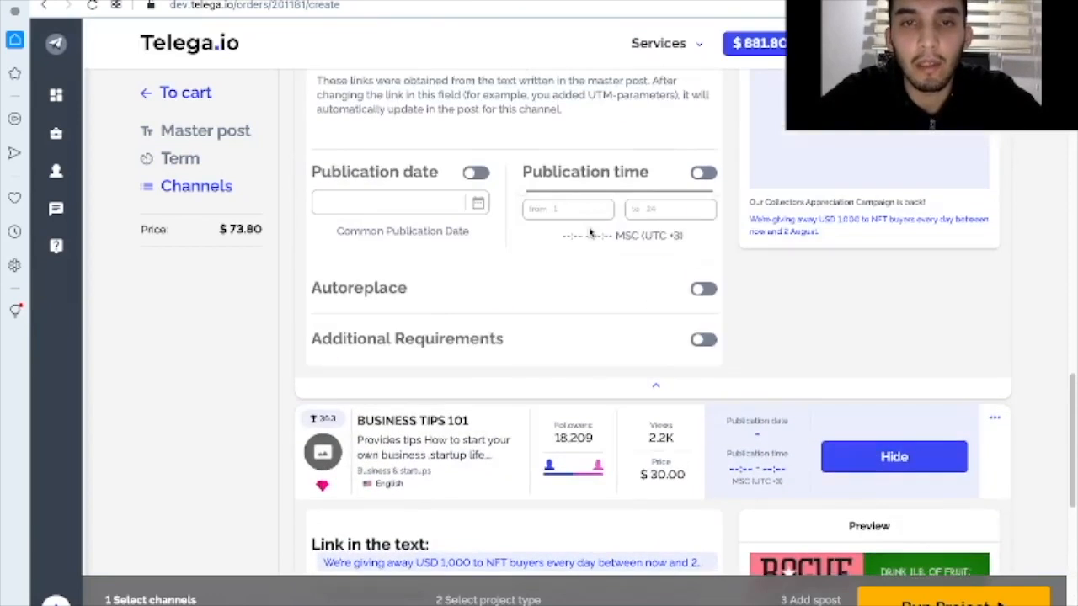
scroll(589, 232, up, 3)
scroll(590, 232, up, 2)
scroll(590, 231, up, 3)
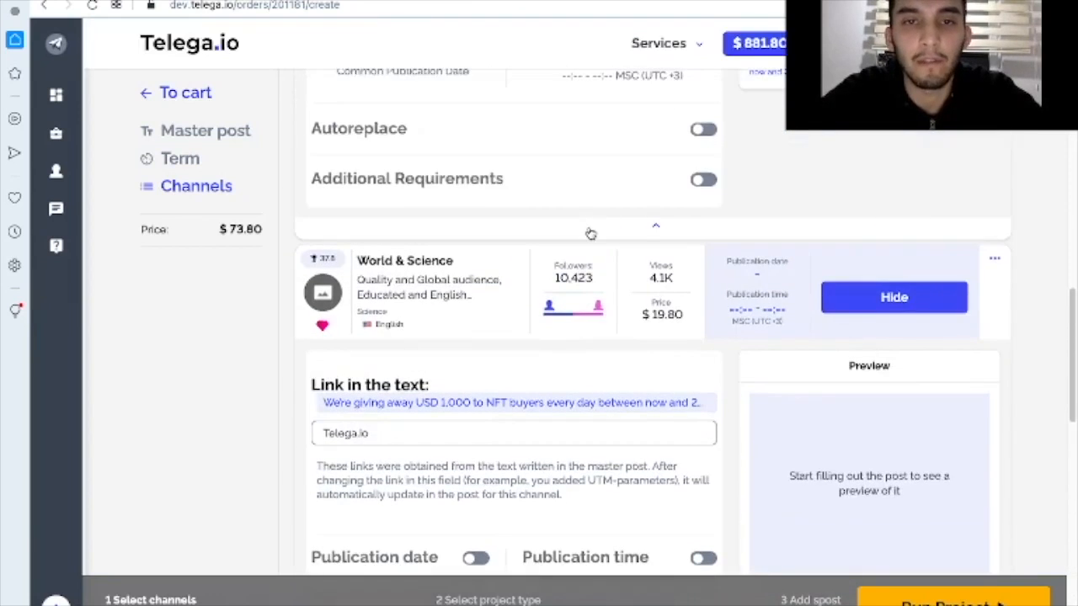
scroll(589, 231, up, 1)
scroll(589, 232, up, 2)
scroll(590, 231, up, 2)
scroll(590, 231, up, 3)
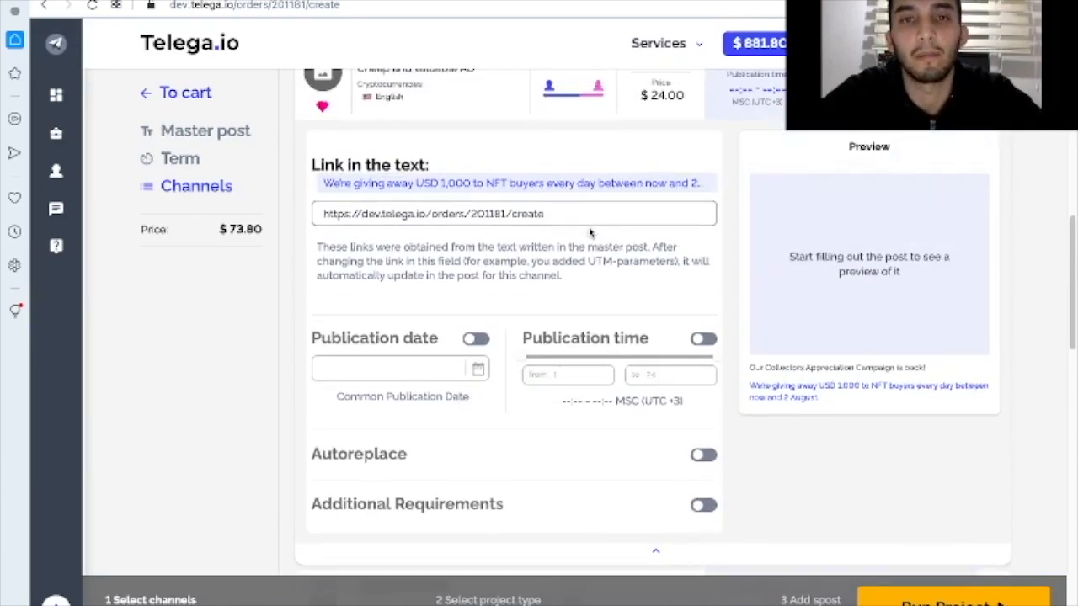
scroll(590, 232, up, 3)
scroll(589, 231, up, 2)
scroll(589, 231, up, 1)
scroll(590, 232, down, 1)
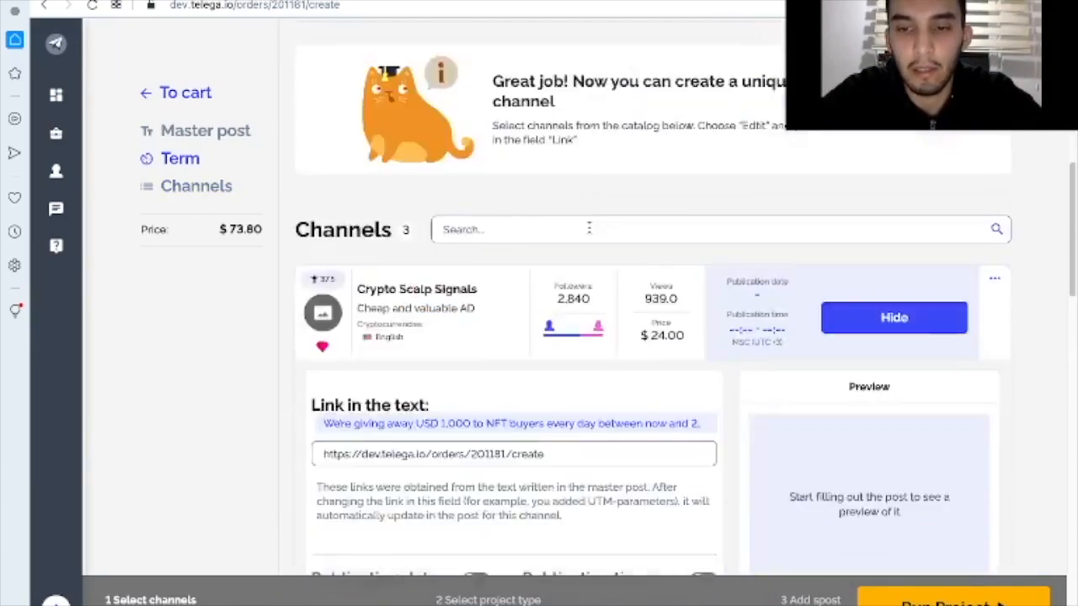
scroll(589, 232, down, 8)
scroll(590, 232, down, 2)
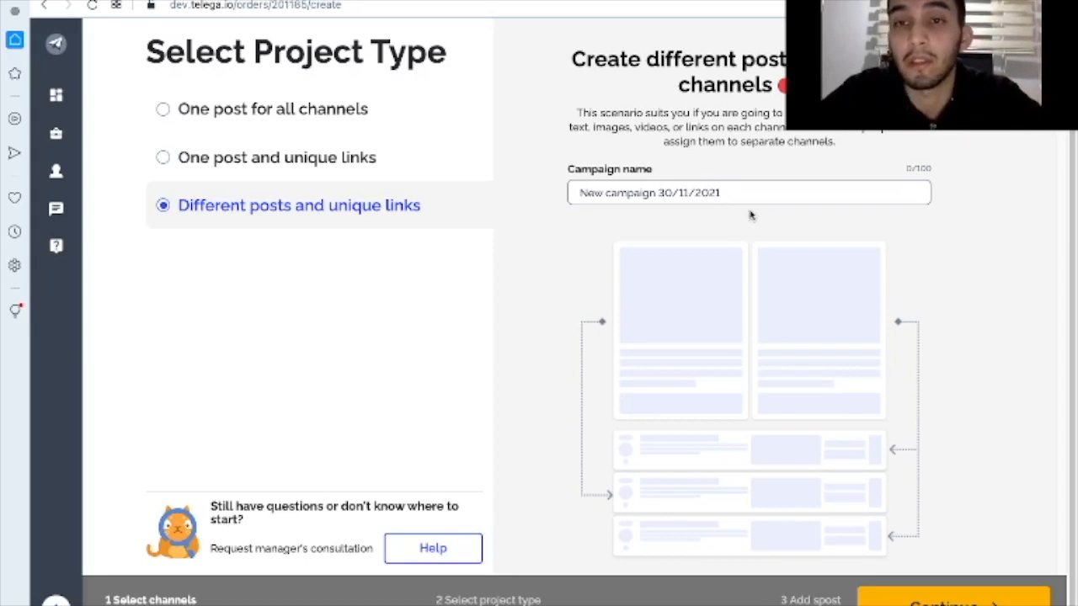
- Replace the default campaign name with '3 campaign' and continue to post setup
double_click(621, 192)
triple_click(621, 192)
text(3 cam)
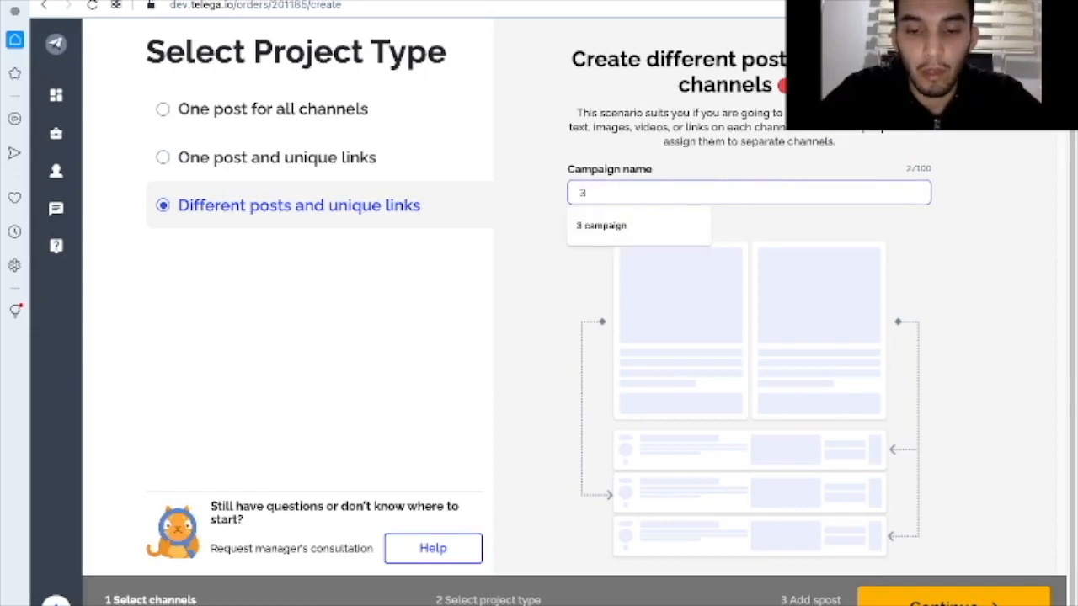
text(paign)
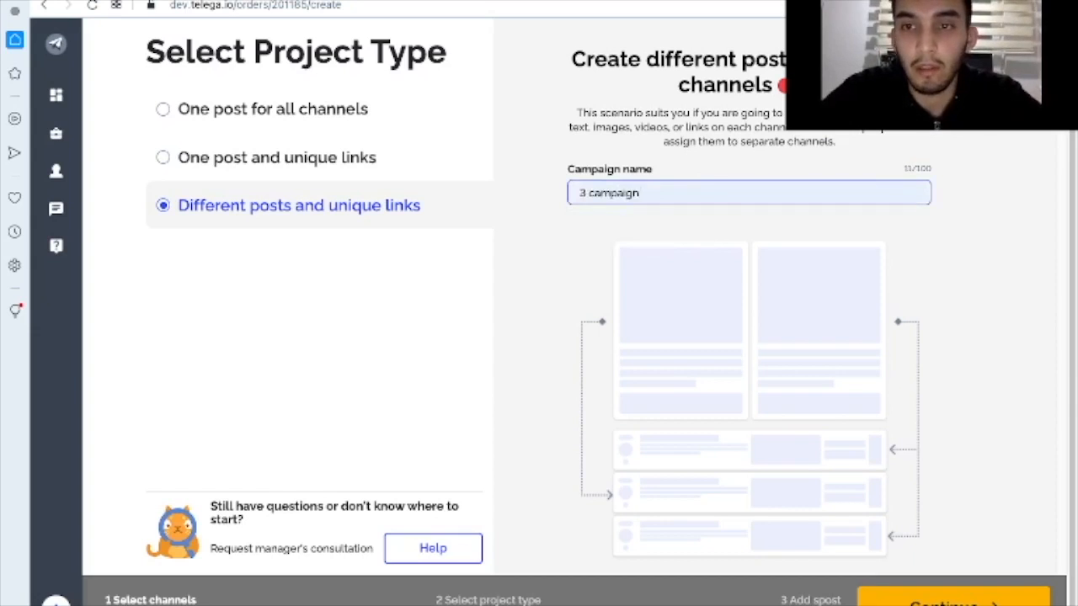
click(951, 596)
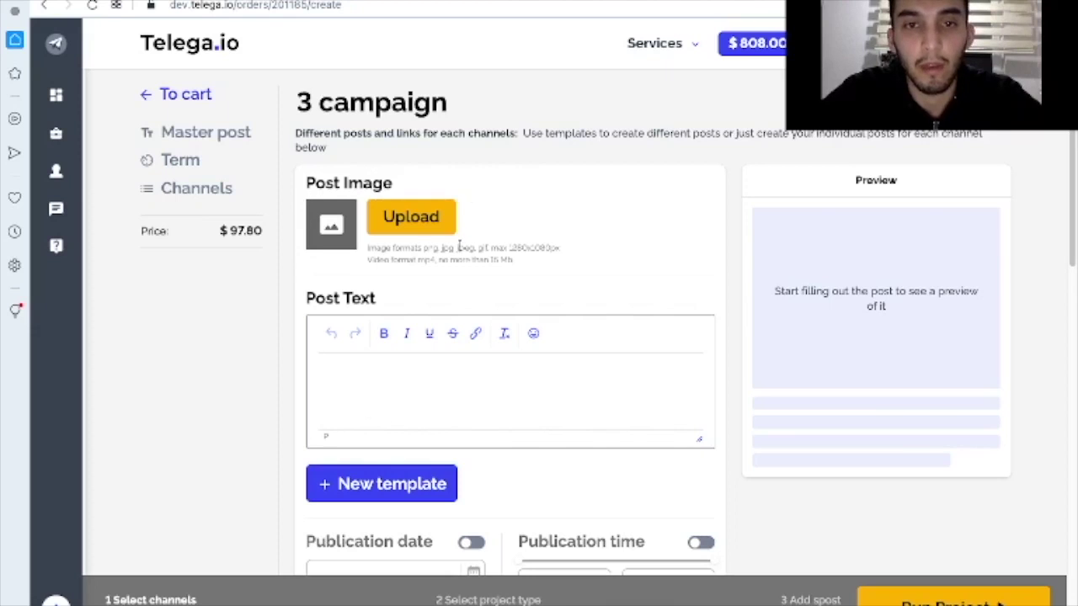
- Add the rogue_and_naked.png image and three lines of placeholder text to the master post
click(419, 212)
click(384, 309)
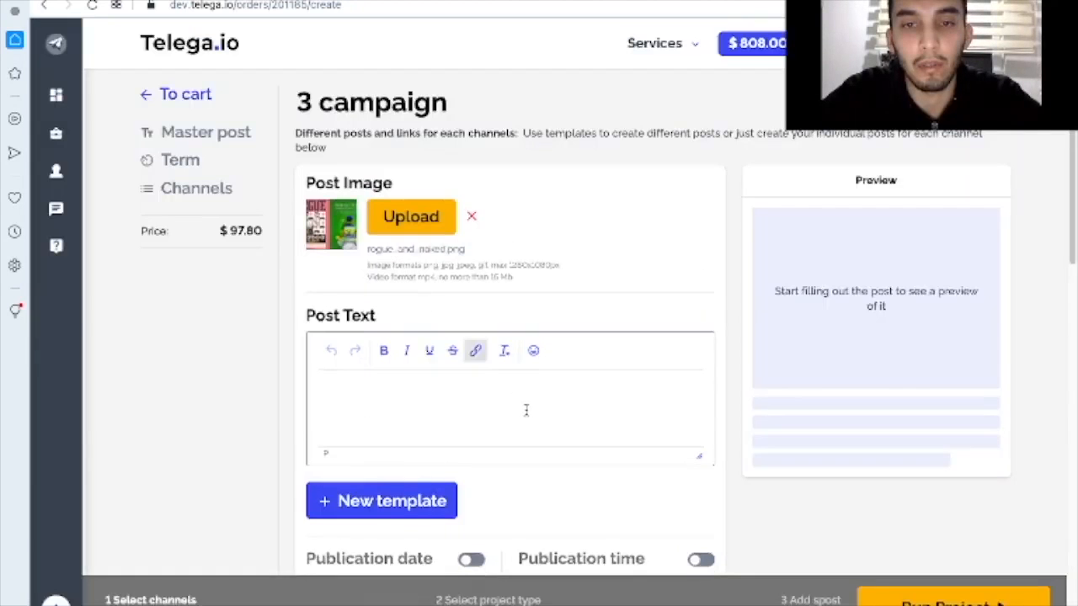
scroll(630, 306, down, 1)
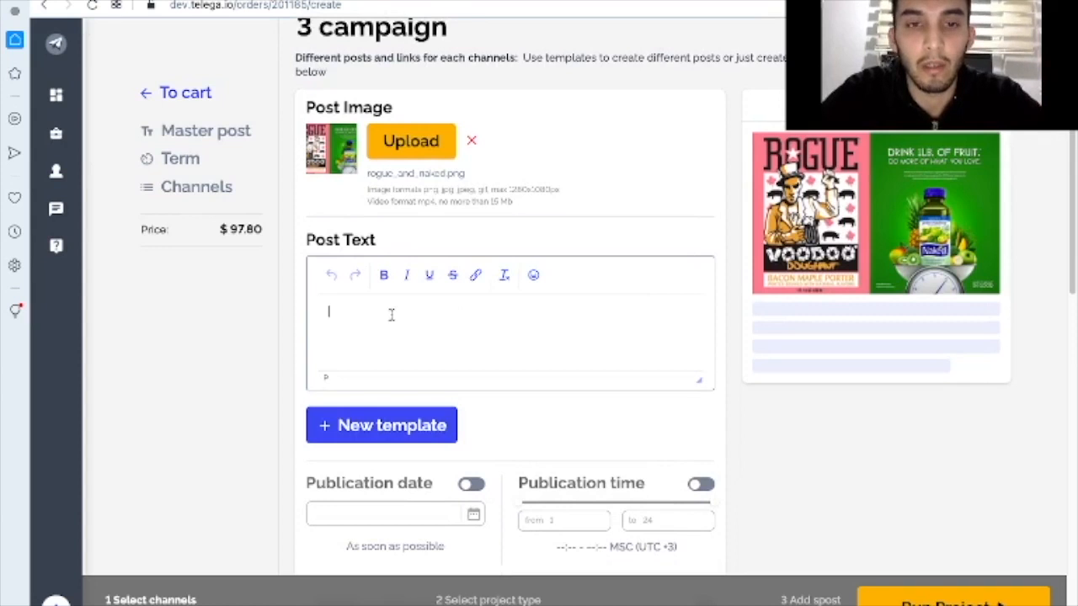
text(agegegasgksenjosgn sg n)
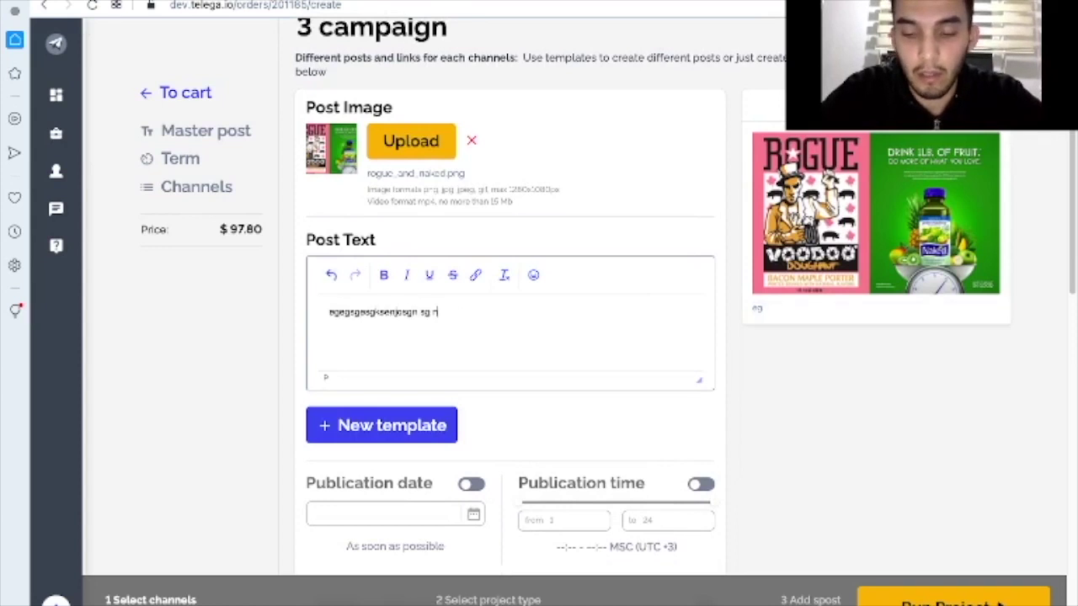
key(Return)
text(nkegegsgnsejgsosgnsepged)
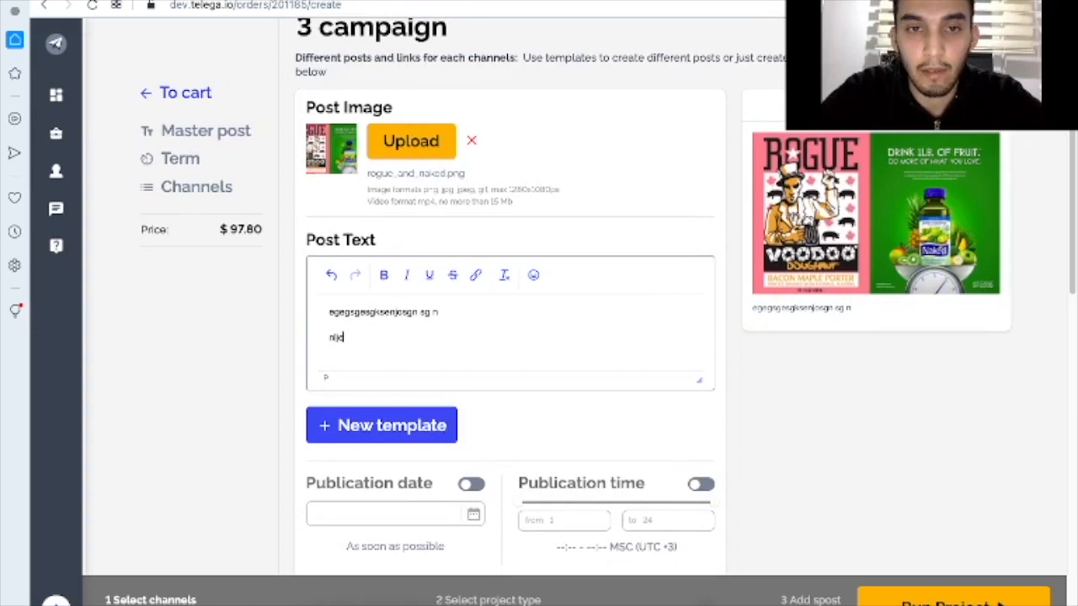
key(Return)
text(snl)
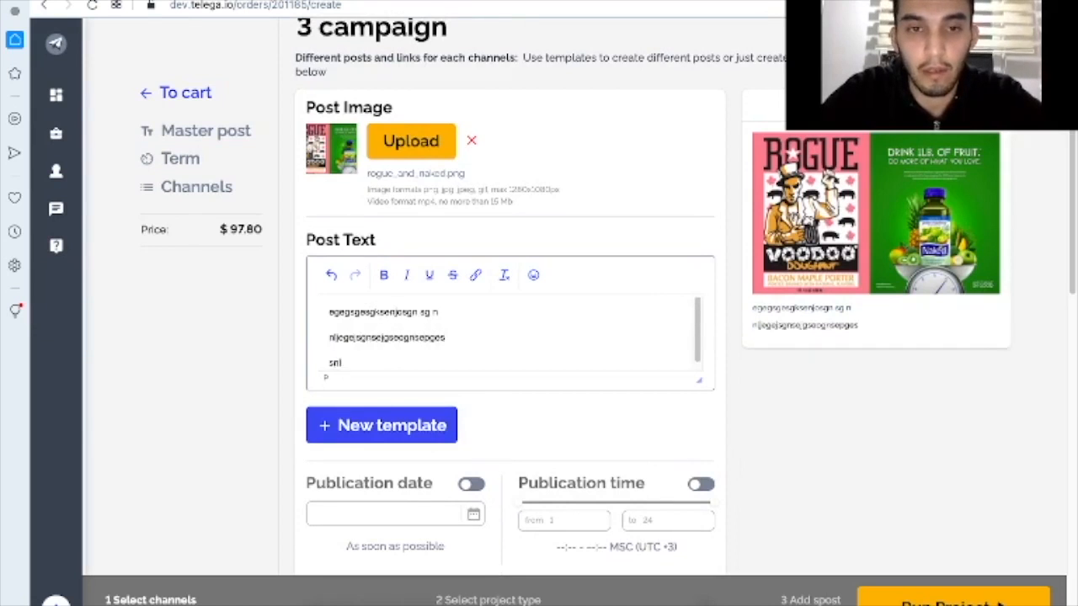
text(snksdgonskgkoskng)
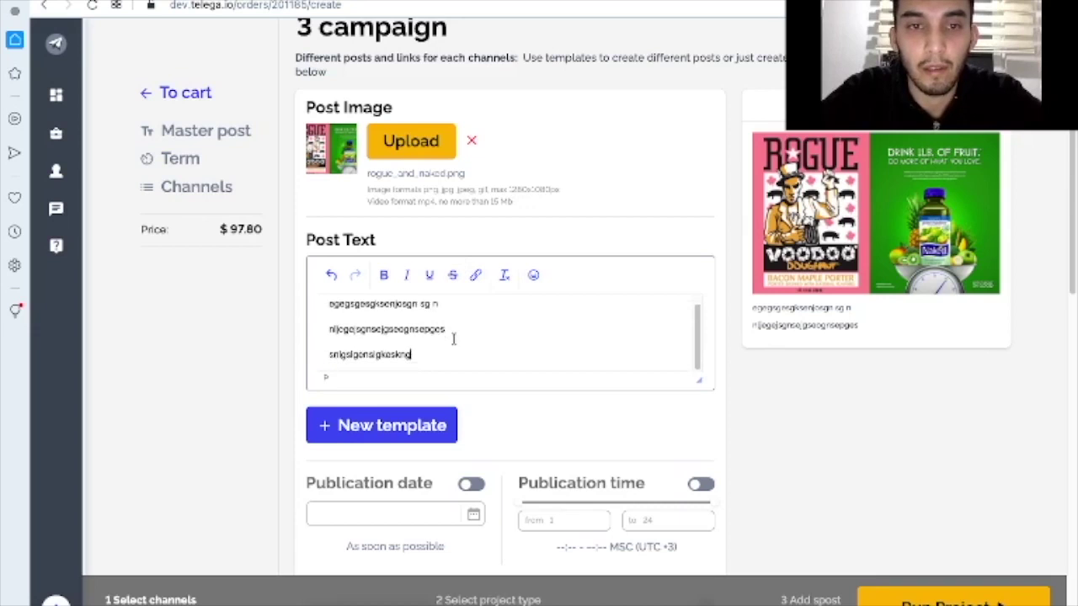
scroll(506, 443, down, 1)
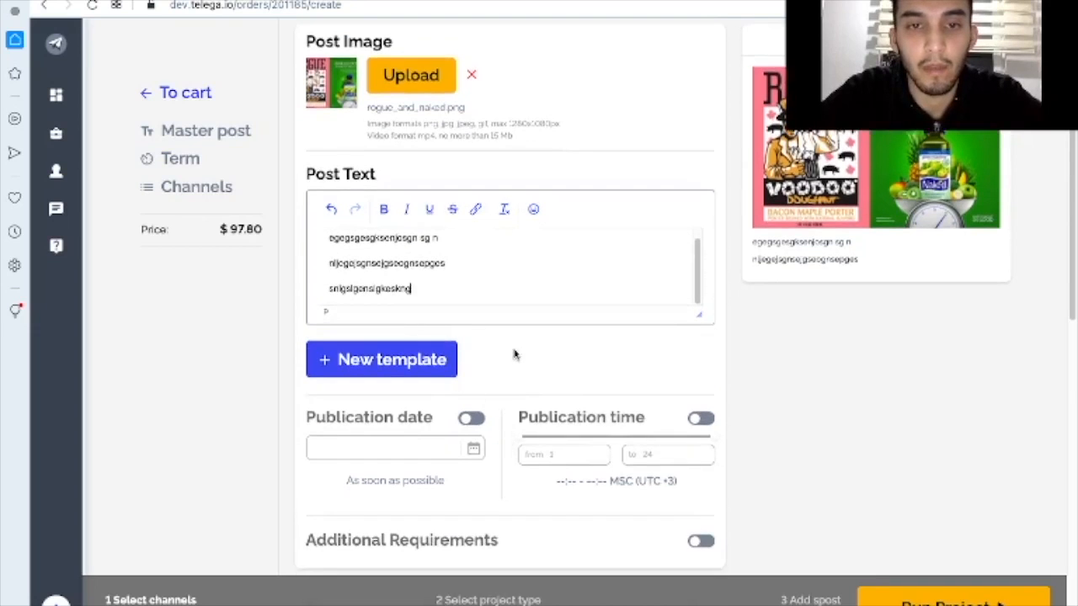
scroll(515, 355, down, 1)
scroll(516, 355, up, 1)
scroll(516, 354, down, 1)
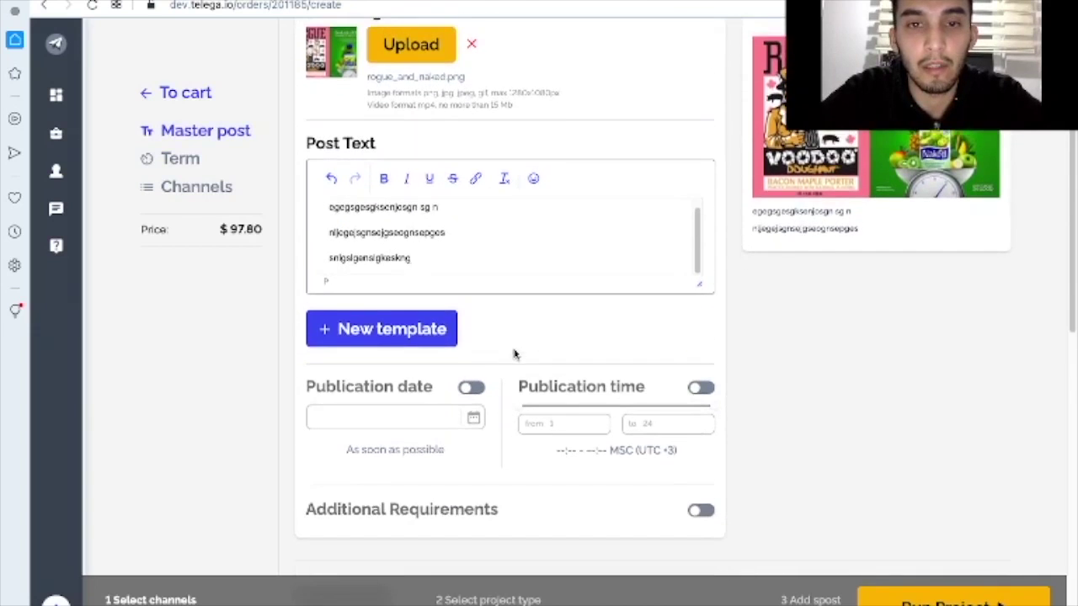
- Save the post as a template and assign post - 1 to the Couple Goals channel
click(398, 335)
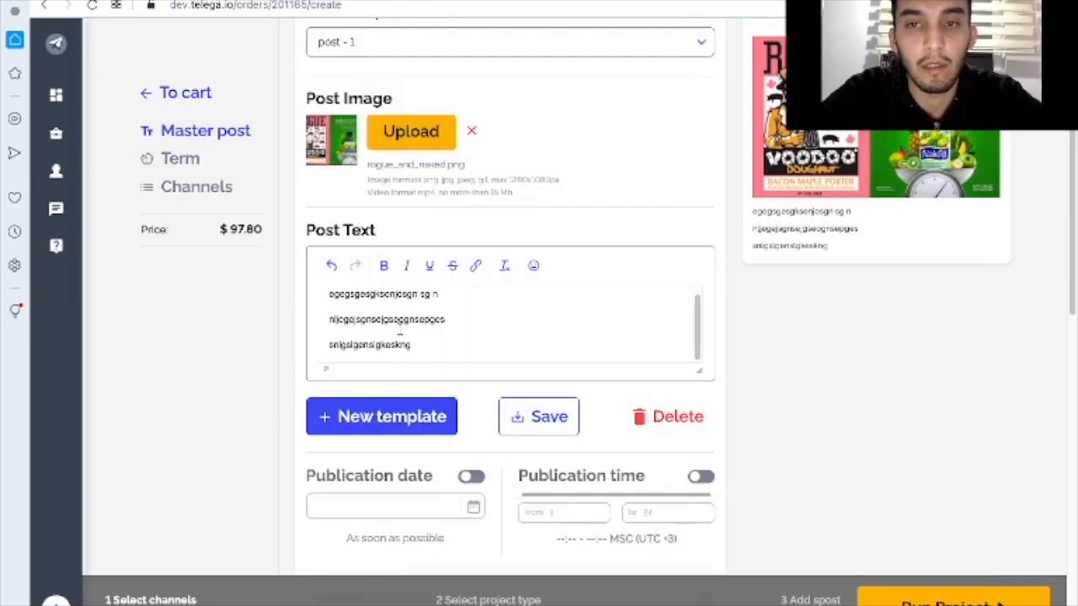
scroll(533, 335, down, 2)
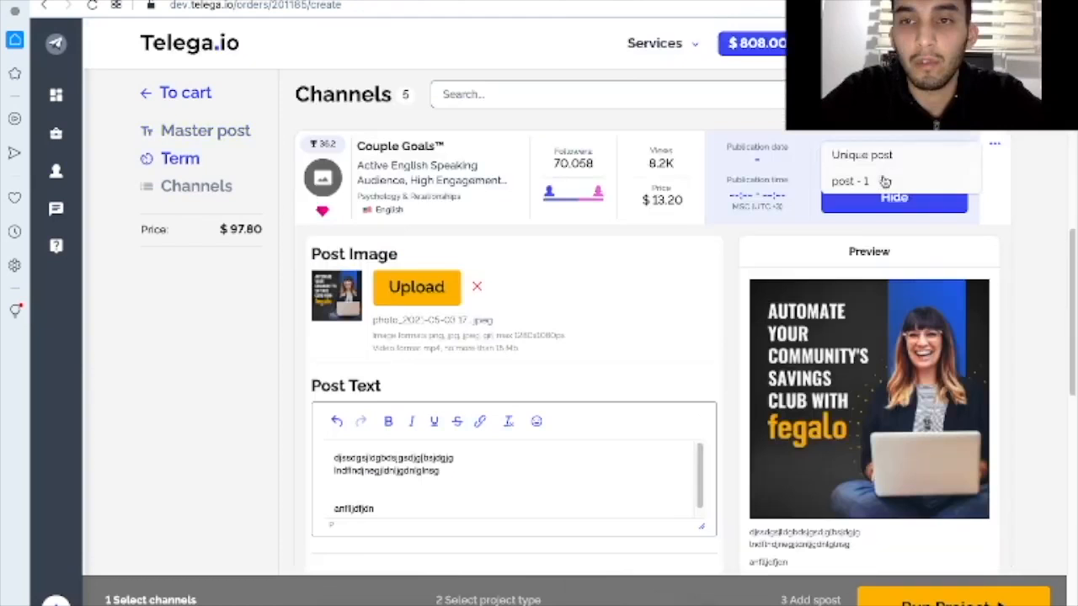
click(879, 182)
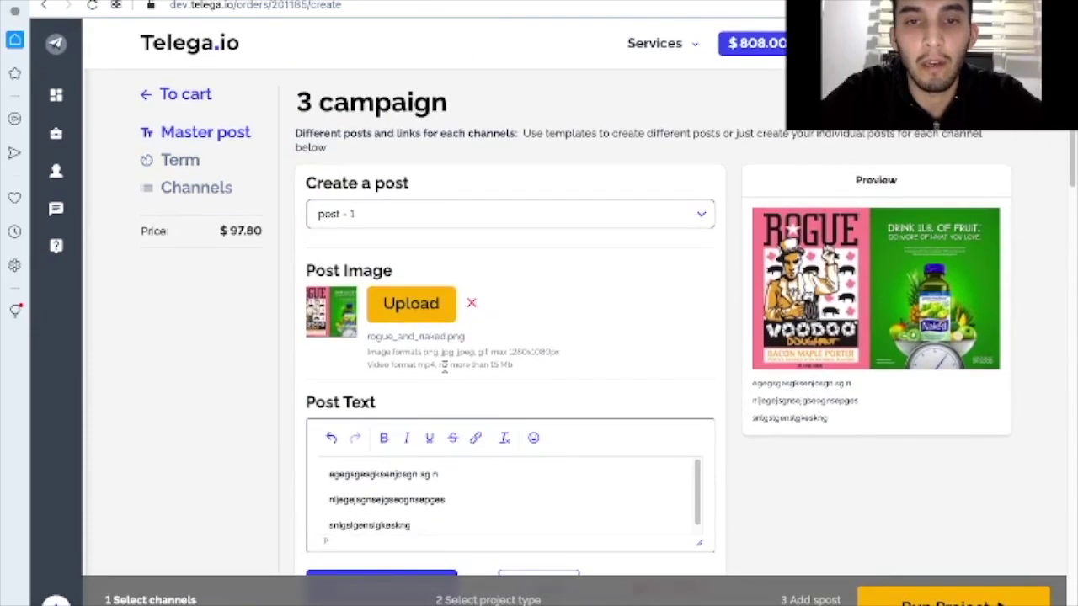
scroll(445, 368, down, 4)
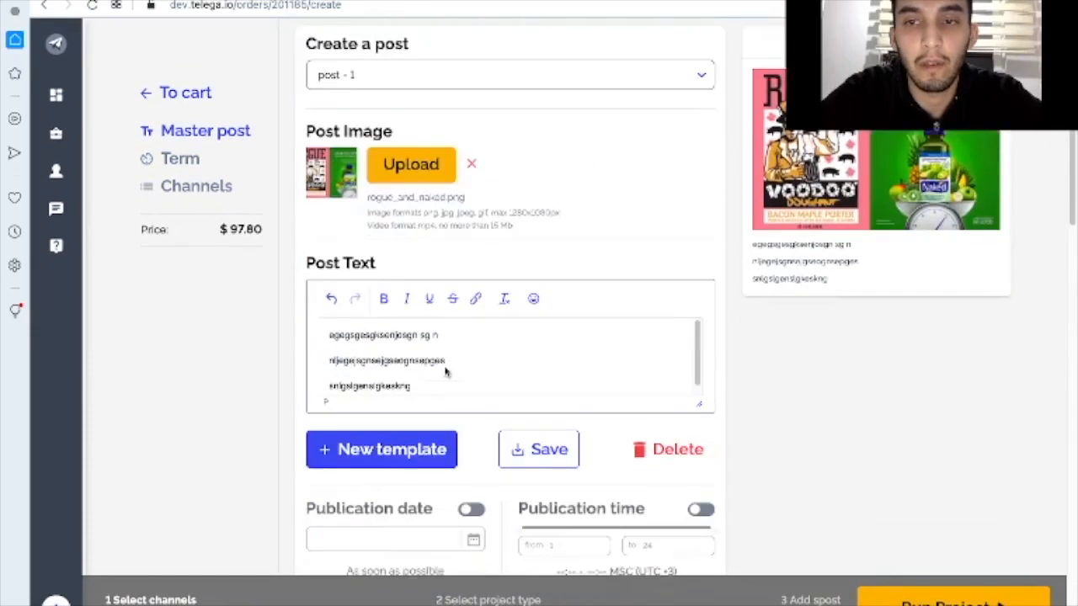
scroll(445, 368, down, 4)
scroll(445, 368, down, 4)
scroll(444, 368, down, 3)
scroll(447, 371, down, 2)
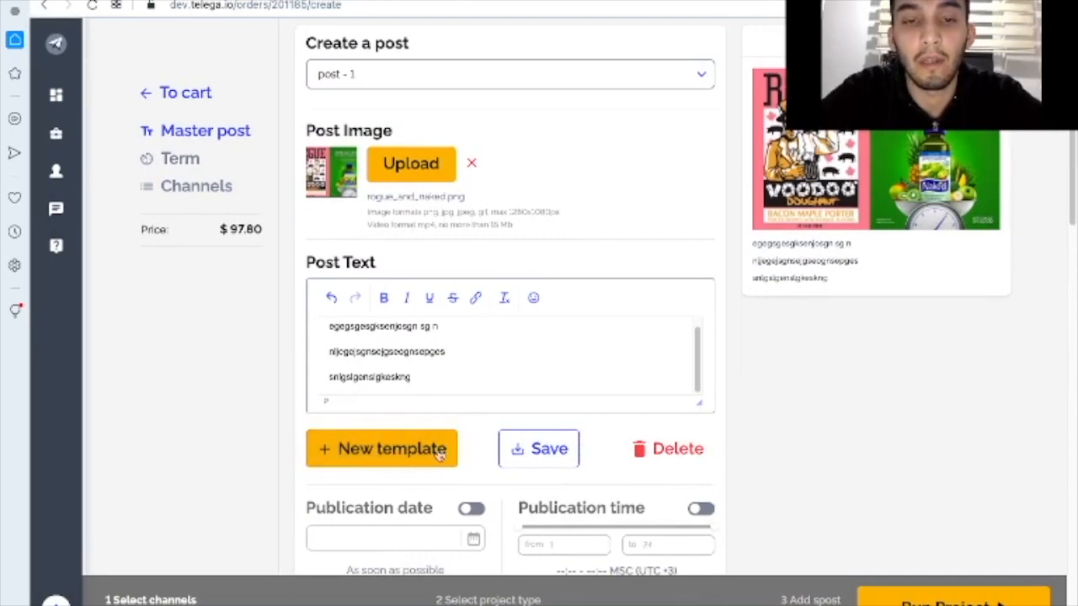
scroll(721, 461, down, 5)
scroll(722, 461, down, 5)
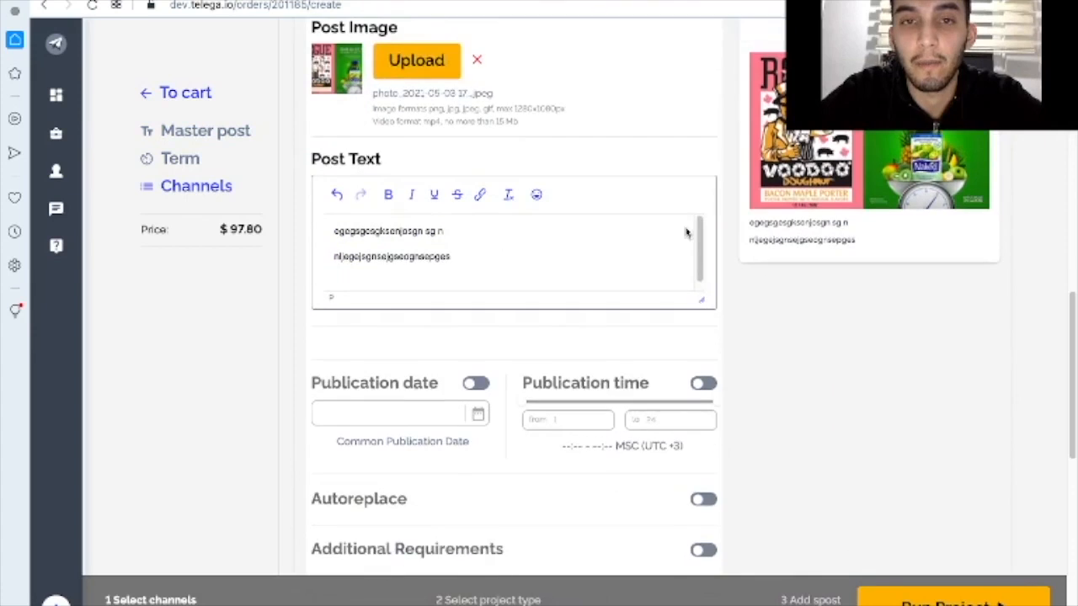
scroll(686, 233, up, 2)
scroll(687, 233, up, 3)
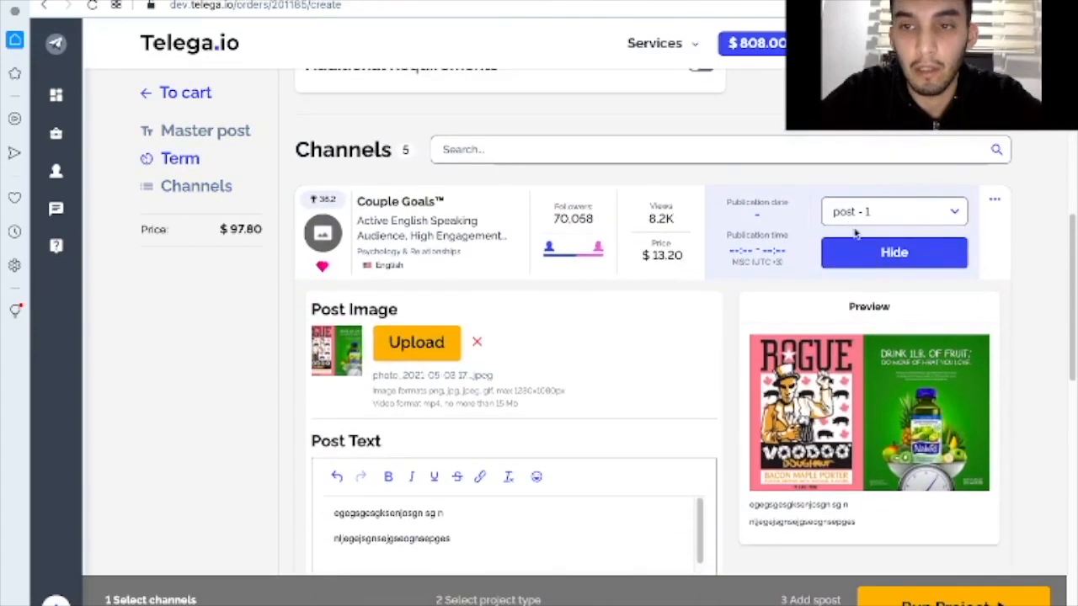
- Assign post - 1 to World & Science and the defence academy channel
click(894, 252)
scroll(722, 371, down, 3)
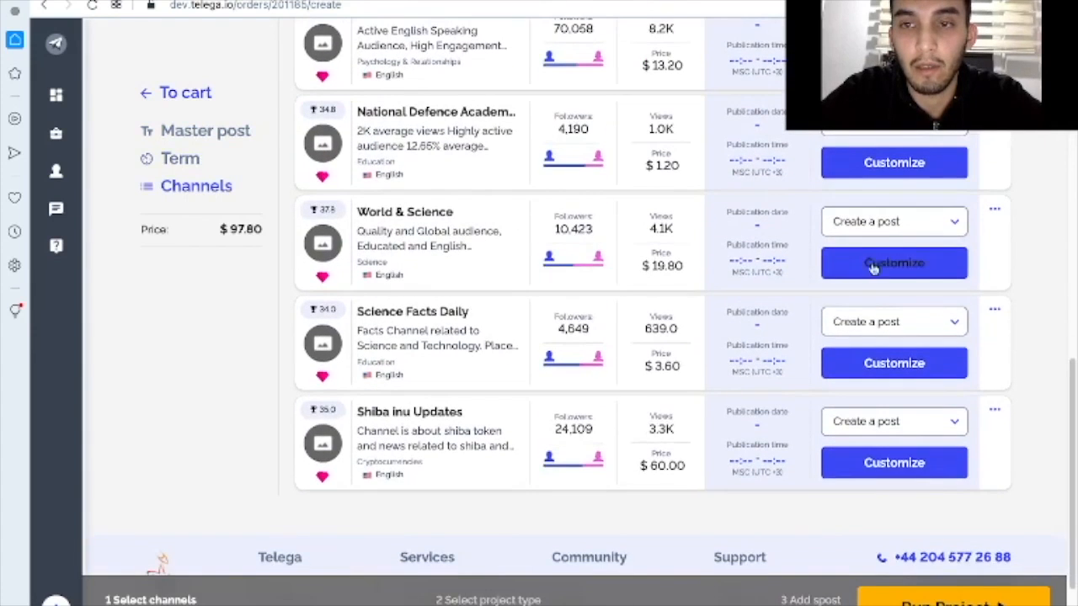
click(895, 221)
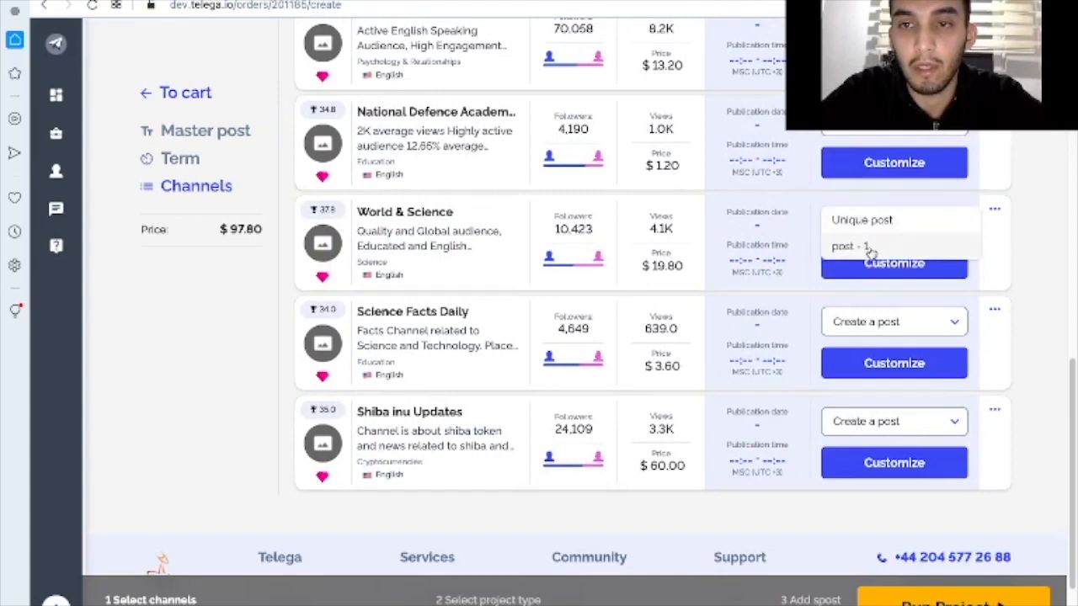
click(872, 249)
click(895, 121)
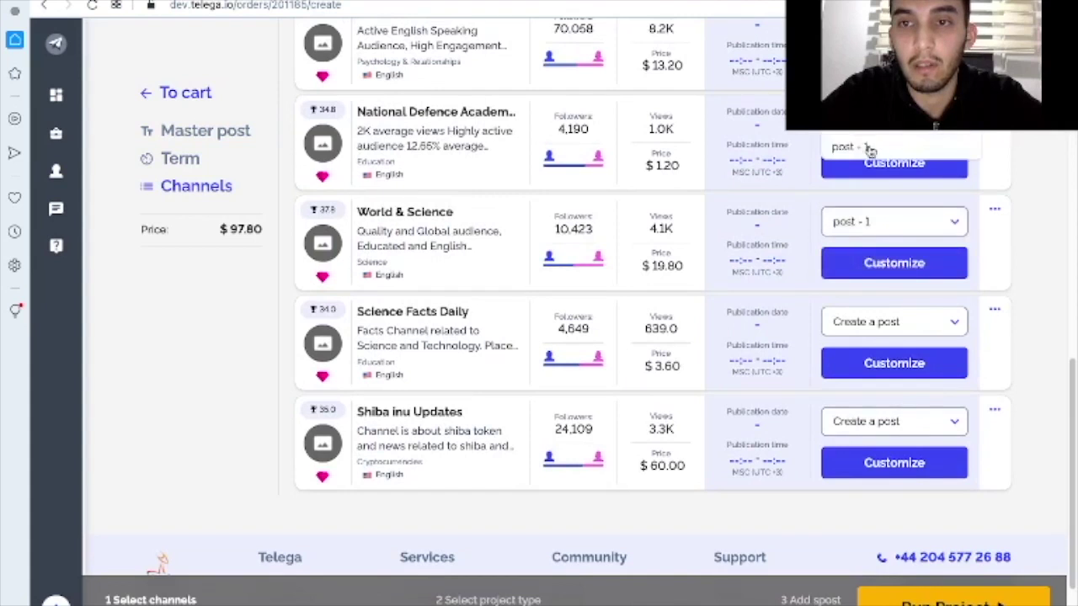
click(869, 148)
- Assign post - 1 to Science Facts Daily and Shiba inu Updates, returning to the master post
click(894, 322)
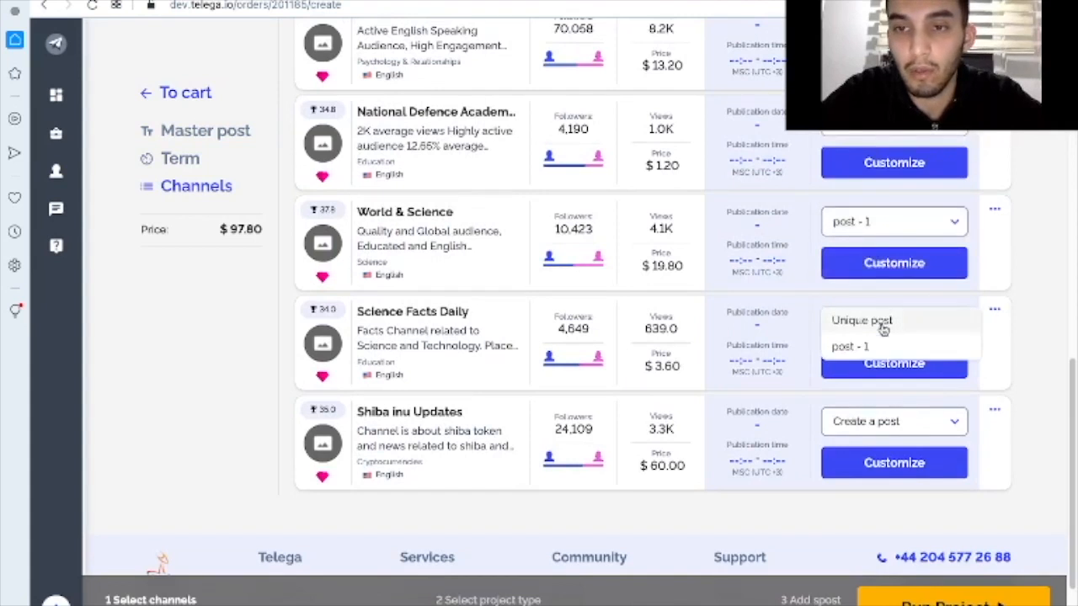
click(859, 347)
click(895, 421)
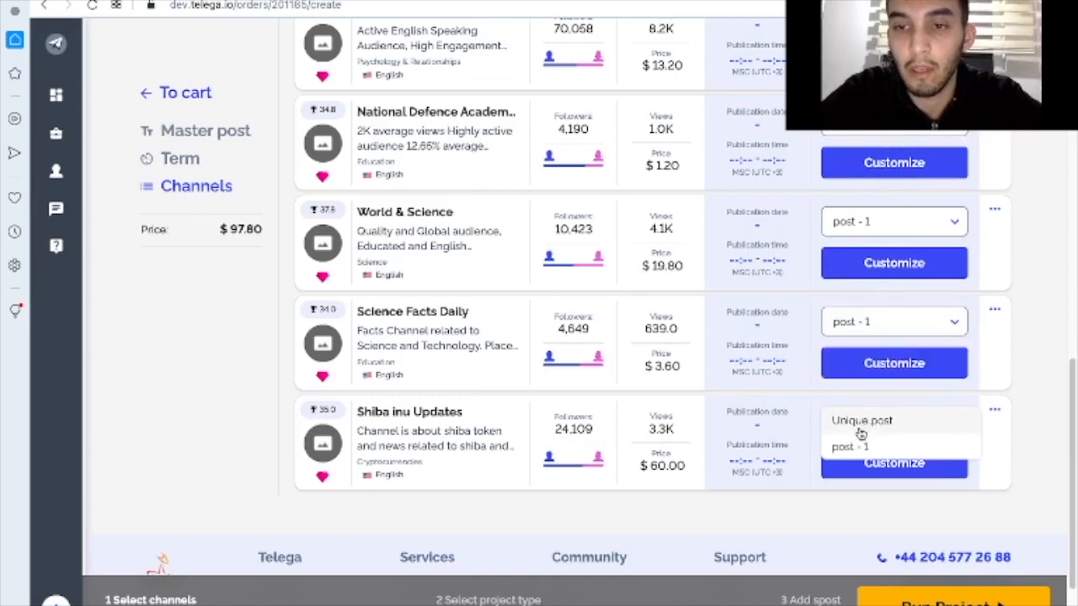
click(850, 447)
click(895, 463)
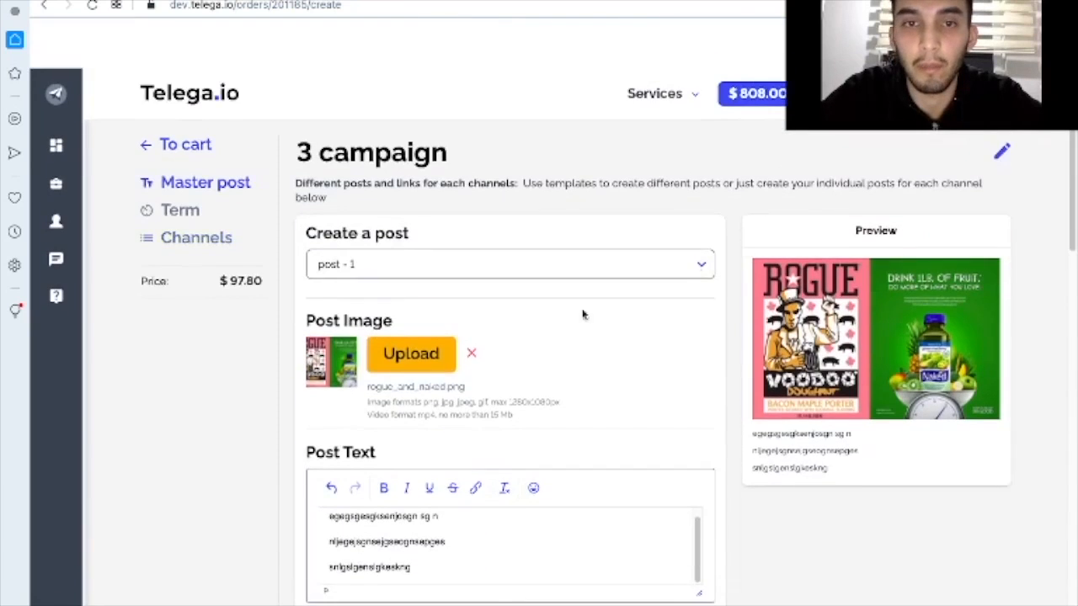
scroll(583, 314, down, 3)
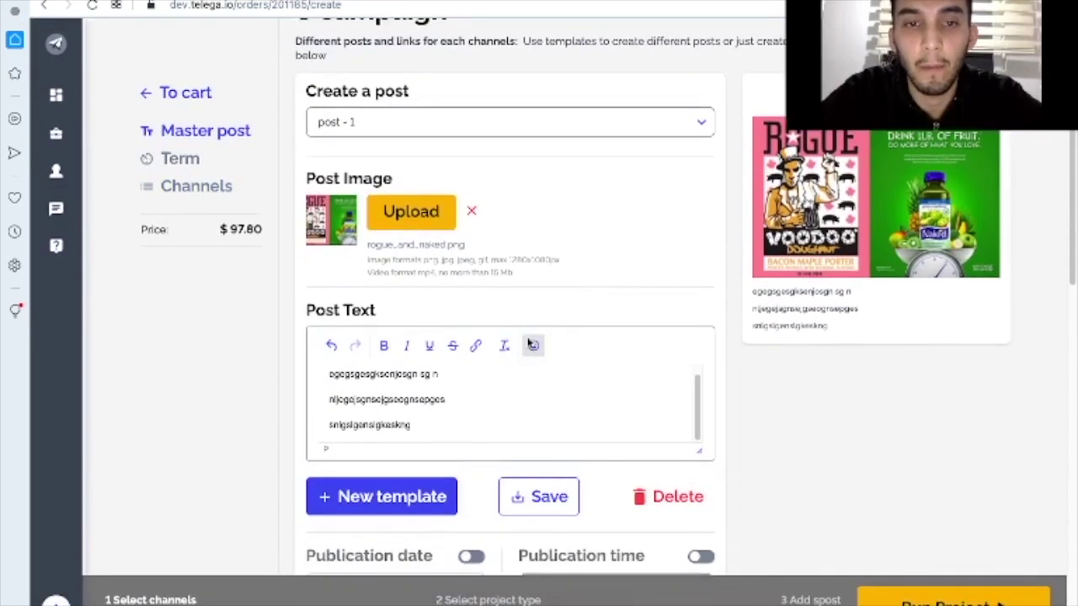
- Replace the post text with a single new line
click(437, 421)
key(ctrl+a)
text(sdfjpaeljajcaojlfaj)
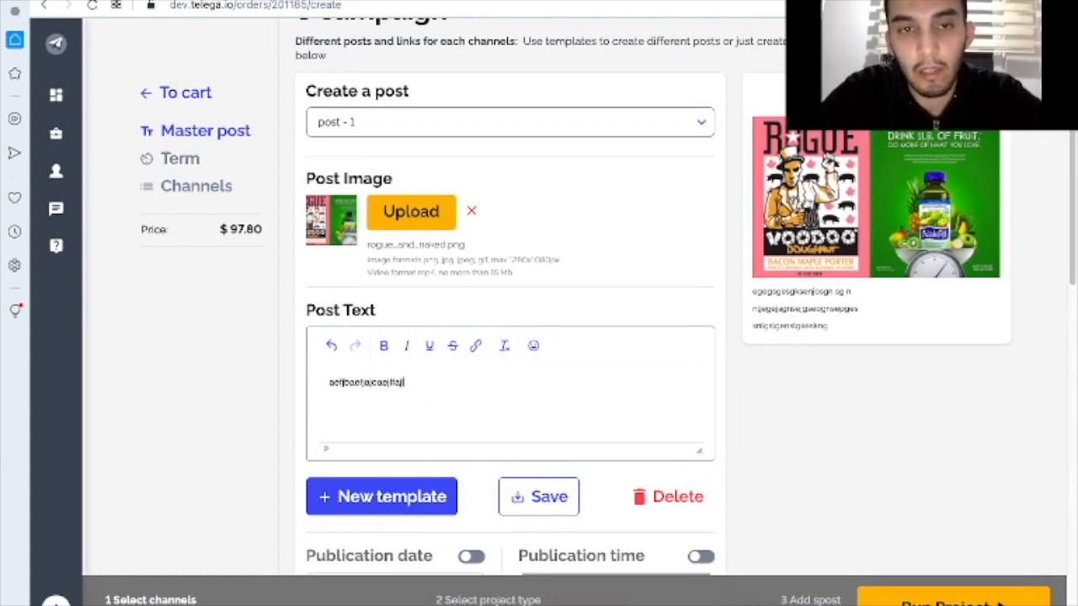
text(ef)
key(Return)
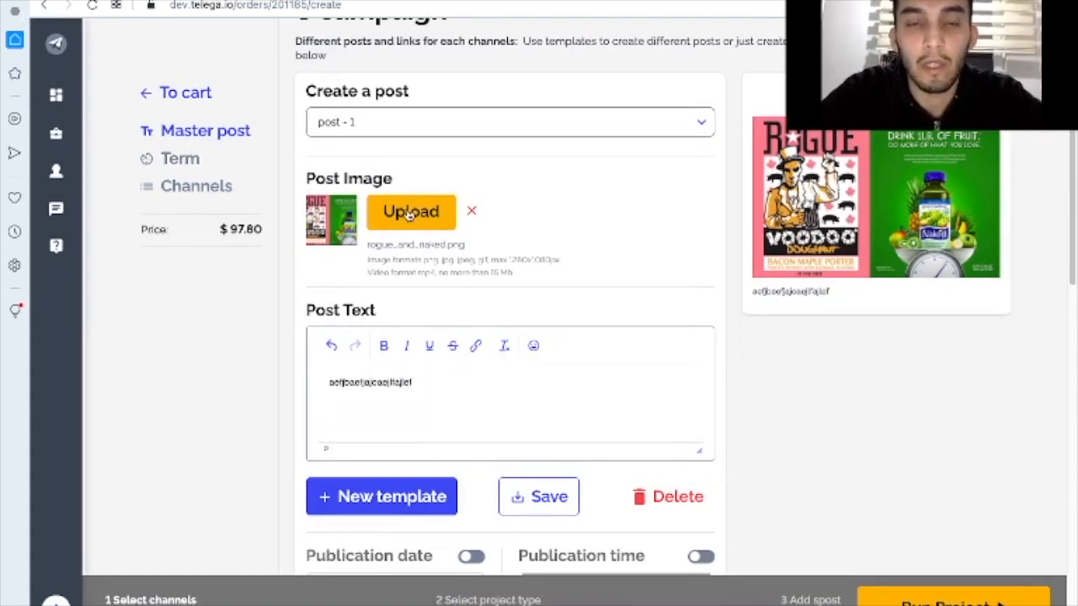
- Use the USD 100 crypto promo photo as the post image and save it as a new template
click(410, 212)
click(542, 410)
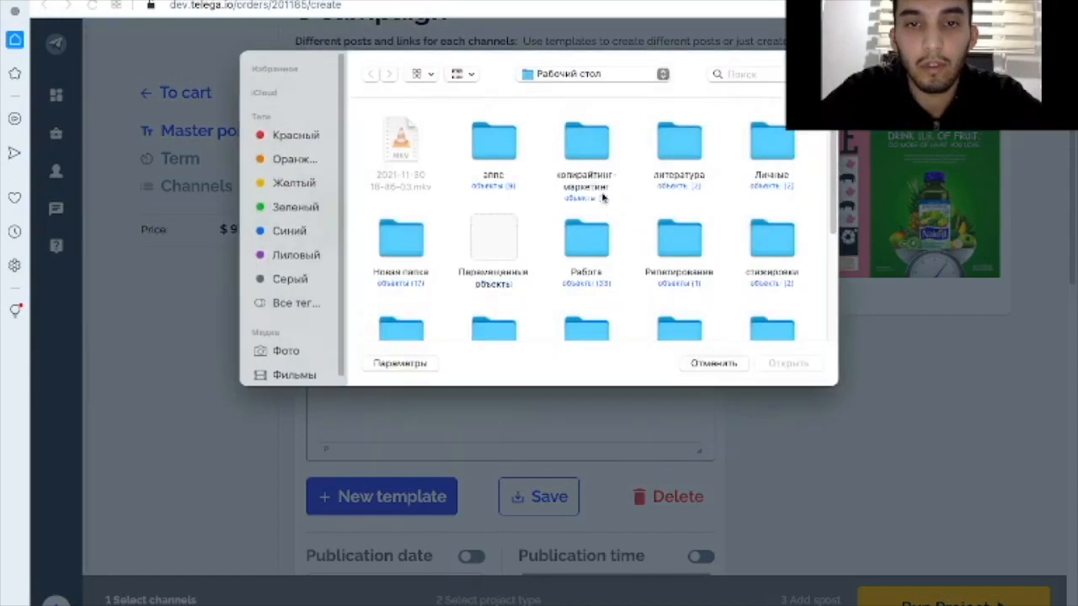
scroll(402, 268, down, 5)
double_click(402, 268)
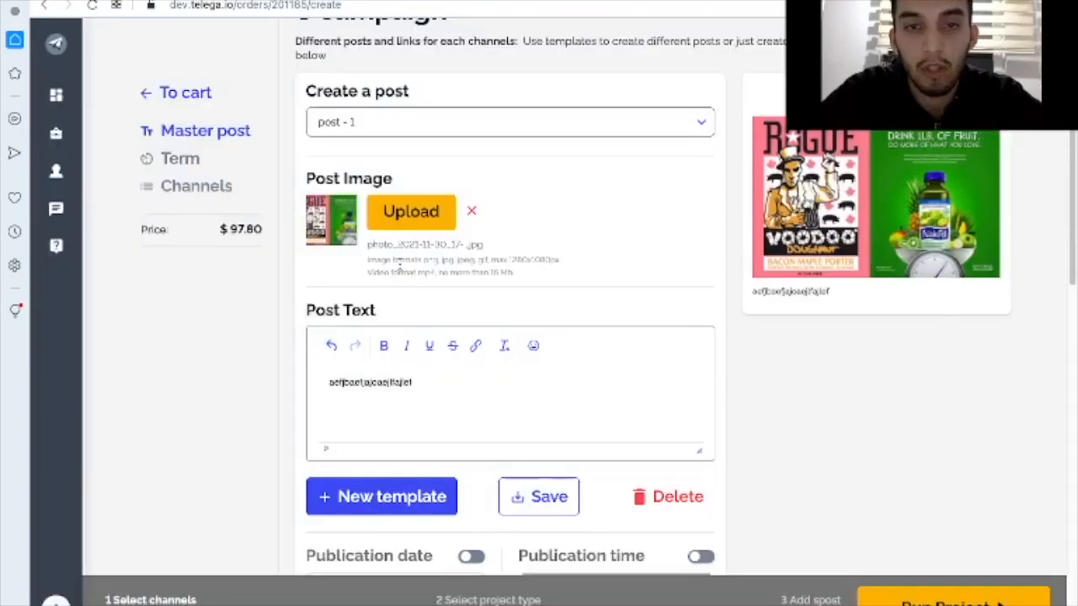
scroll(618, 403, down, 3)
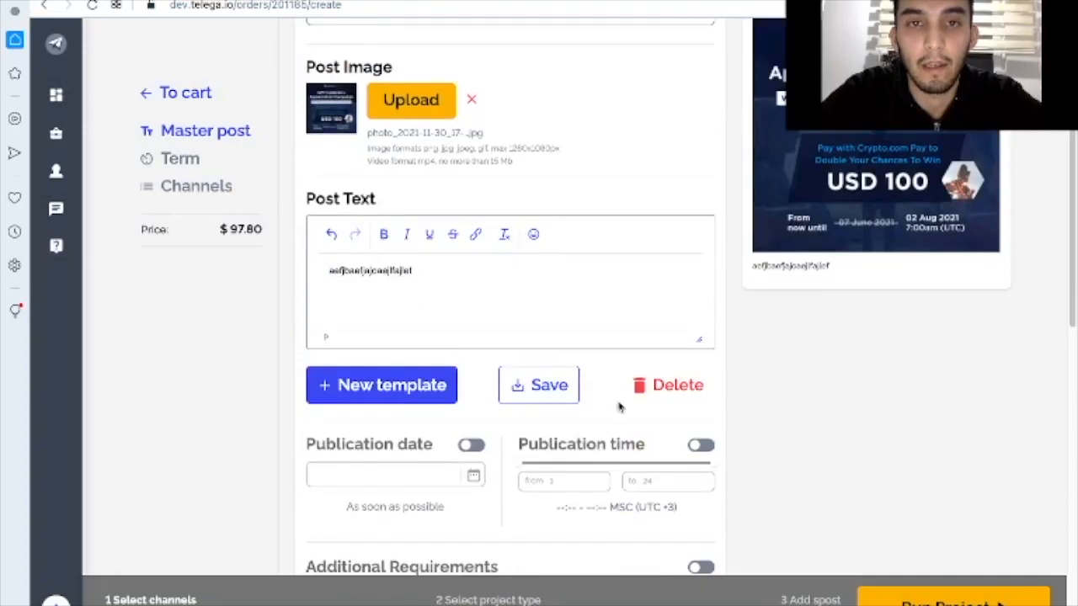
scroll(615, 404, up, 1)
scroll(615, 404, down, 4)
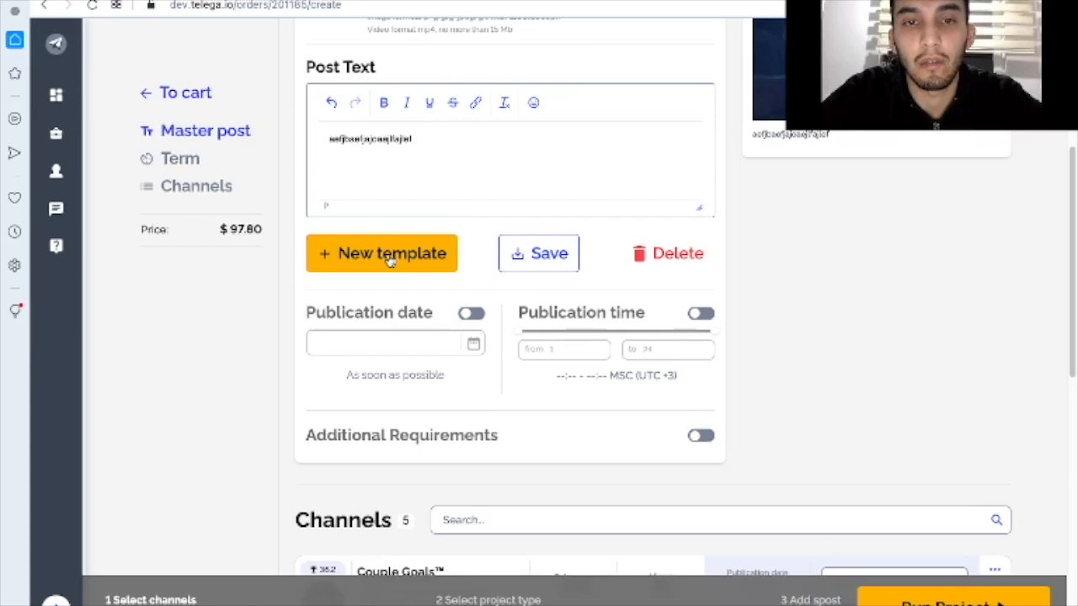
click(389, 260)
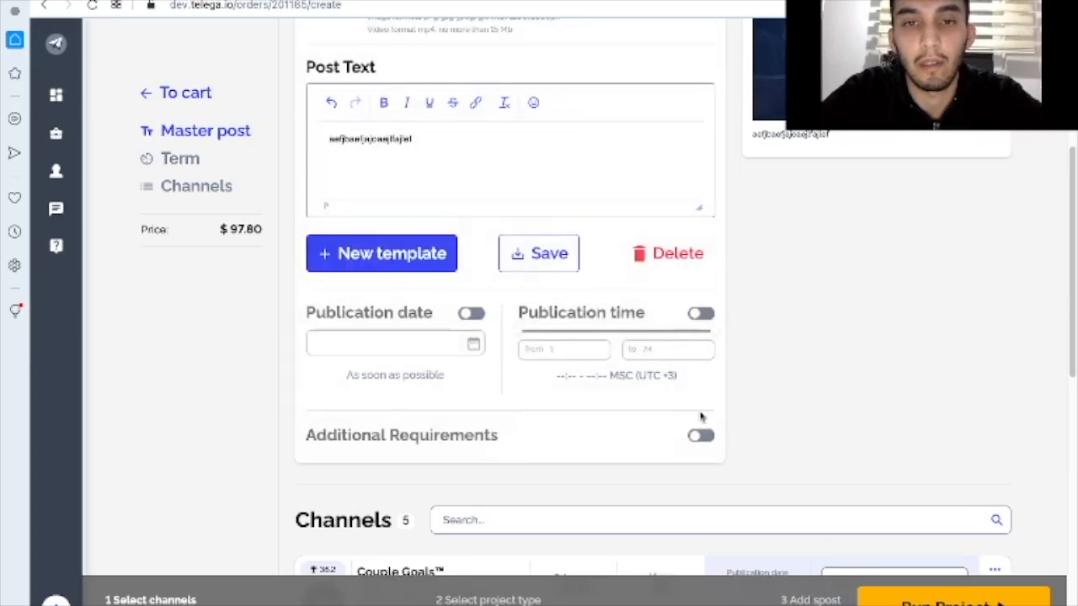
scroll(701, 416, down, 3)
scroll(702, 416, down, 3)
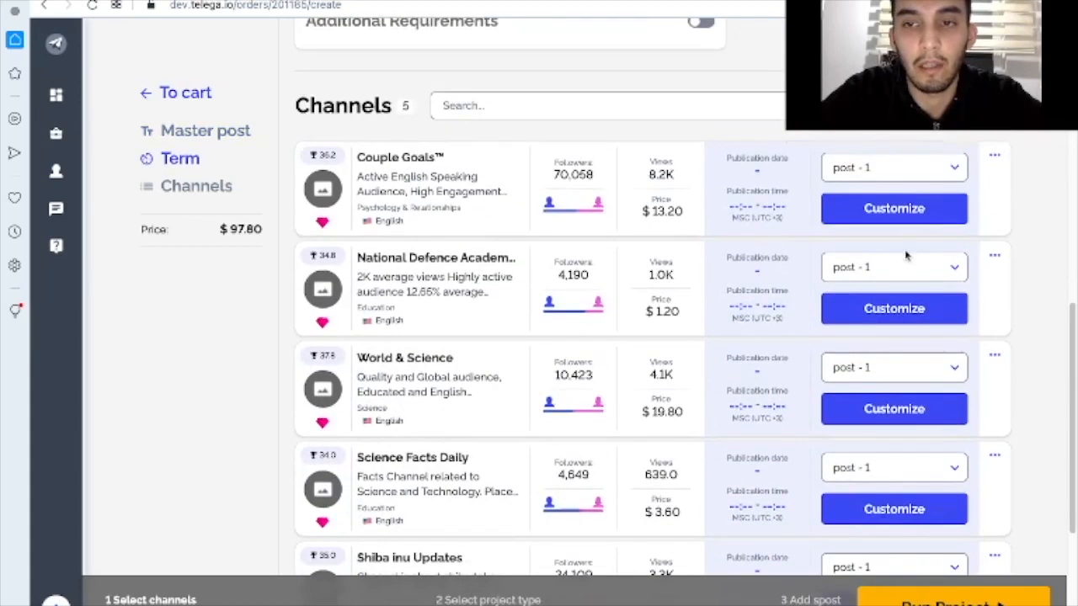
- Assign post - 2 to the defence academy channel and World & Science
click(884, 267)
click(865, 320)
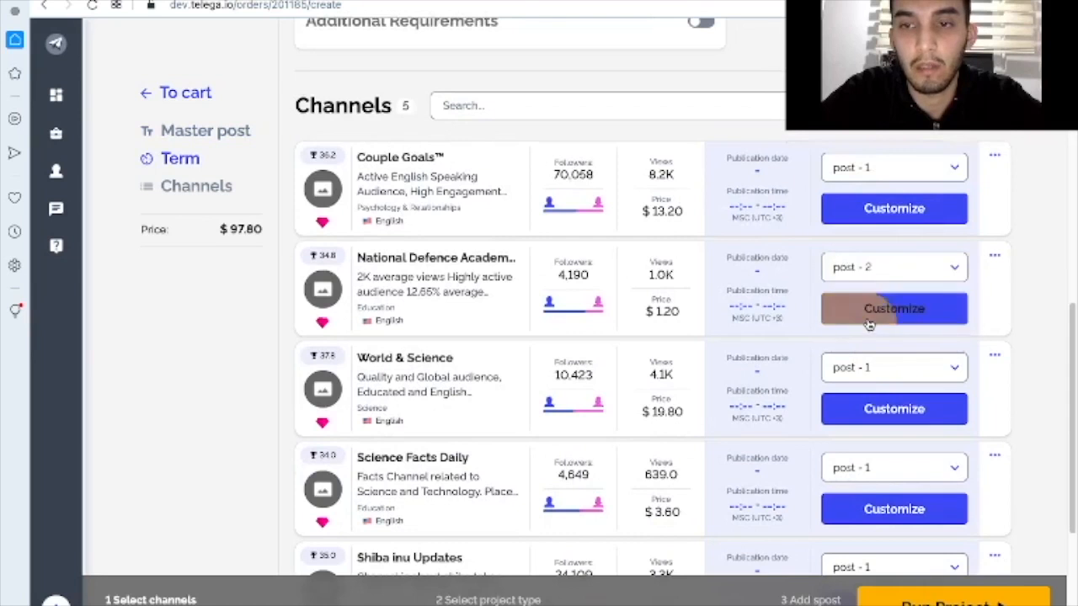
click(866, 366)
click(866, 424)
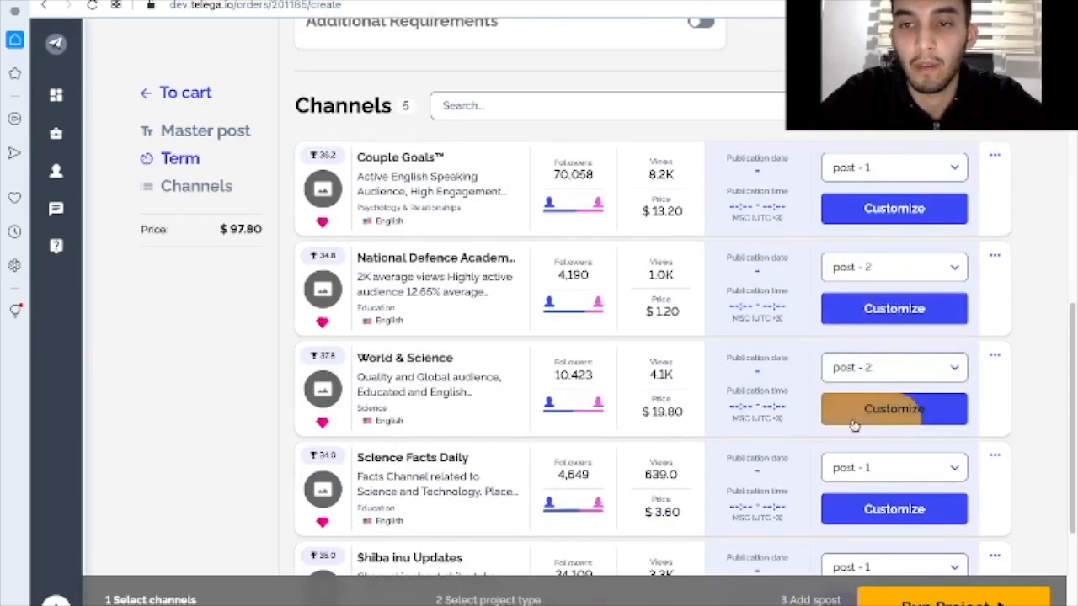
scroll(709, 377, down, 1)
scroll(709, 378, down, 3)
scroll(627, 211, up, 4)
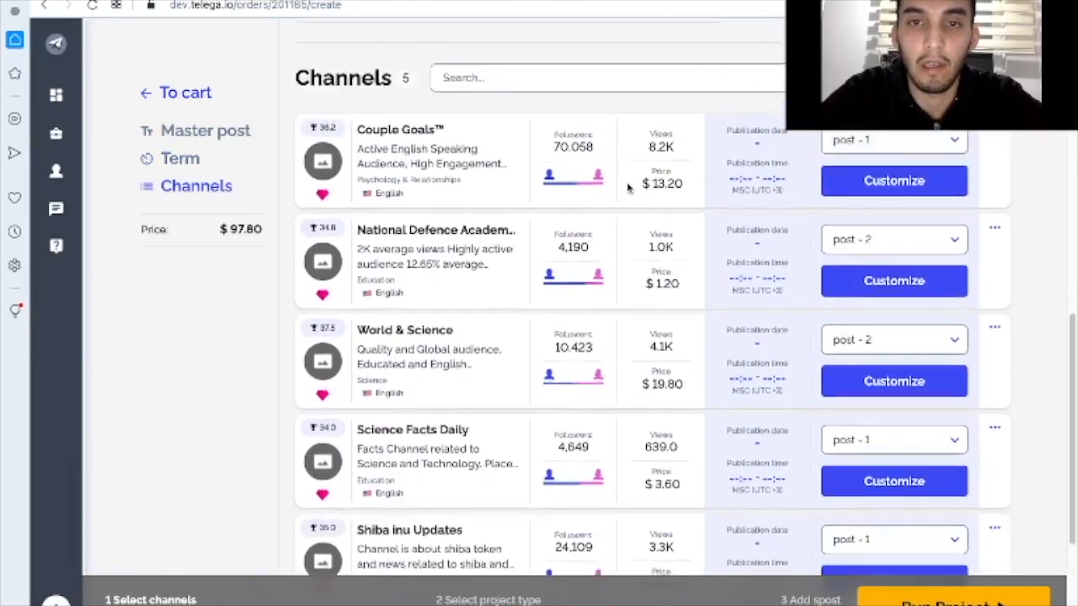
scroll(628, 187, up, 4)
scroll(627, 187, up, 4)
scroll(627, 210, up, 3)
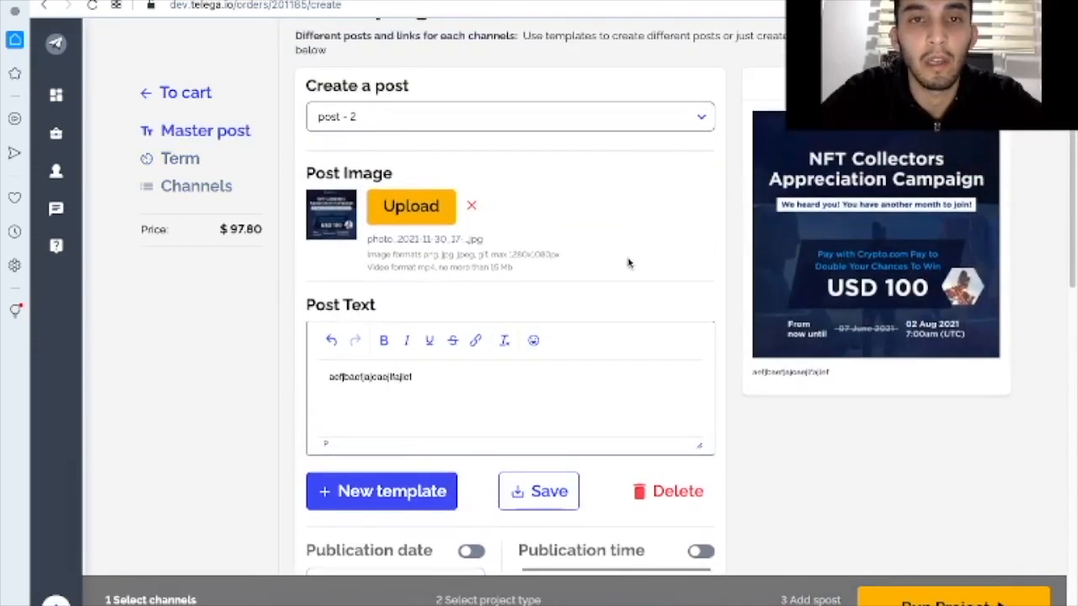
scroll(627, 252, up, 2)
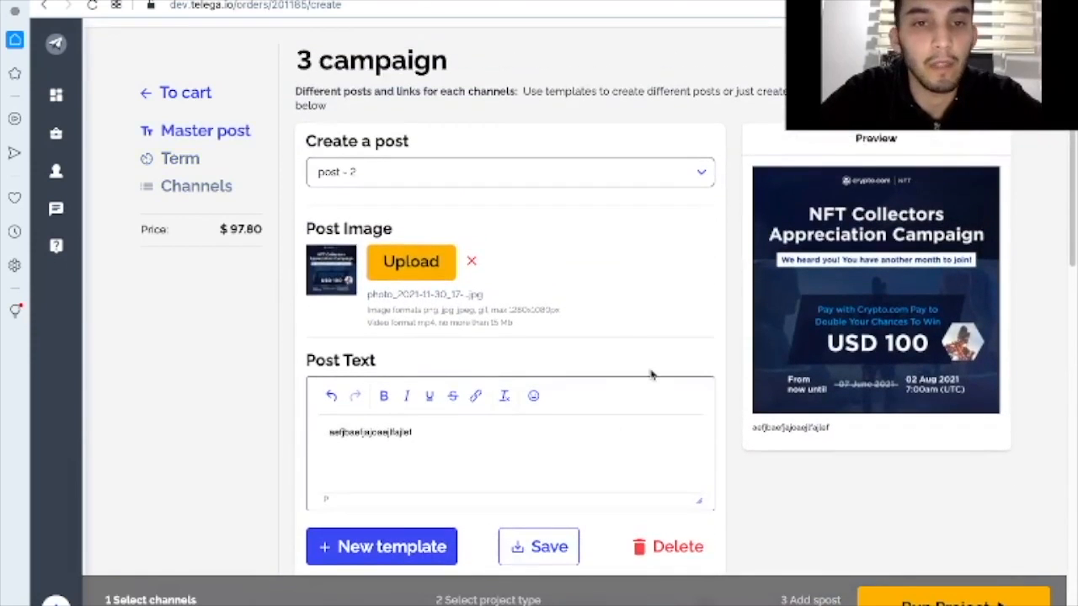
scroll(651, 375, down, 2)
scroll(651, 374, down, 1)
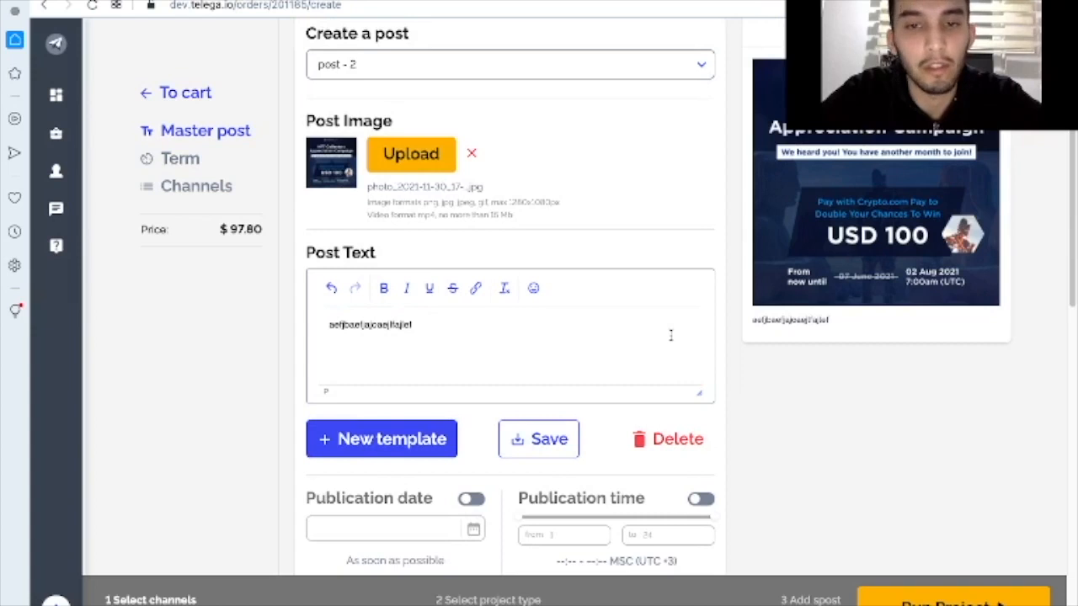
scroll(672, 336, up, 2)
scroll(671, 336, up, 1)
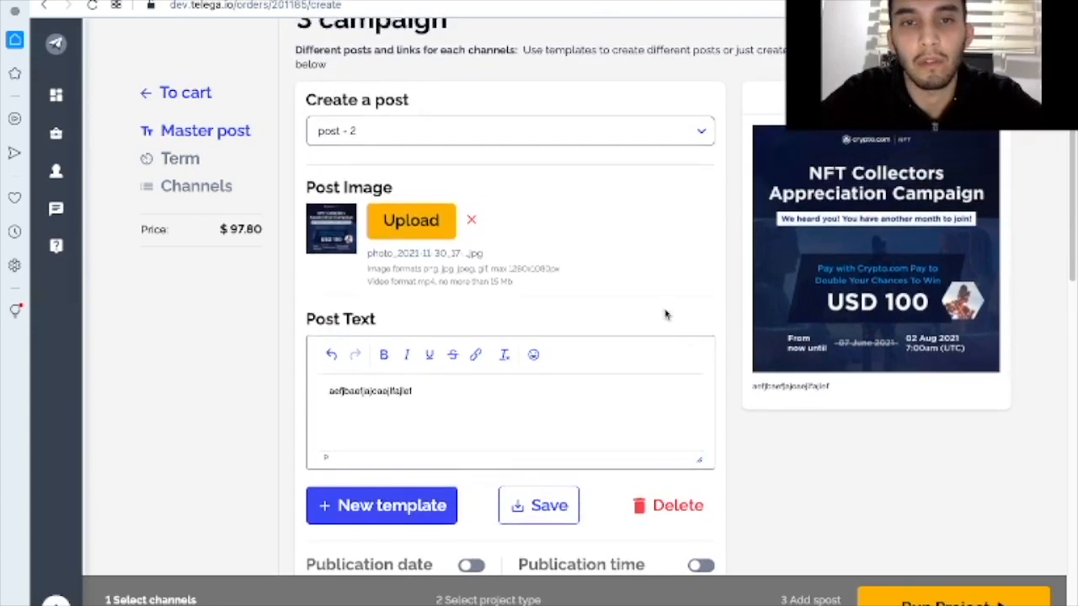
scroll(665, 315, up, 2)
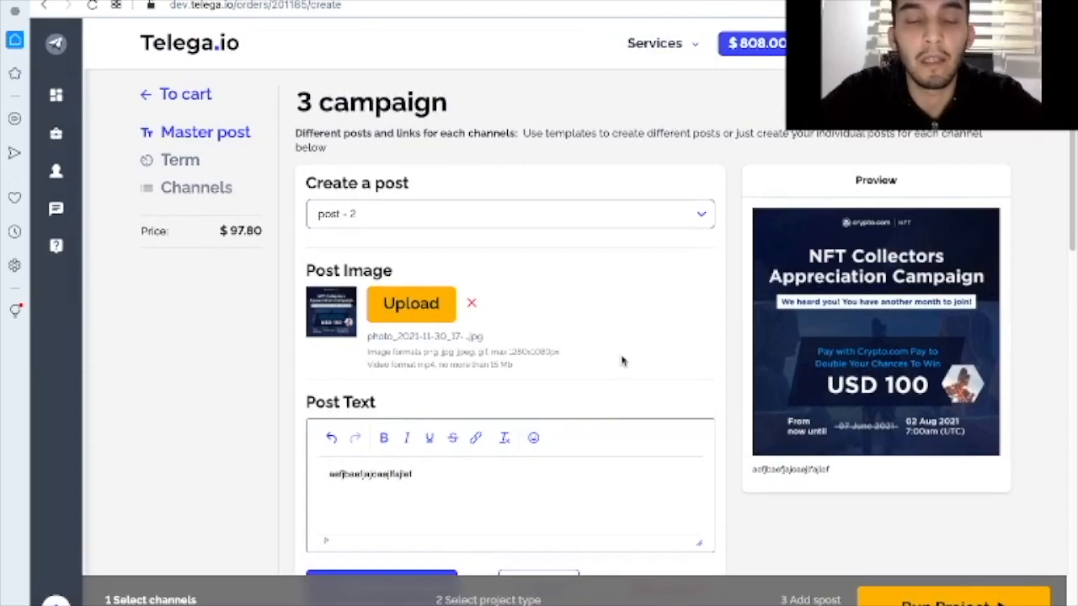
scroll(606, 362, down, 3)
scroll(606, 363, down, 2)
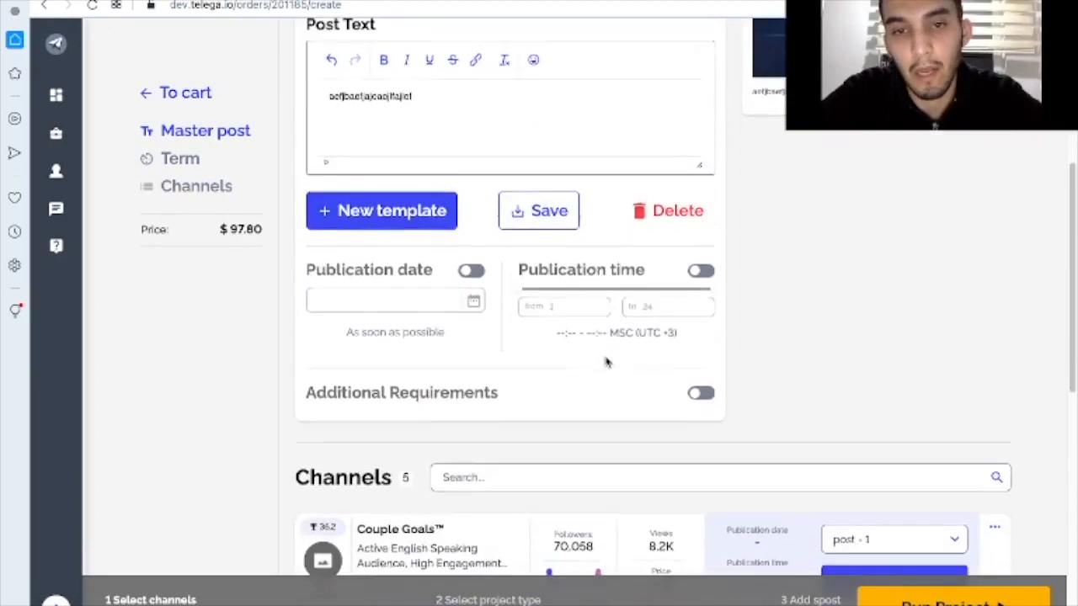
scroll(606, 362, down, 3)
scroll(606, 362, up, 8)
scroll(713, 451, down, 10)
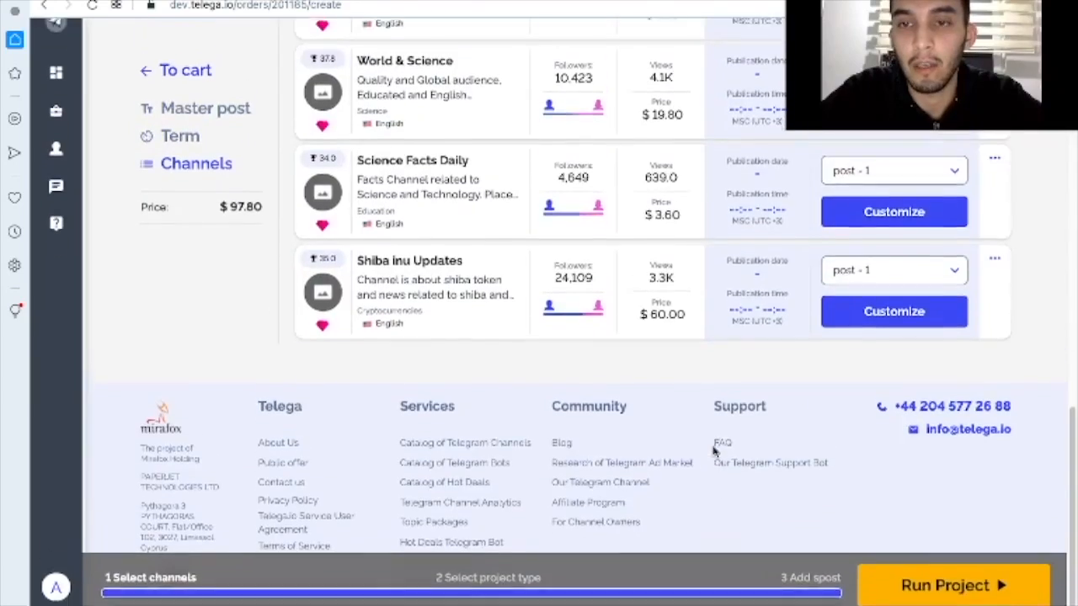
scroll(713, 451, up, 1)
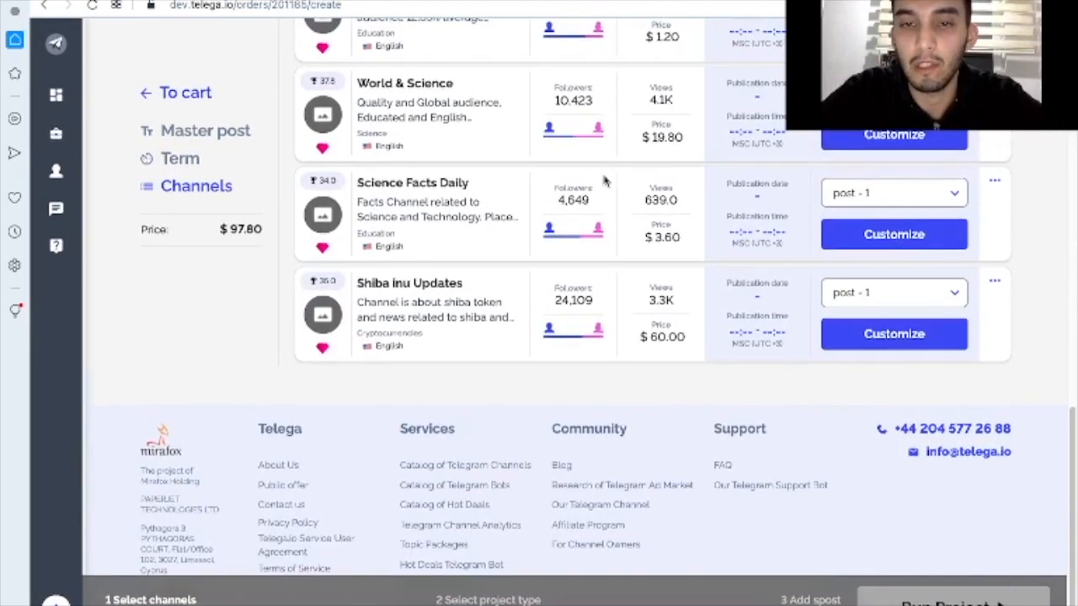
scroll(607, 253, up, 5)
scroll(606, 211, up, 5)
scroll(604, 181, up, 2)
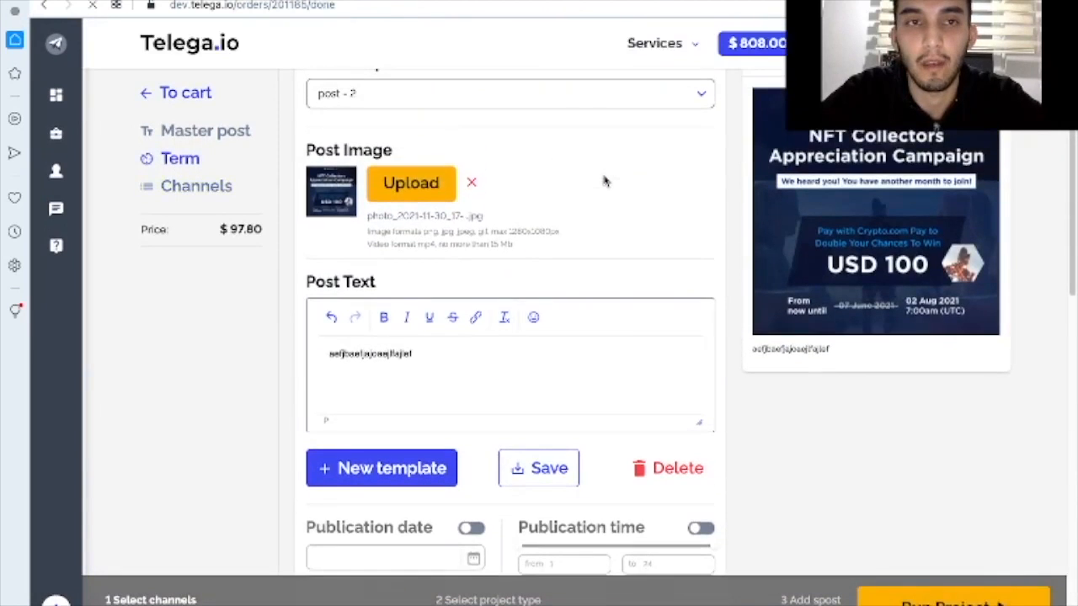
scroll(604, 181, up, 3)
- Refresh the page after launching the campaign via Run Project
key(F5)
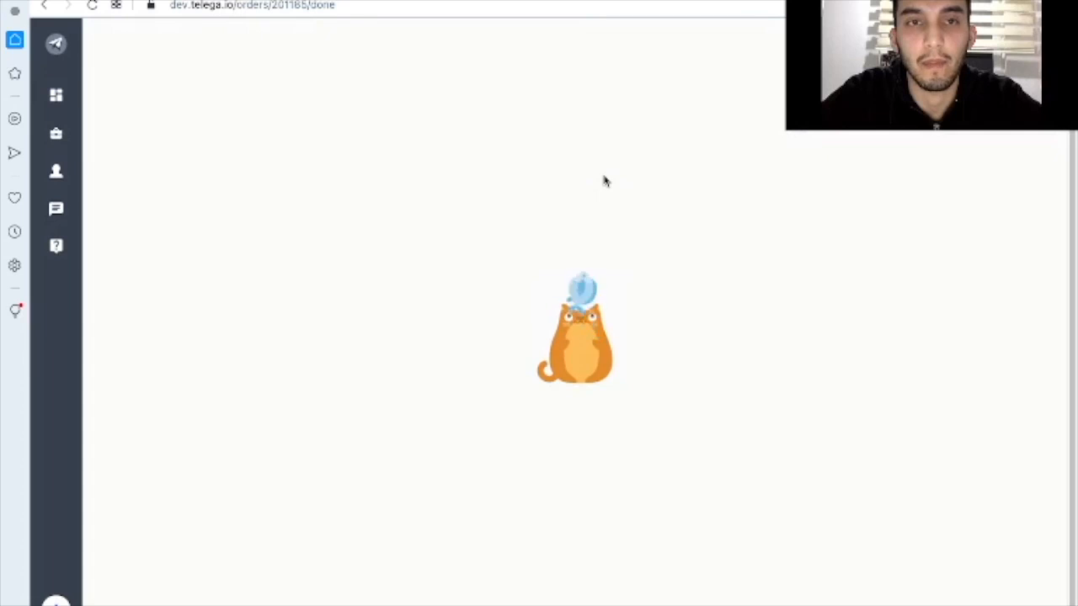